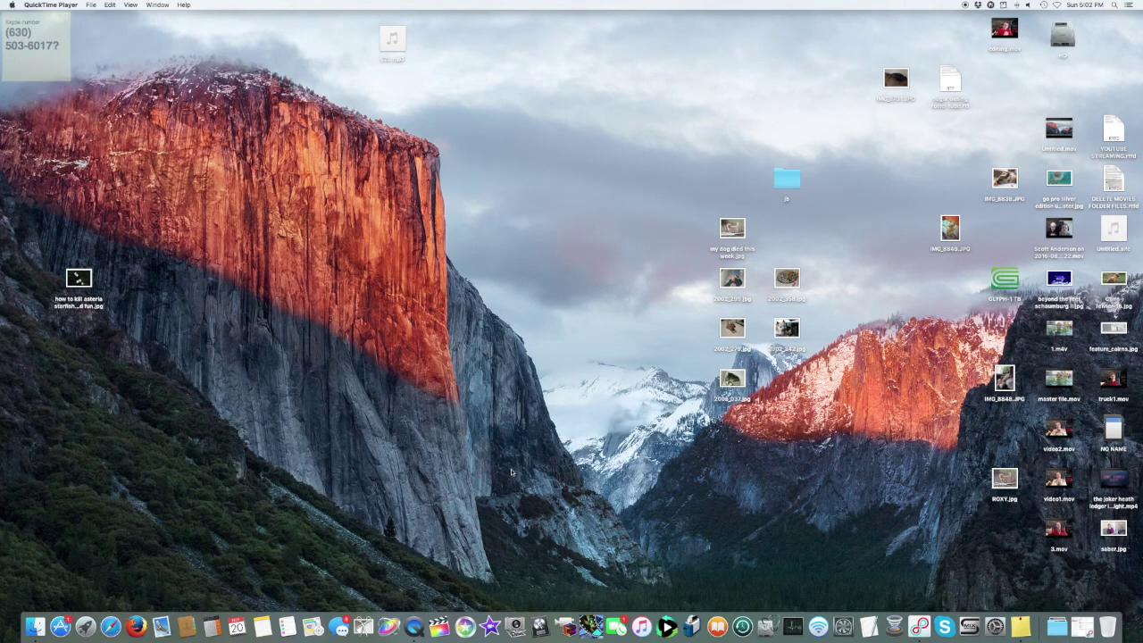
Step: Launch Final Cut Pro from the Dock
click(489, 625)
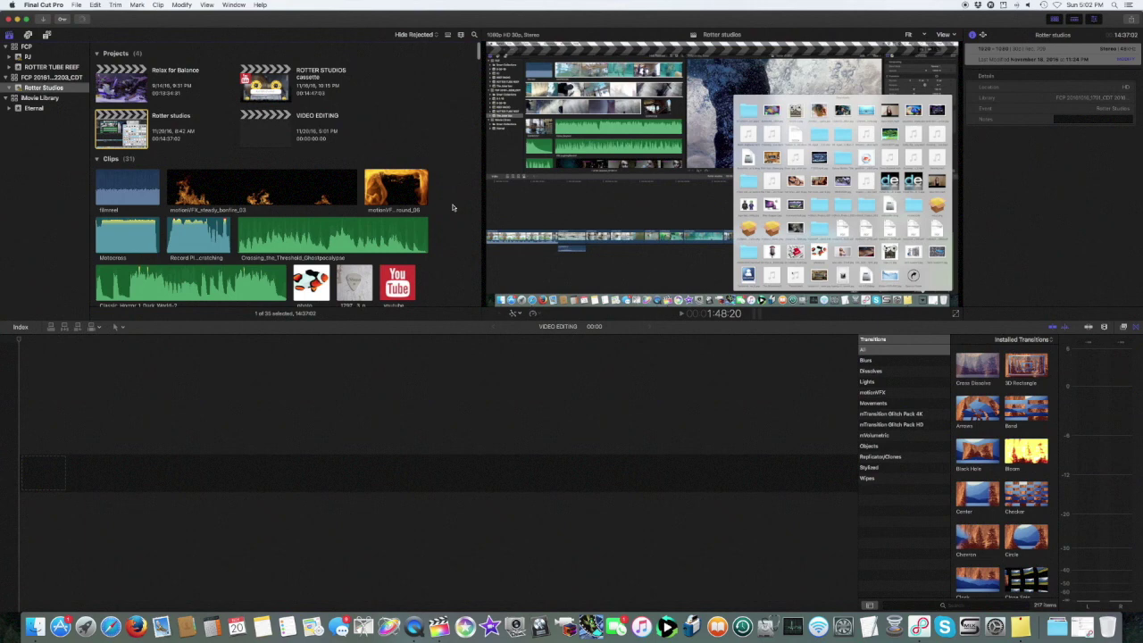
Step: Preview a cassette clip in the browser, then return to the empty VIDEO EDITING timeline
scroll(452, 207, down, 5)
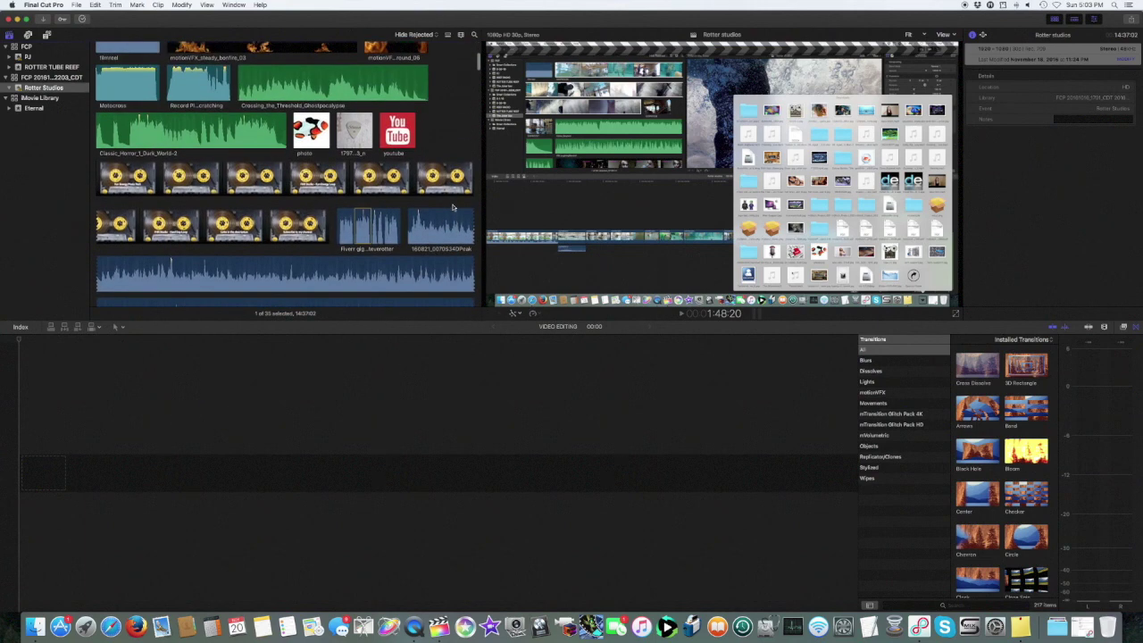
click(278, 174)
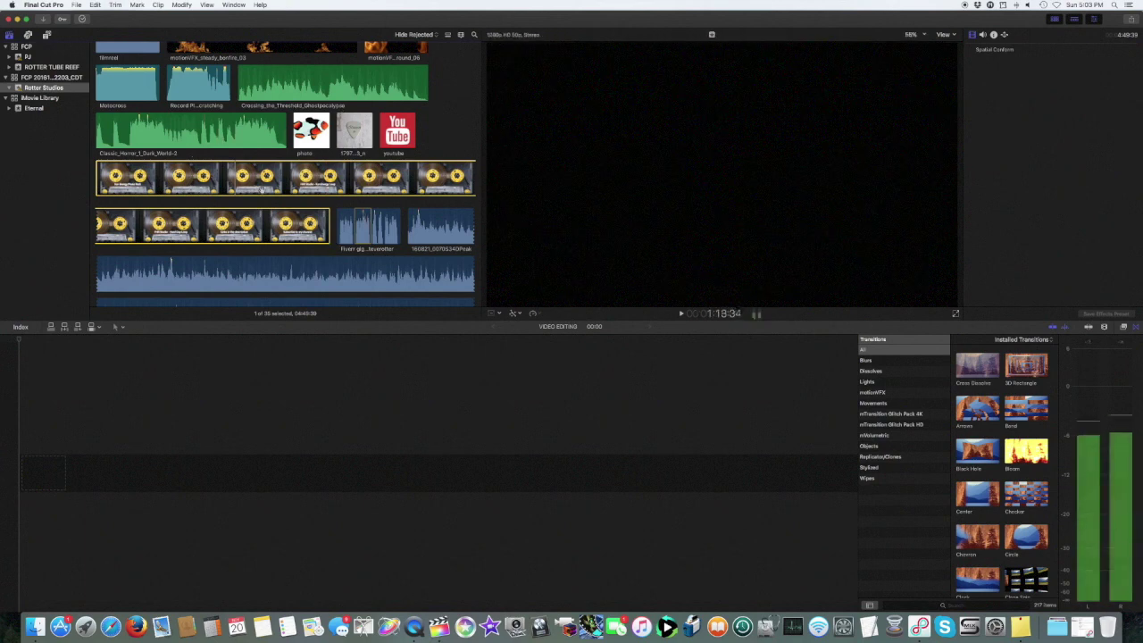
click(103, 449)
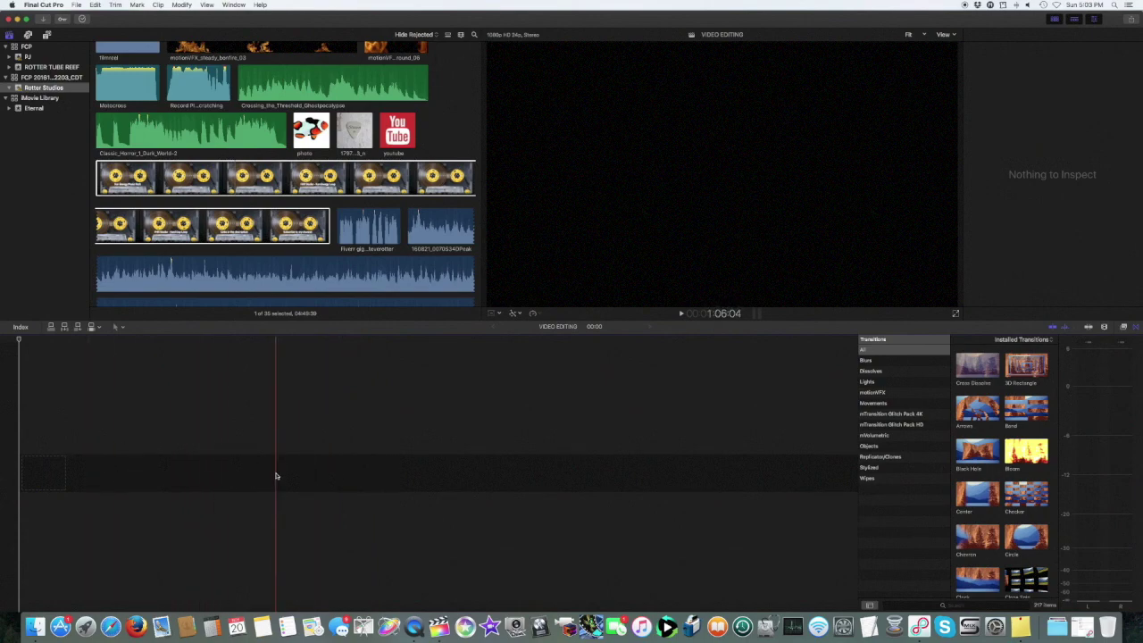
Step: Place the clownfish photo at the timeline start, accepting the suggested video properties
click(313, 133)
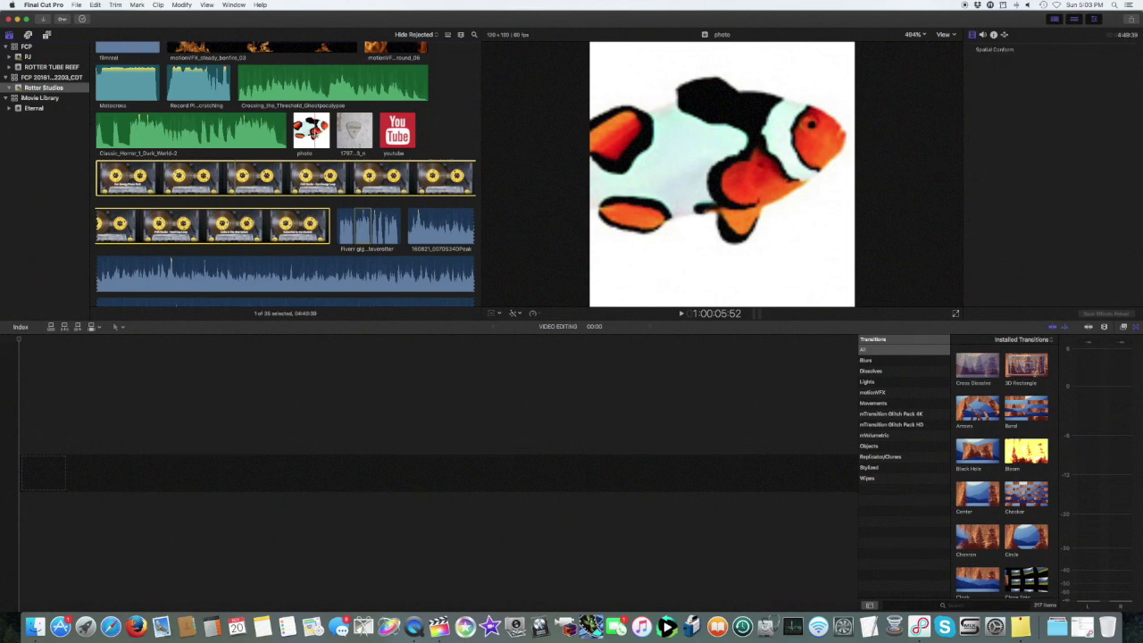
click(317, 134)
drag(317, 134, 115, 480)
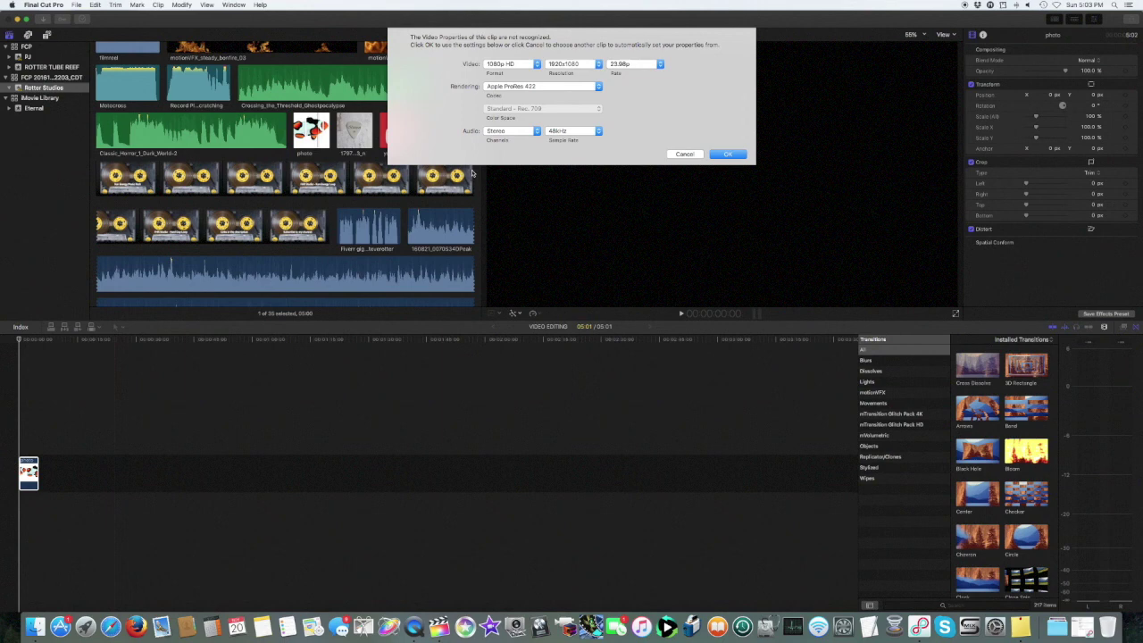
key(Return)
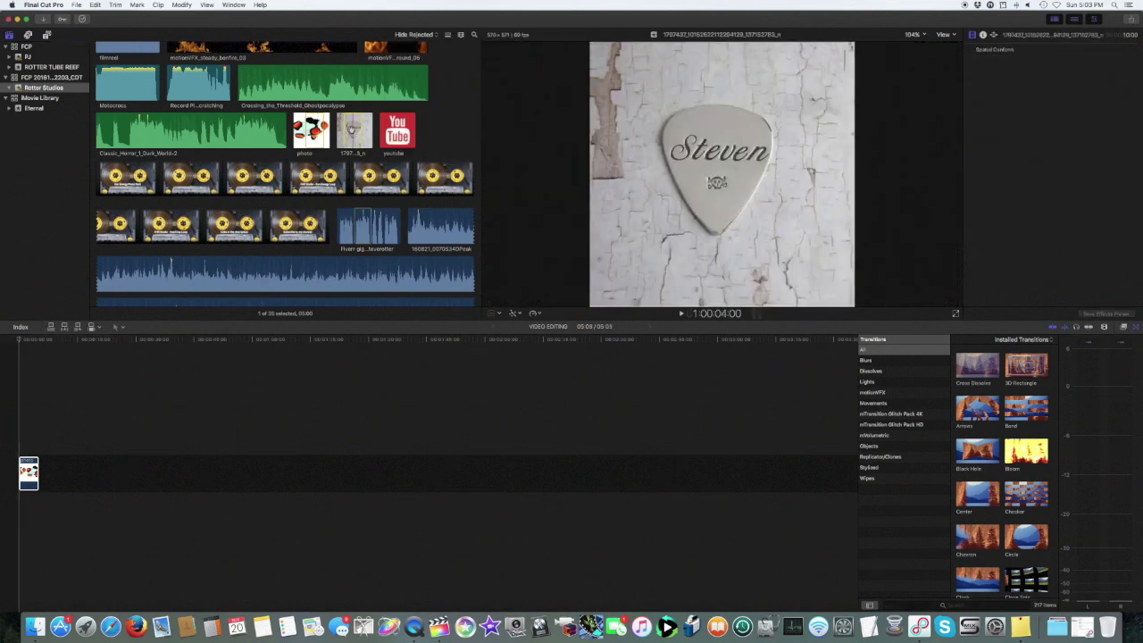
Step: Add the guitar-pick photo and move it ahead of the clownfish clip
drag(353, 132, 115, 470)
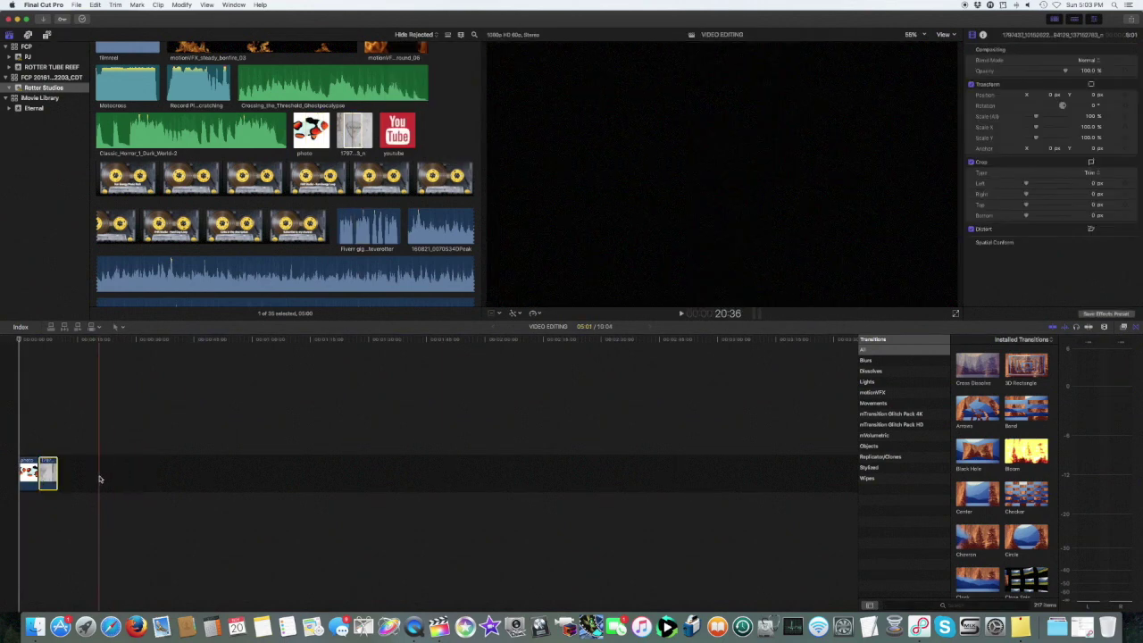
key(super+equal)
key(super+equal)
key(super+equal)
key(super+equal)
key(super+minus)
key(super+minus)
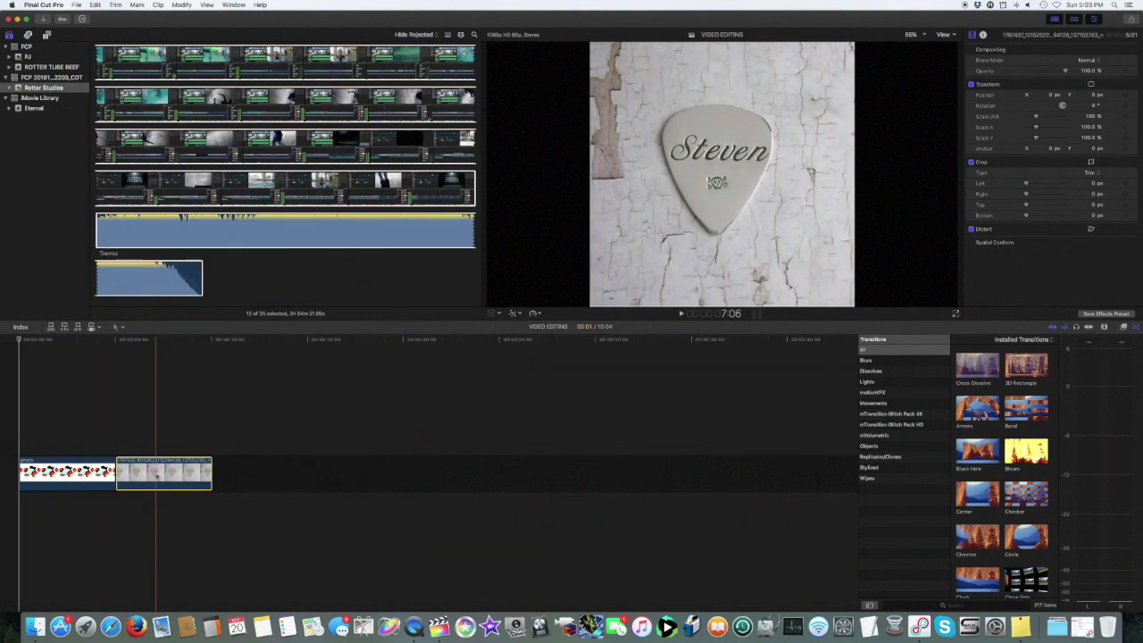
mouse_move(170, 476)
mouse_down()
mouse_move(155, 454)
mouse_move(45, 463)
mouse_move(73, 472)
mouse_up()
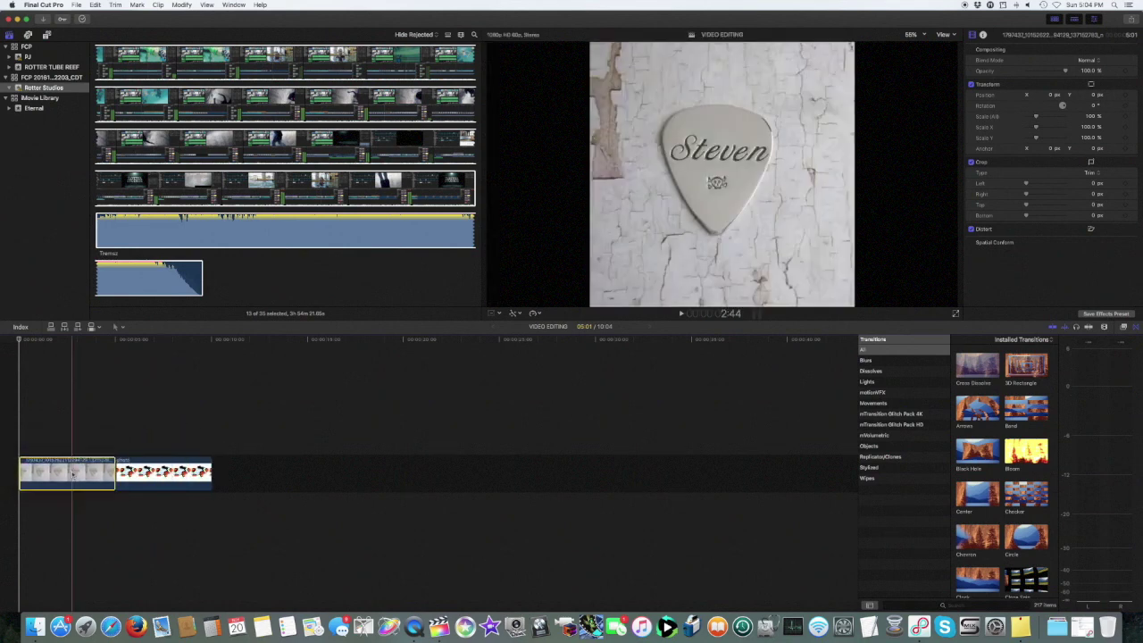
Step: Play the timeline from the start and trim the guitar-pick clip slightly shorter at the cut
click(86, 438)
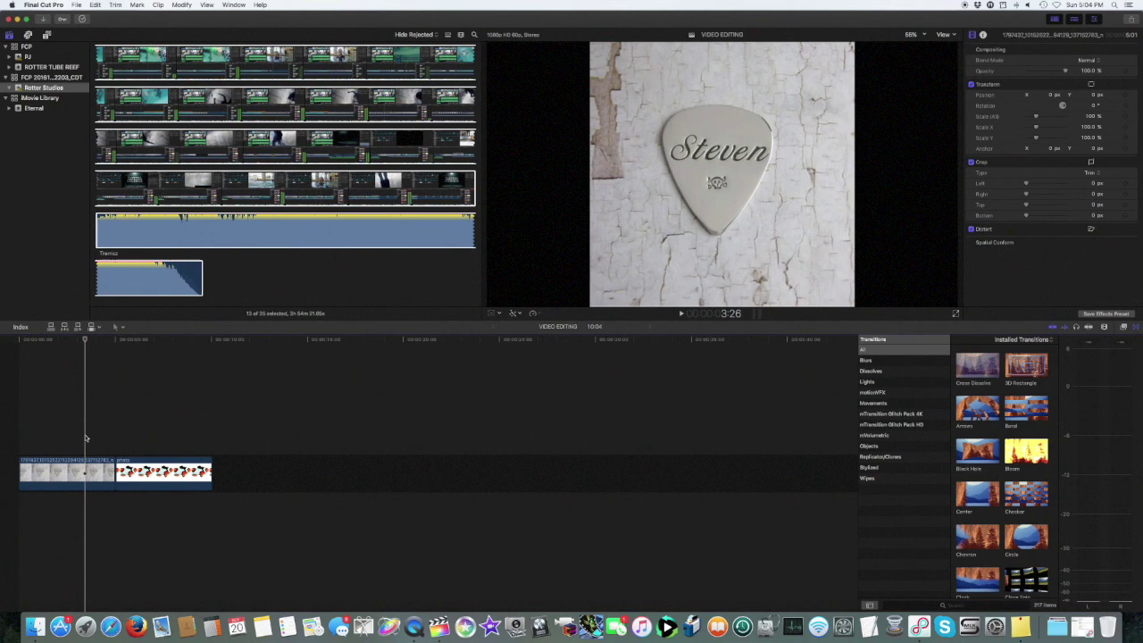
key(space)
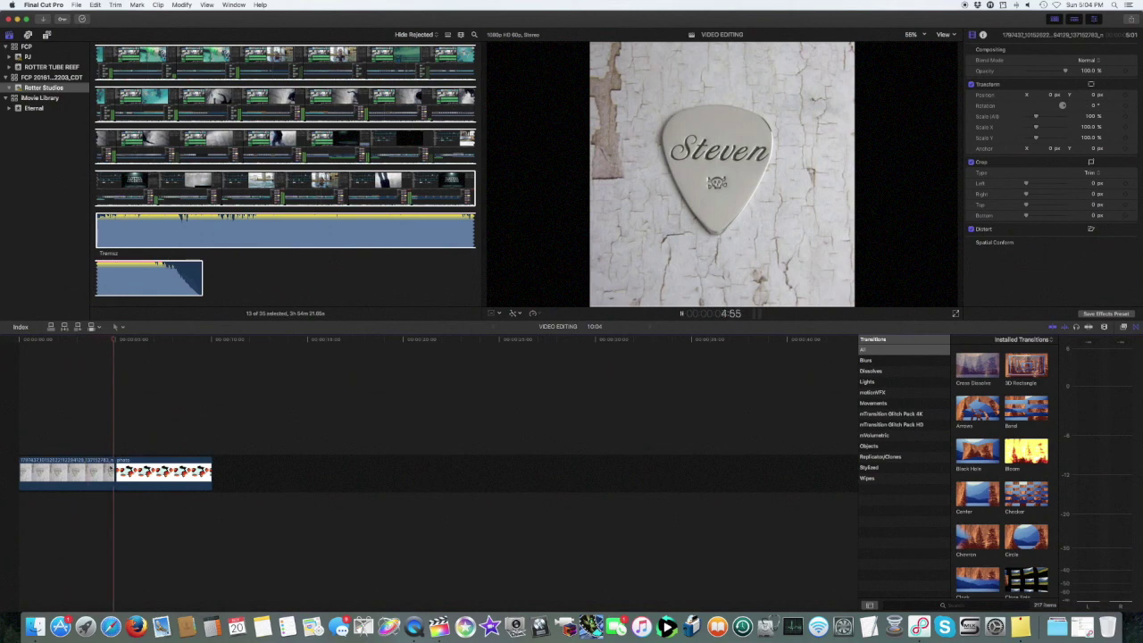
key(space)
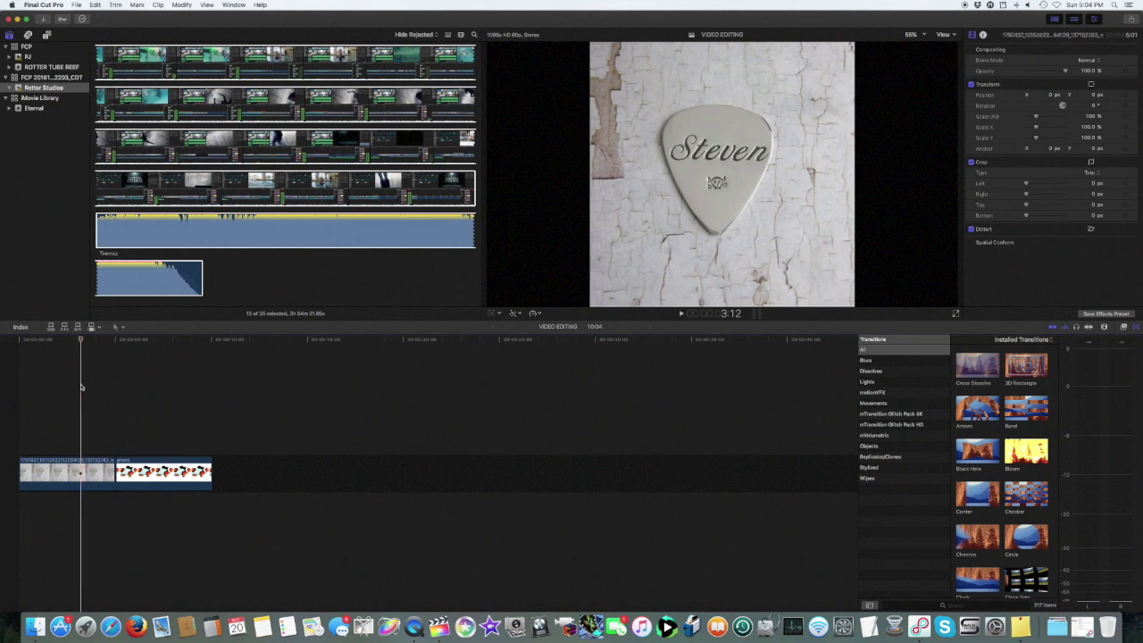
key(space)
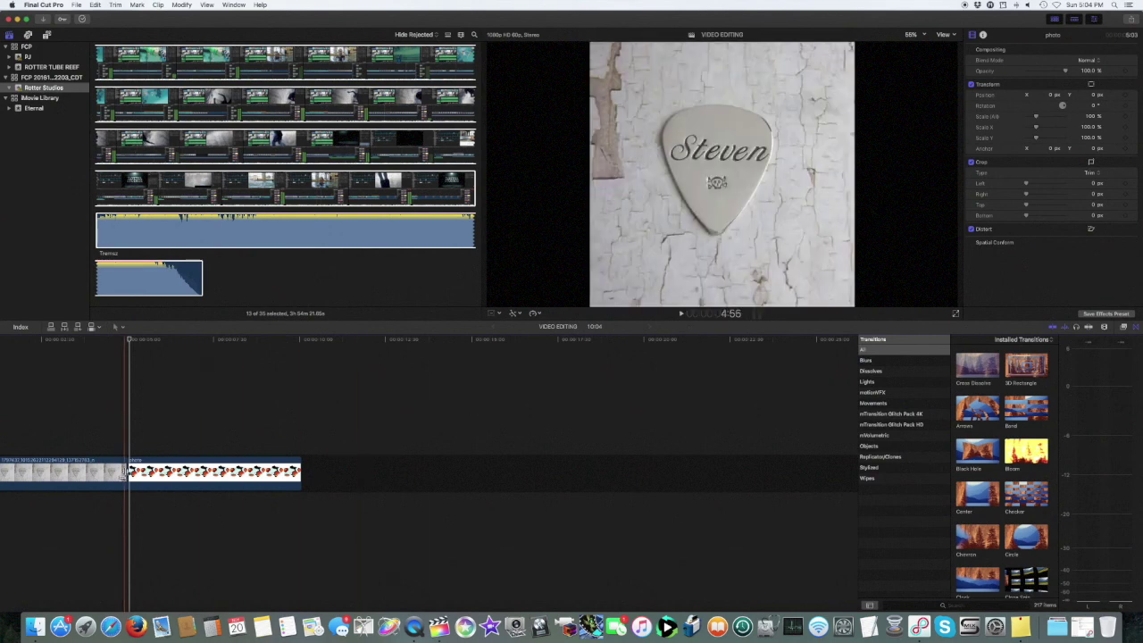
drag(125, 473, 124, 474)
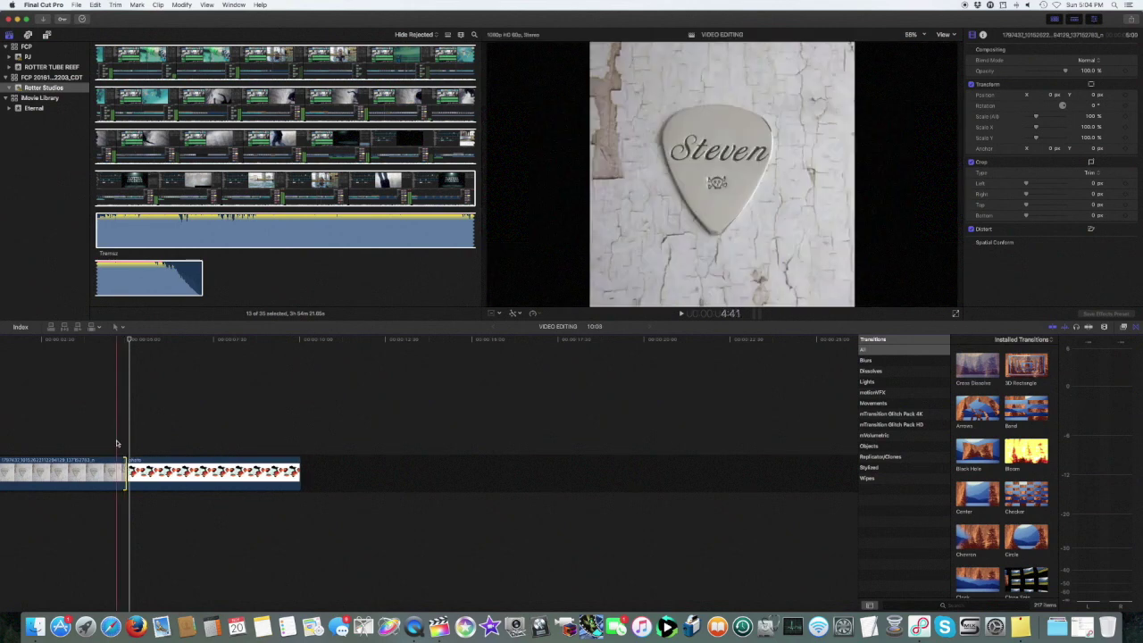
Step: Play through the cut and step frame by frame back onto the clownfish photo
click(116, 444)
key(space)
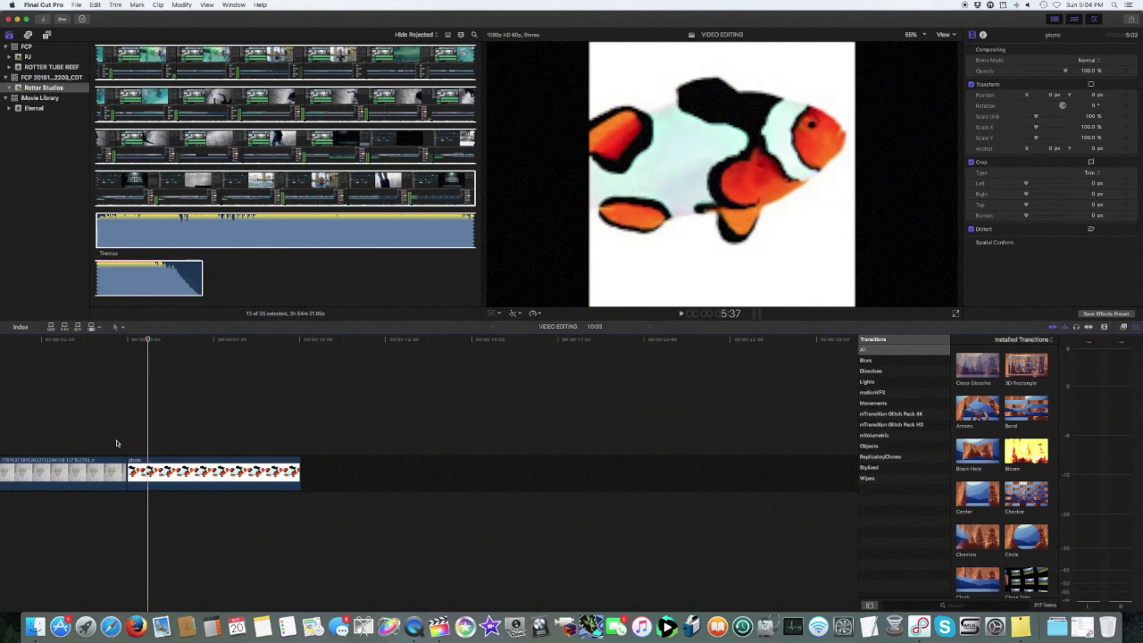
key(Left)
key(Left)
key(Left)
key(Left)
key(Left)
key(Left)
key(Left)
key(Left)
key(Left)
key(Left)
key(Left)
key(Left)
key(Left)
key(Left)
key(Left)
key(Left)
key(Left)
key(Left)
key(Left)
key(Left)
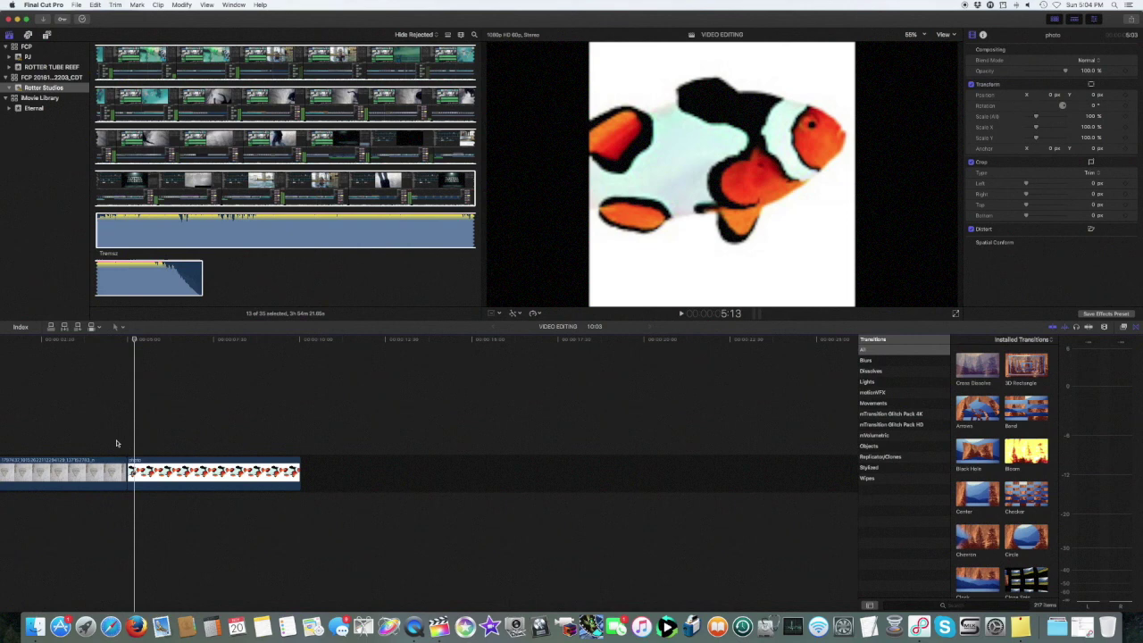
key(Left)
key(Left)
key(Left)
key(Left)
key(Left)
key(Left)
key(Left)
key(Left)
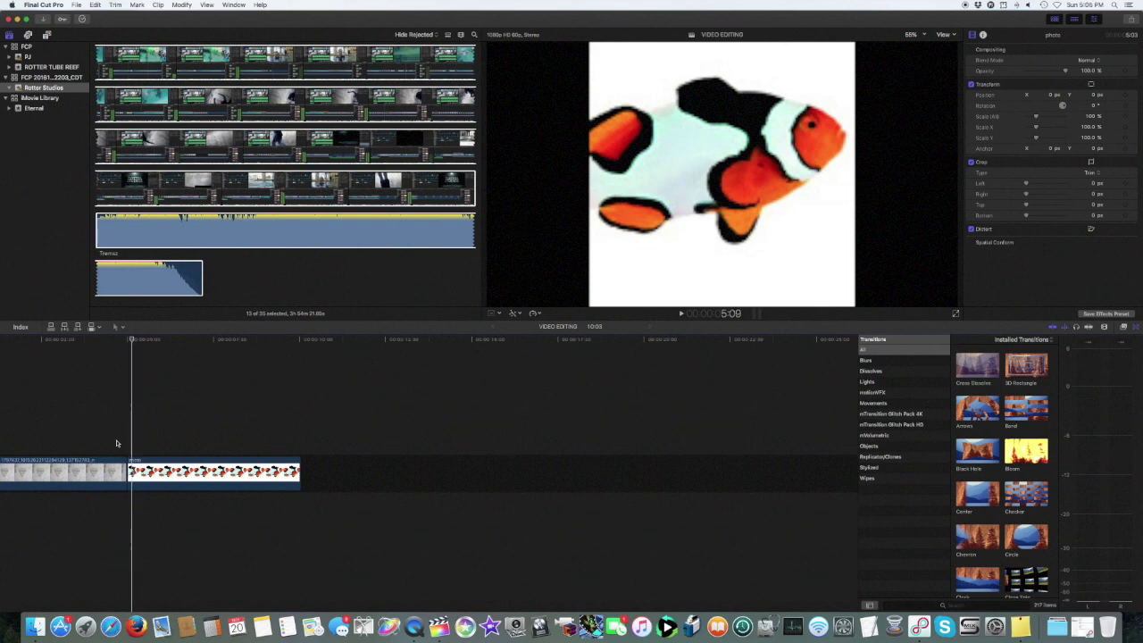
key(Left)
key(Left)
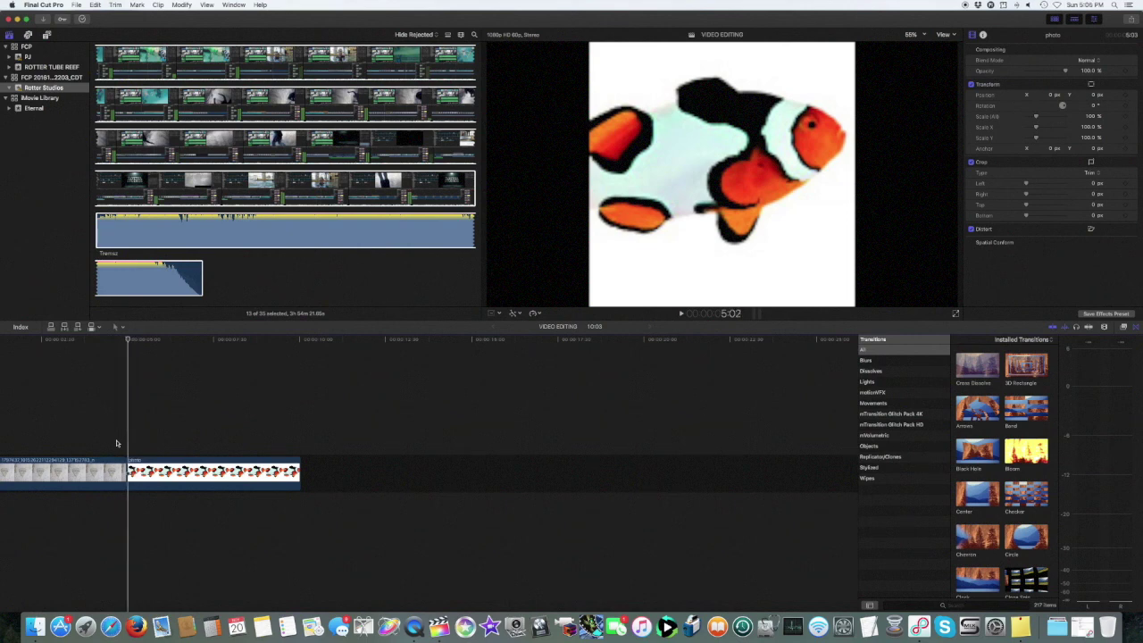
key(Left)
key(Left)
key(Right)
Step: Undo to clear both still clips from the VIDEO EDITING timeline
key(super+z)
scroll(225, 215, down, 10)
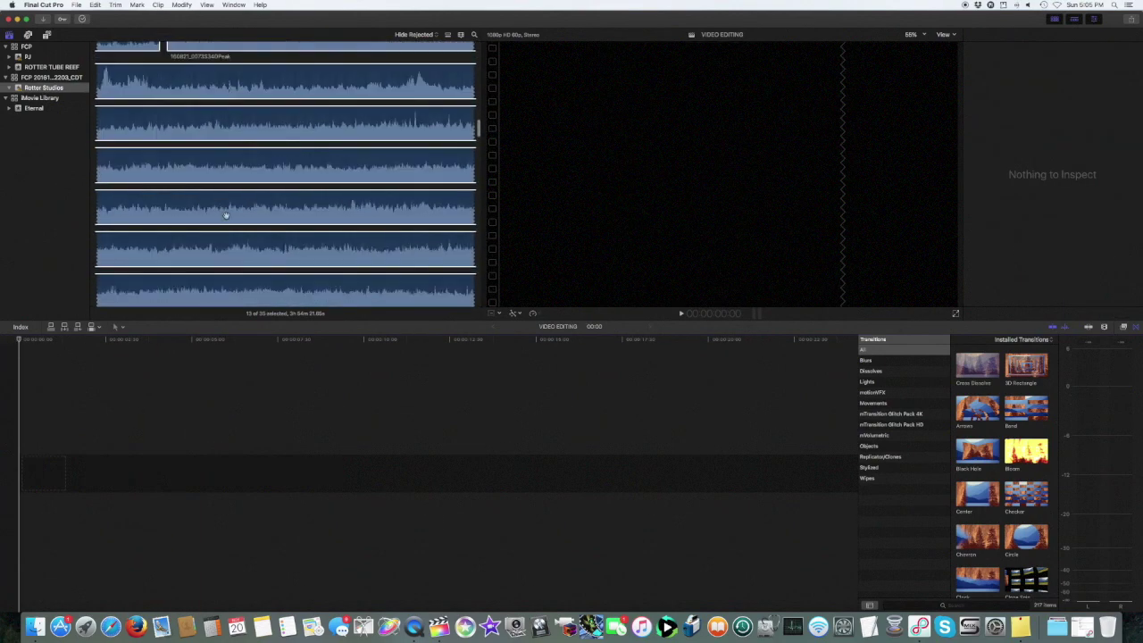
scroll(226, 215, down, 15)
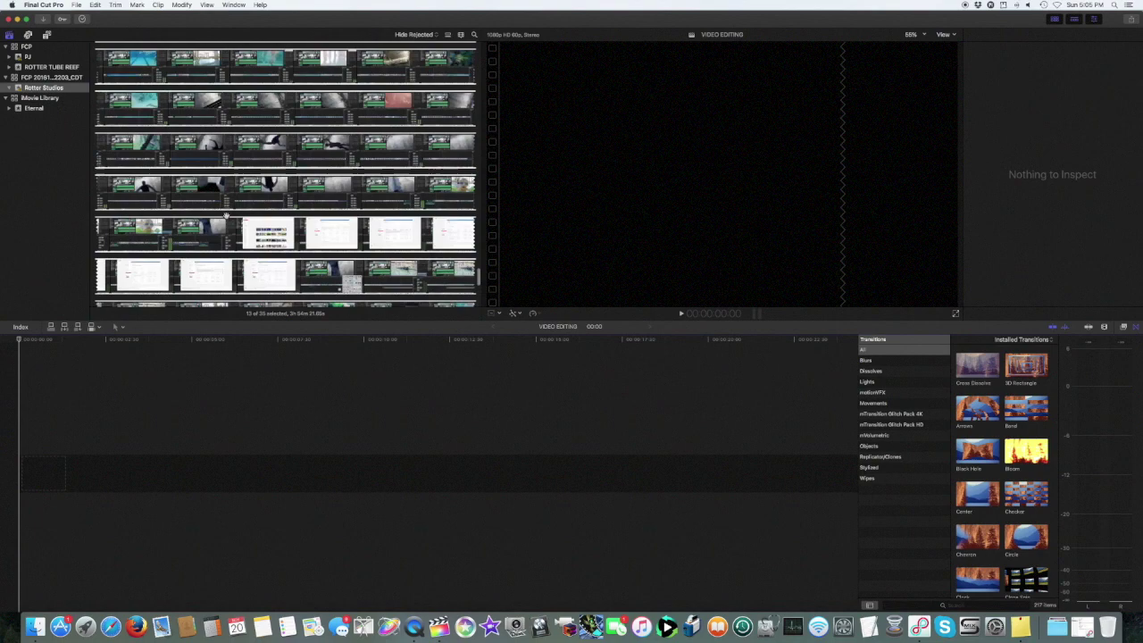
scroll(226, 215, down, 5)
Step: Import the three canstockphoto dance clips, preview two, and show the 3D Cinematic titles
key(super+i)
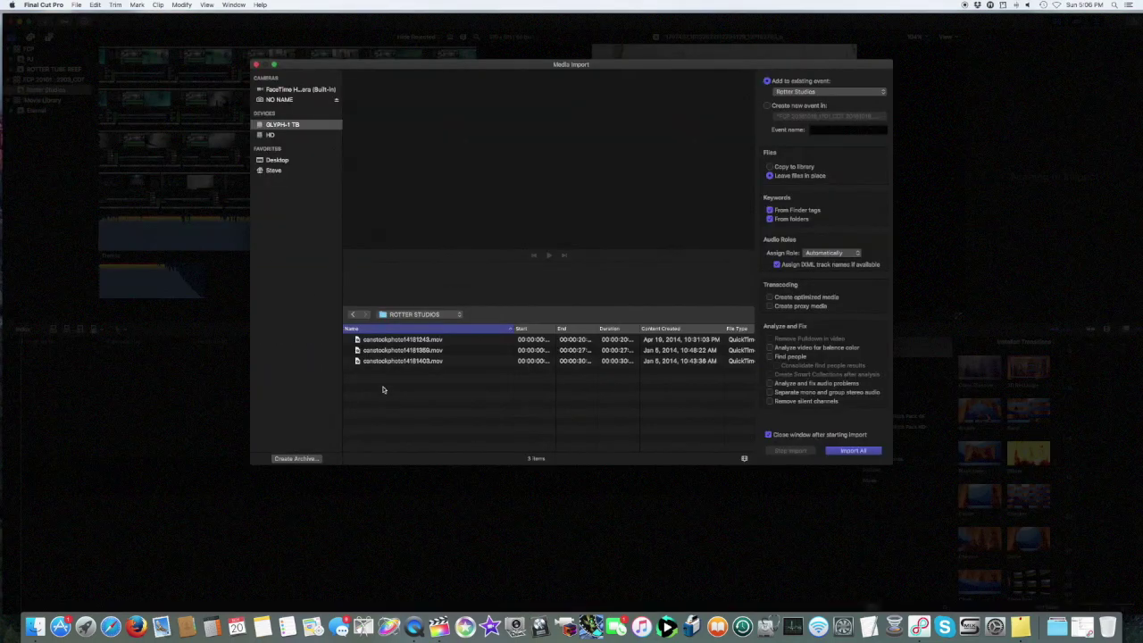
drag(383, 381, 384, 344)
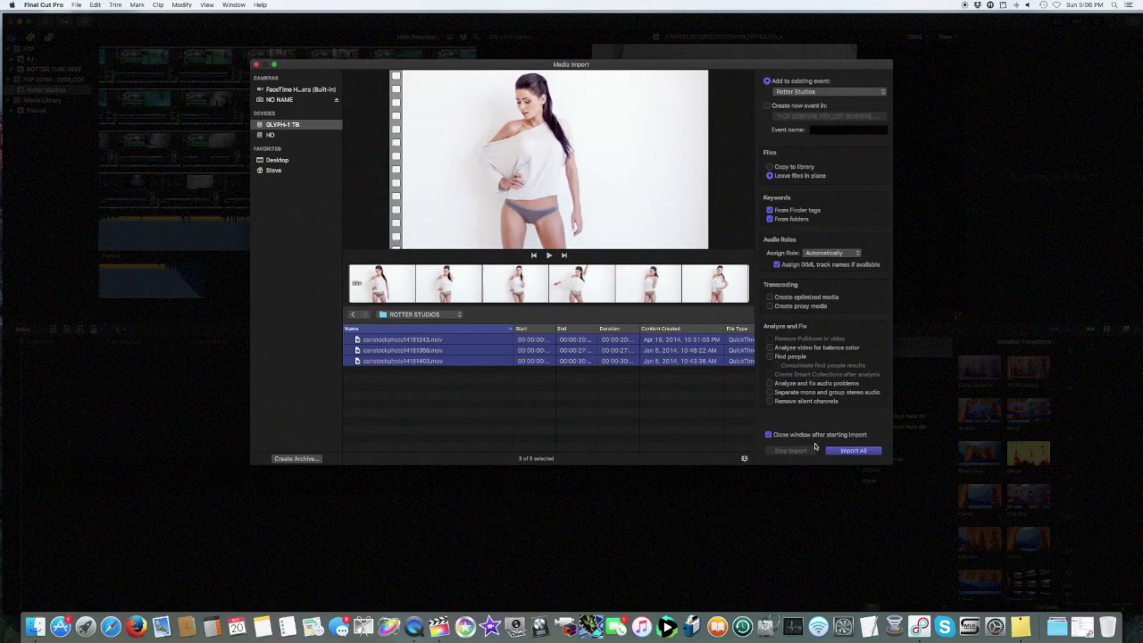
click(853, 452)
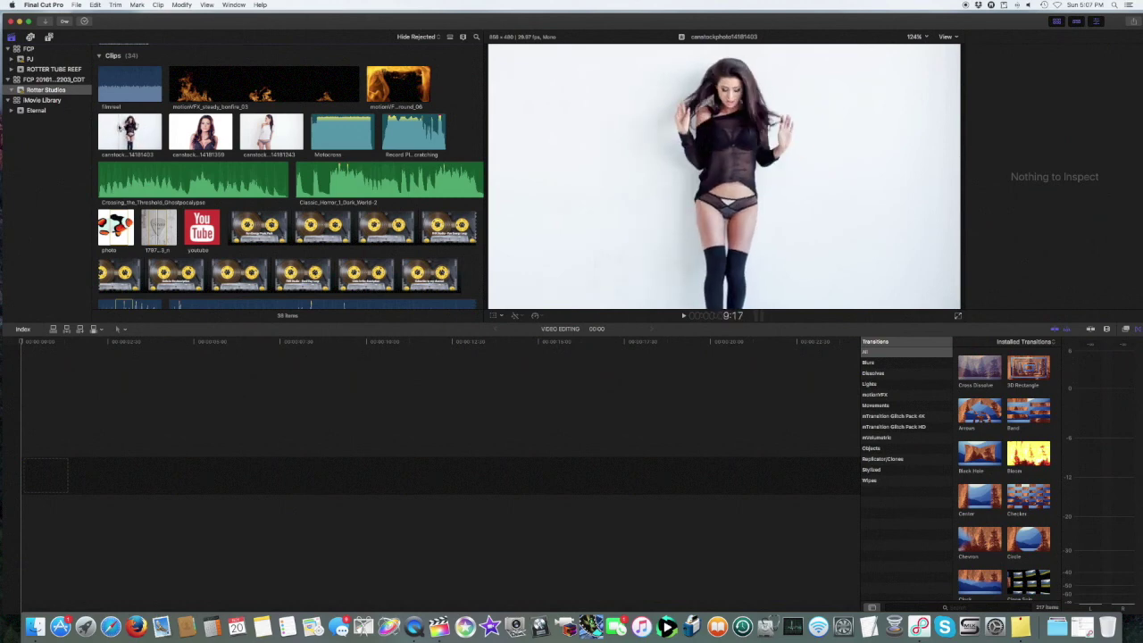
click(270, 134)
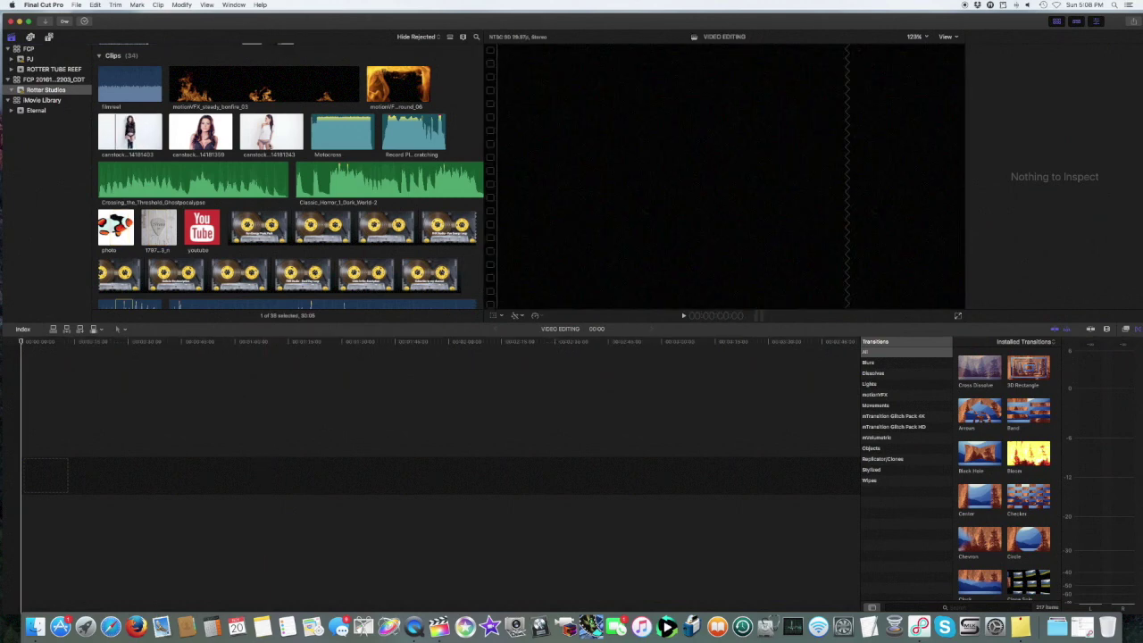
click(130, 134)
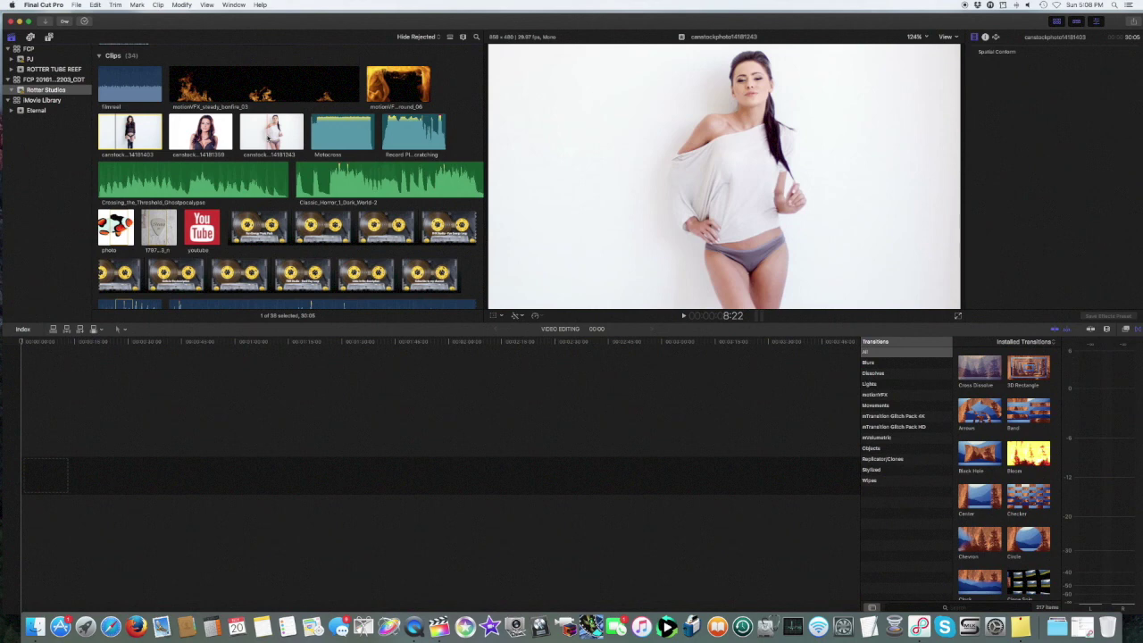
click(49, 37)
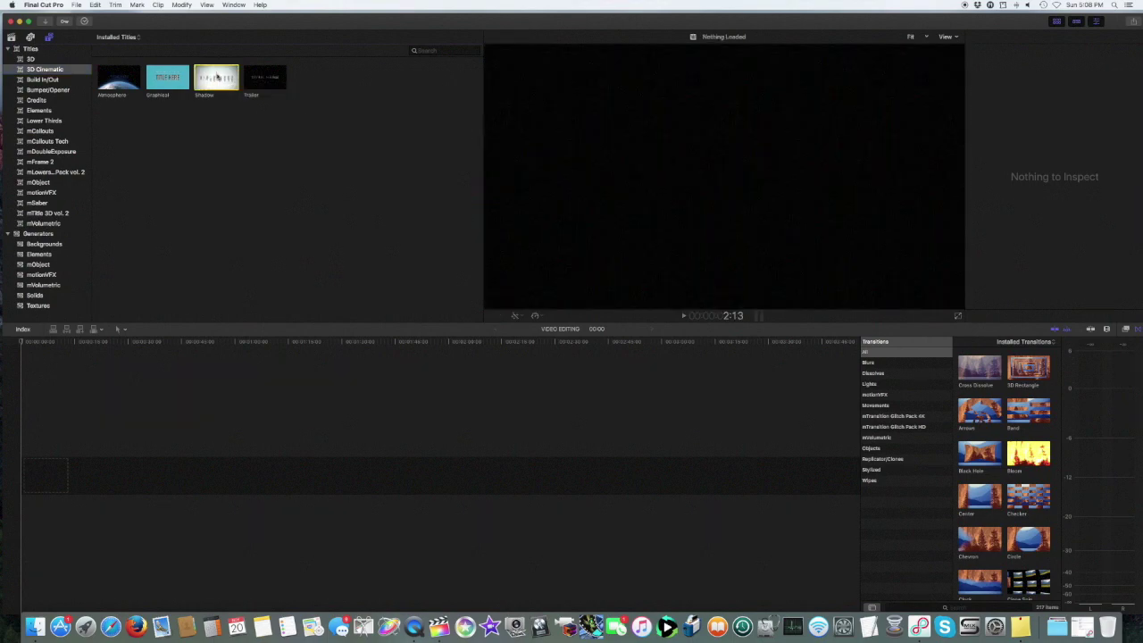
Step: Add the Shadow 3D title to the timeline and replace TITLE HERE with 'DANCE BABE'
drag(217, 78, 54, 478)
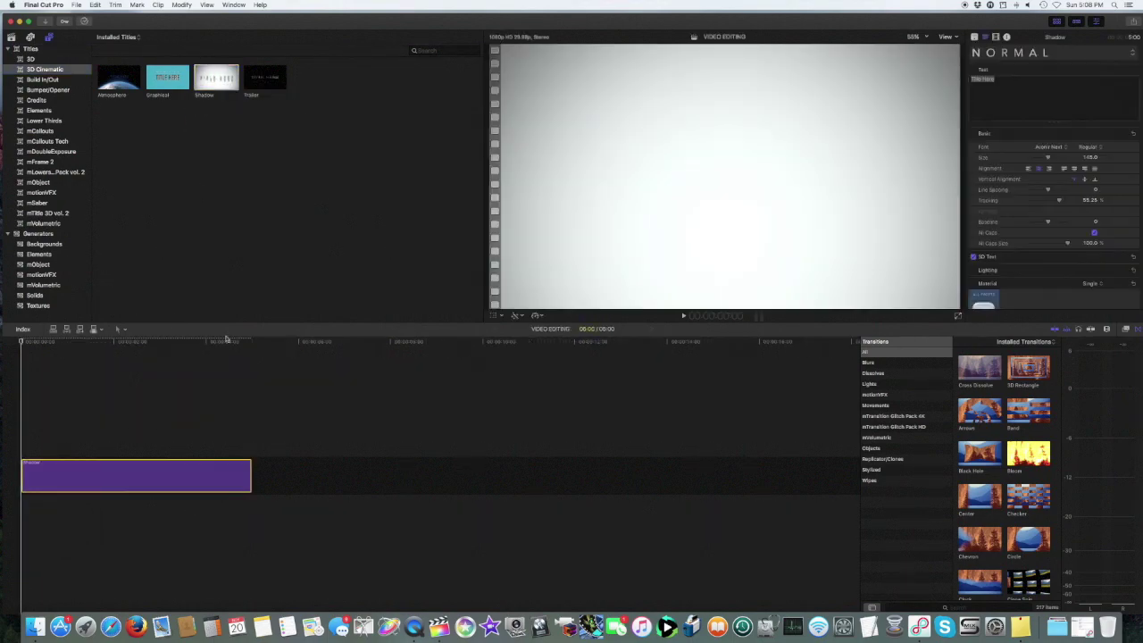
click(141, 348)
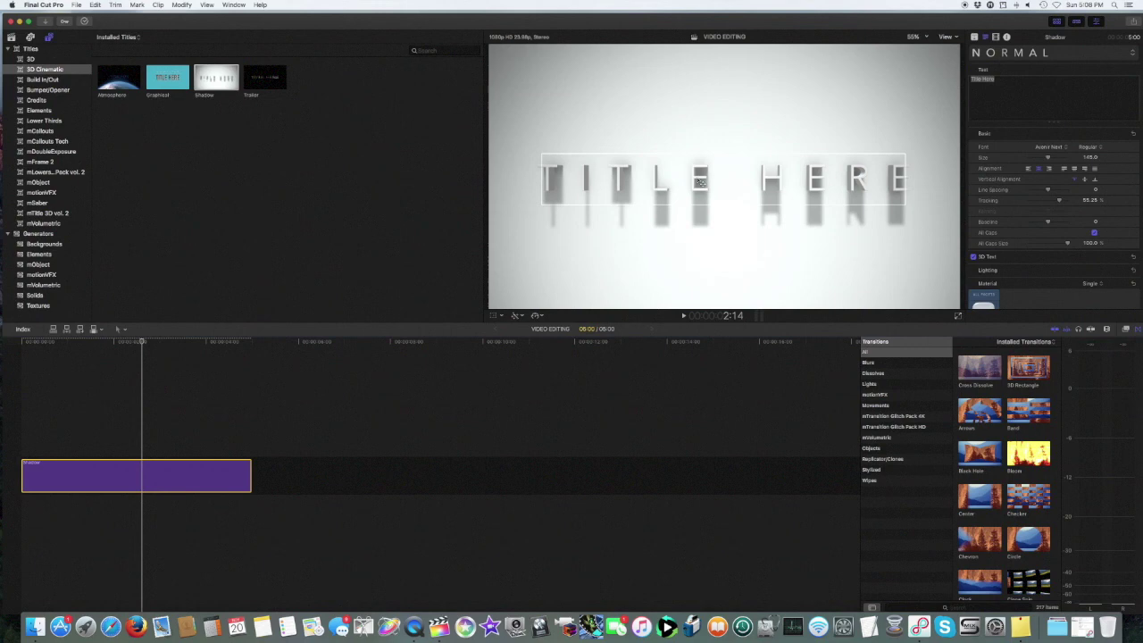
double_click(700, 181)
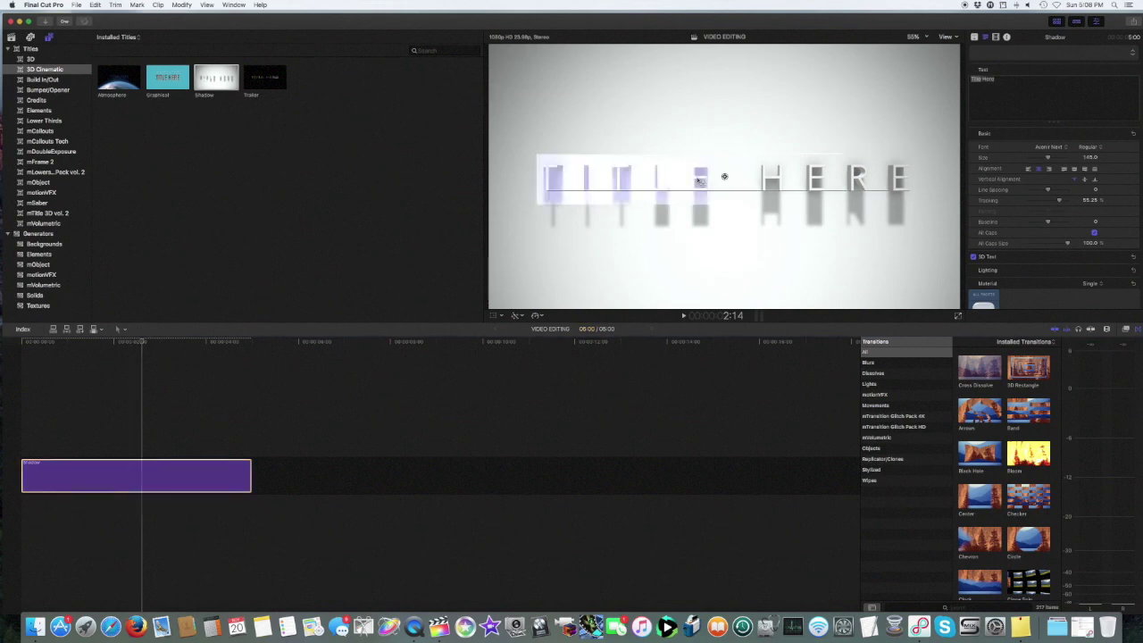
triple_click(859, 179)
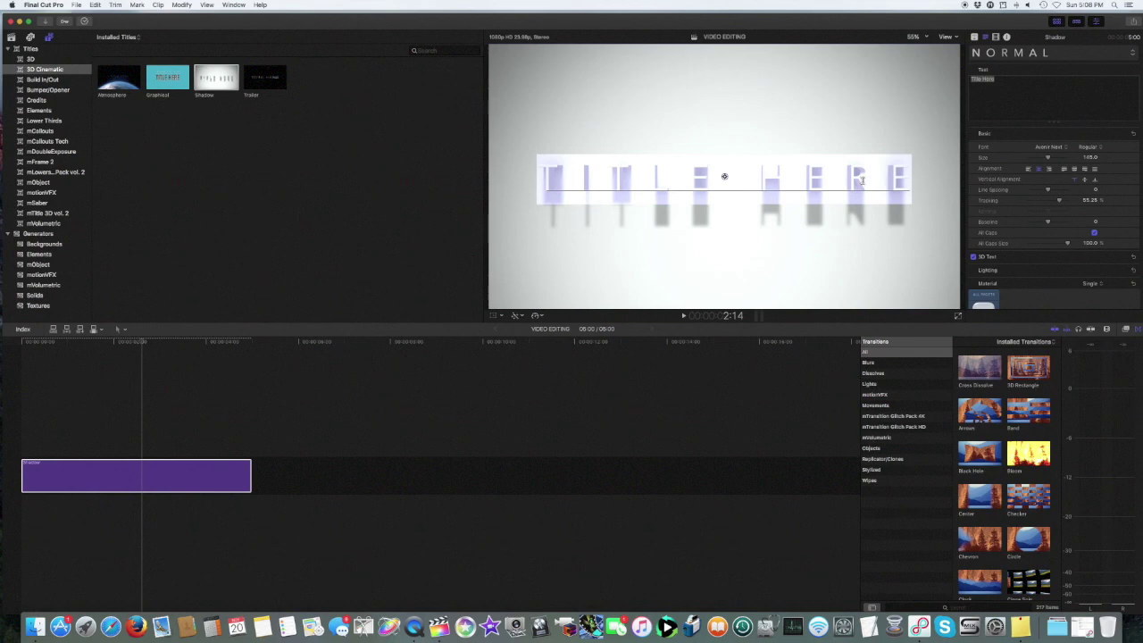
text(d)
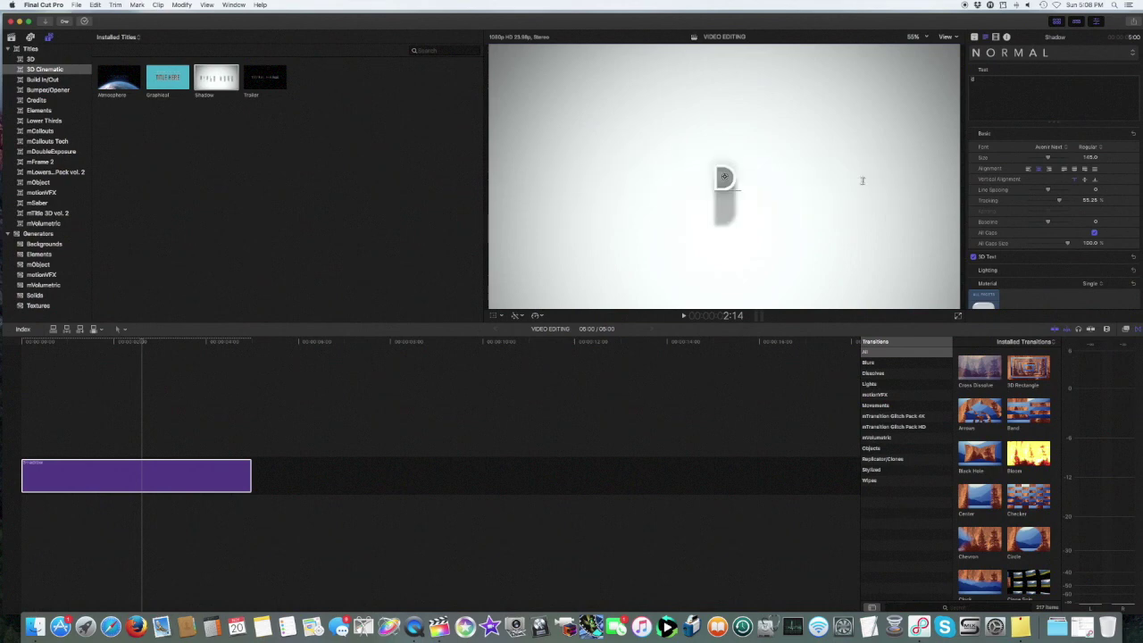
text(ance babe)
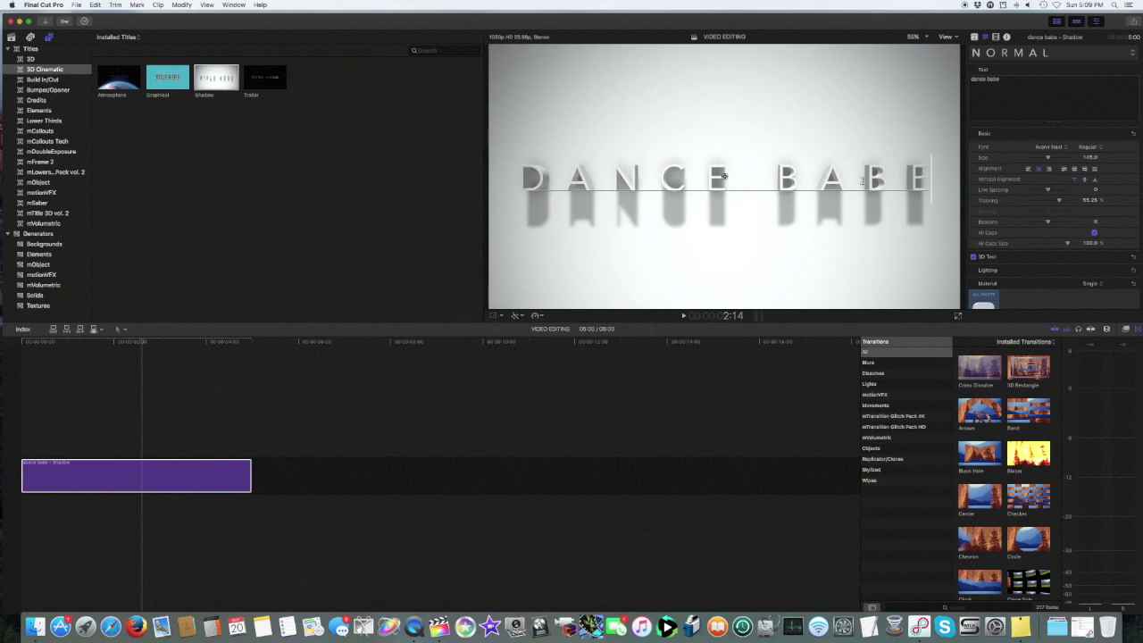
key(End)
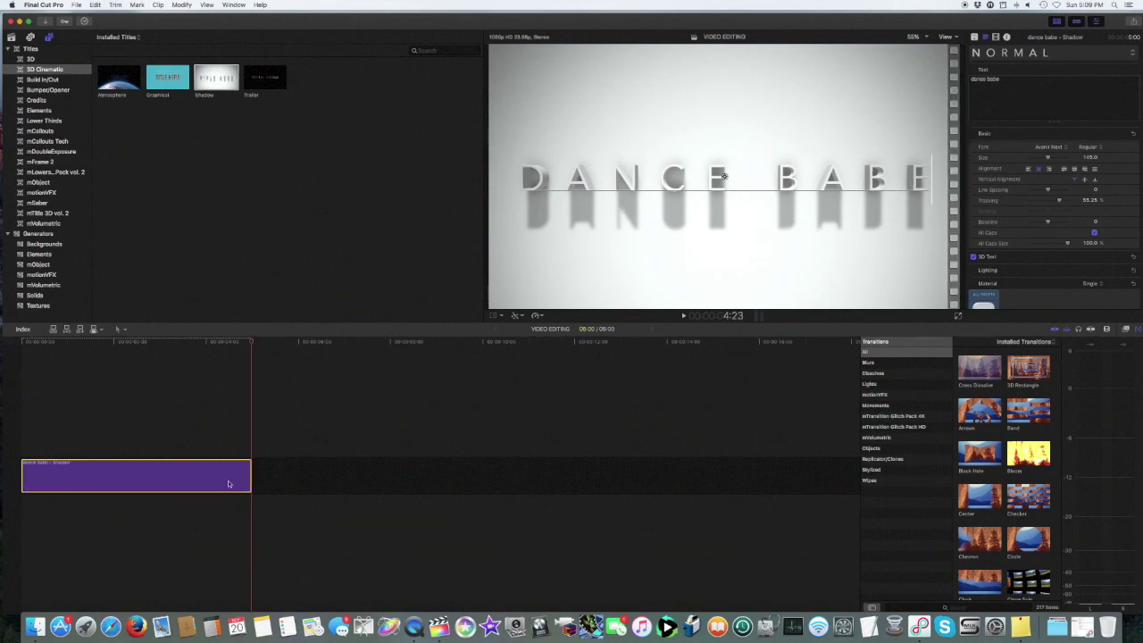
Step: Trim the DANCE BABE title's end, trying ~12 s and ~3 s before settling near five seconds
drag(250, 484, 609, 467)
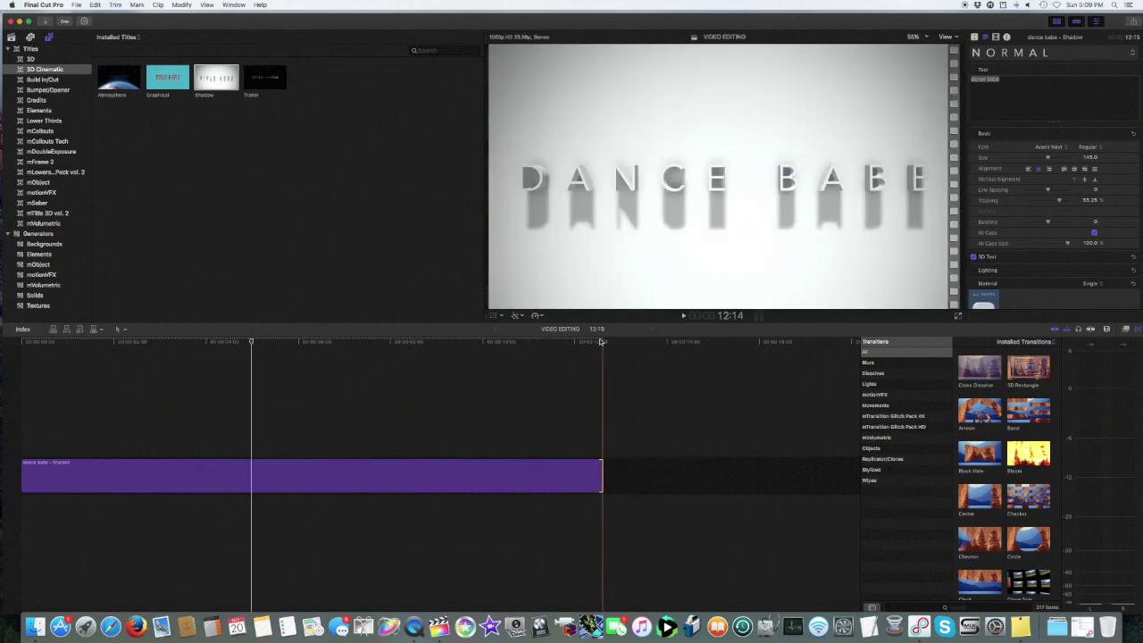
click(593, 349)
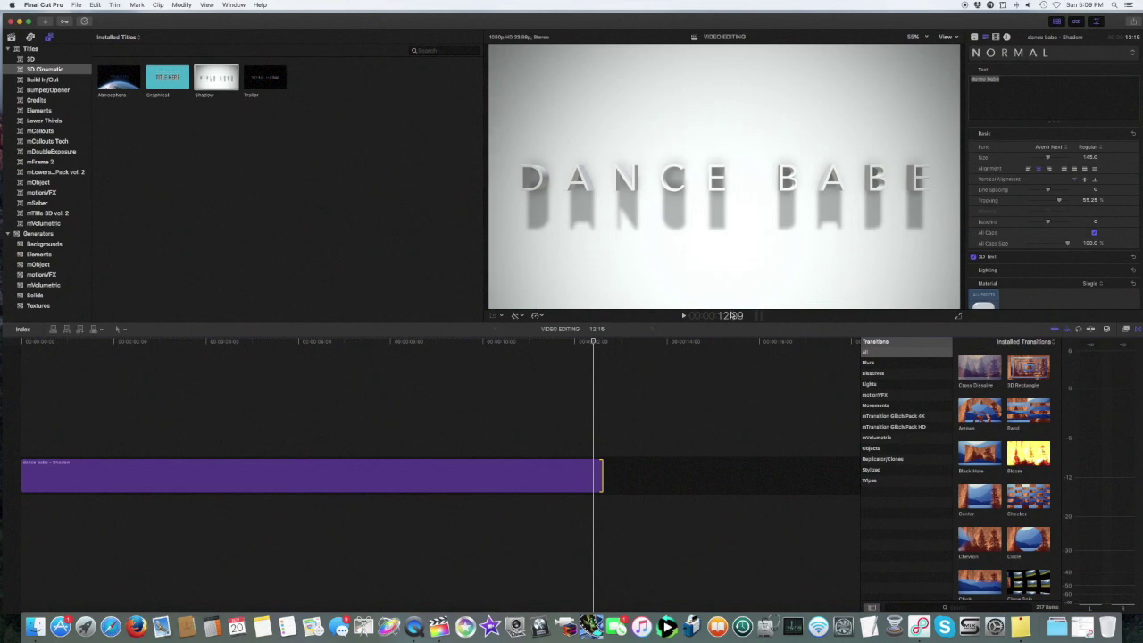
drag(600, 480, 600, 479)
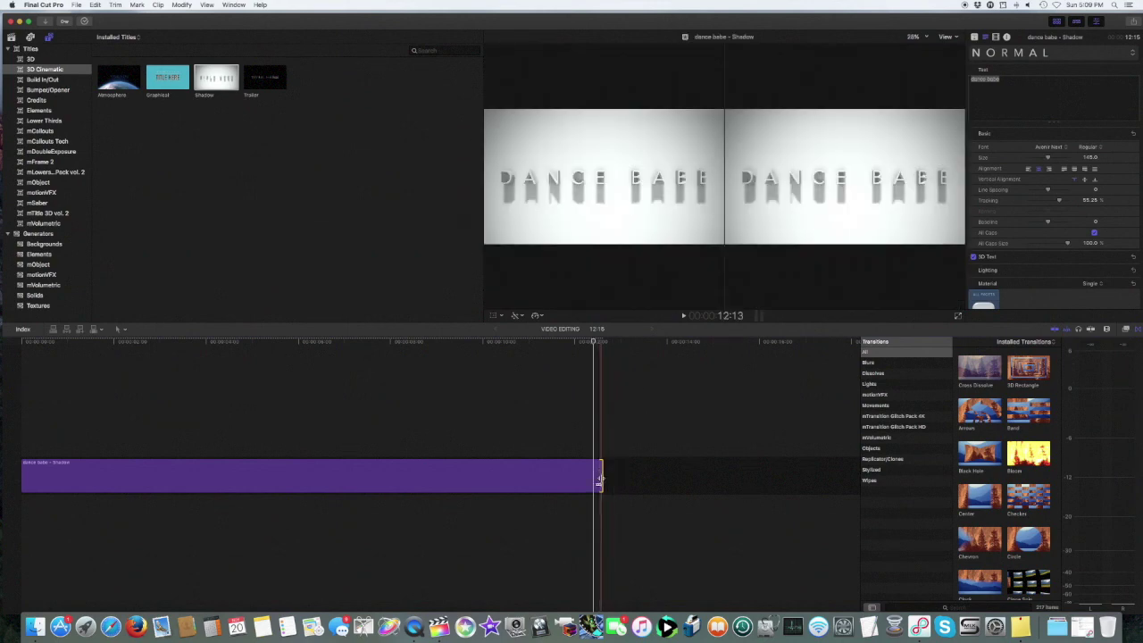
drag(600, 479, 159, 463)
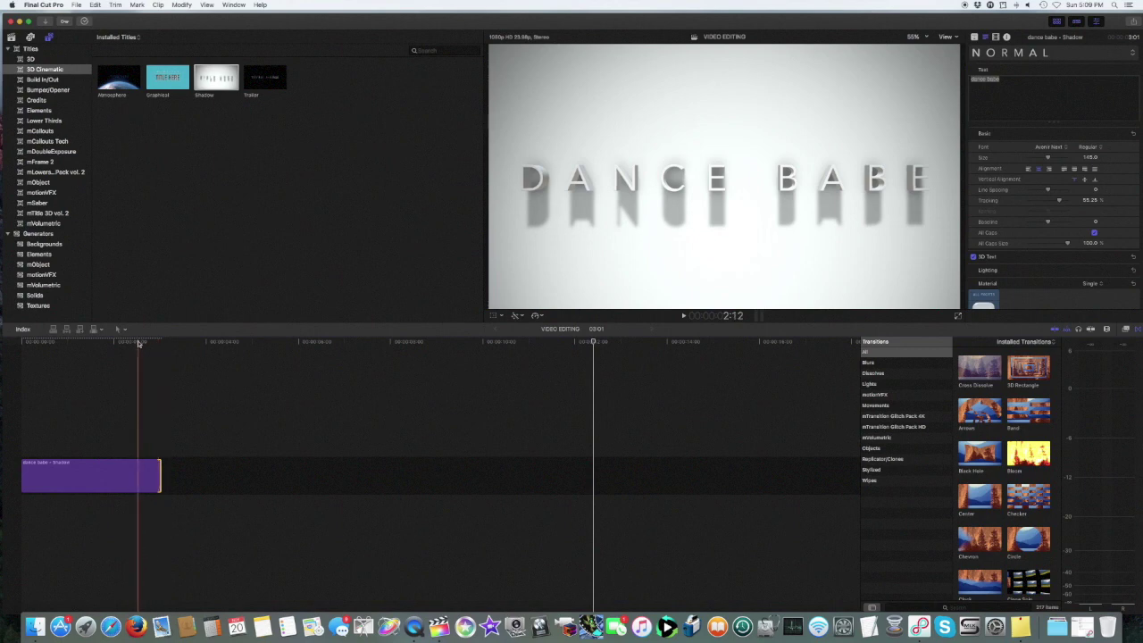
click(139, 344)
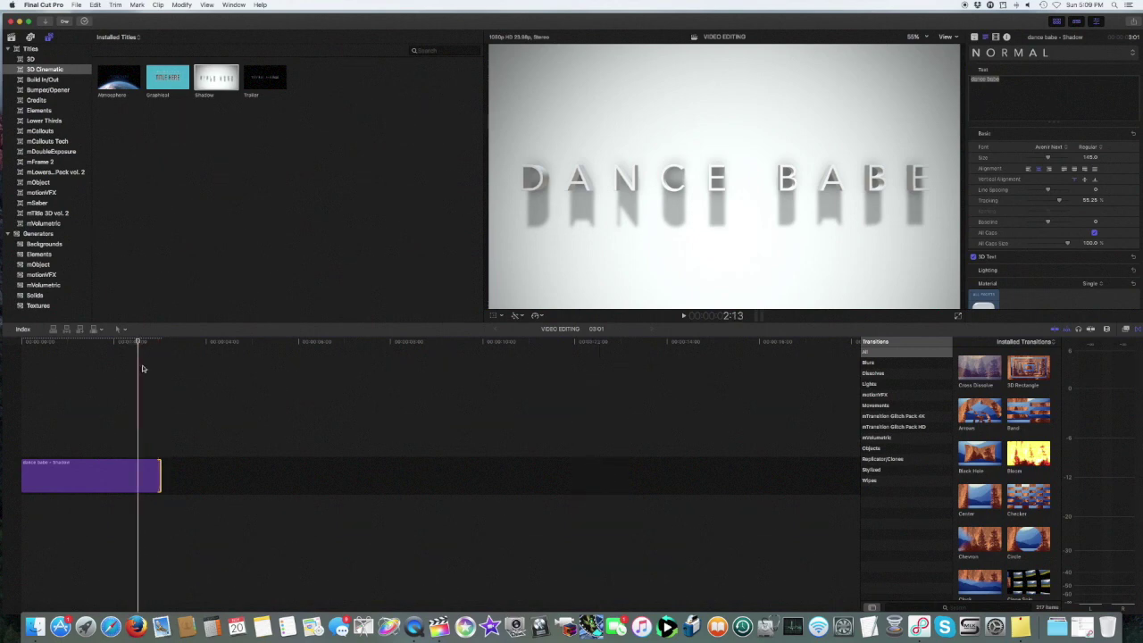
drag(159, 476, 236, 473)
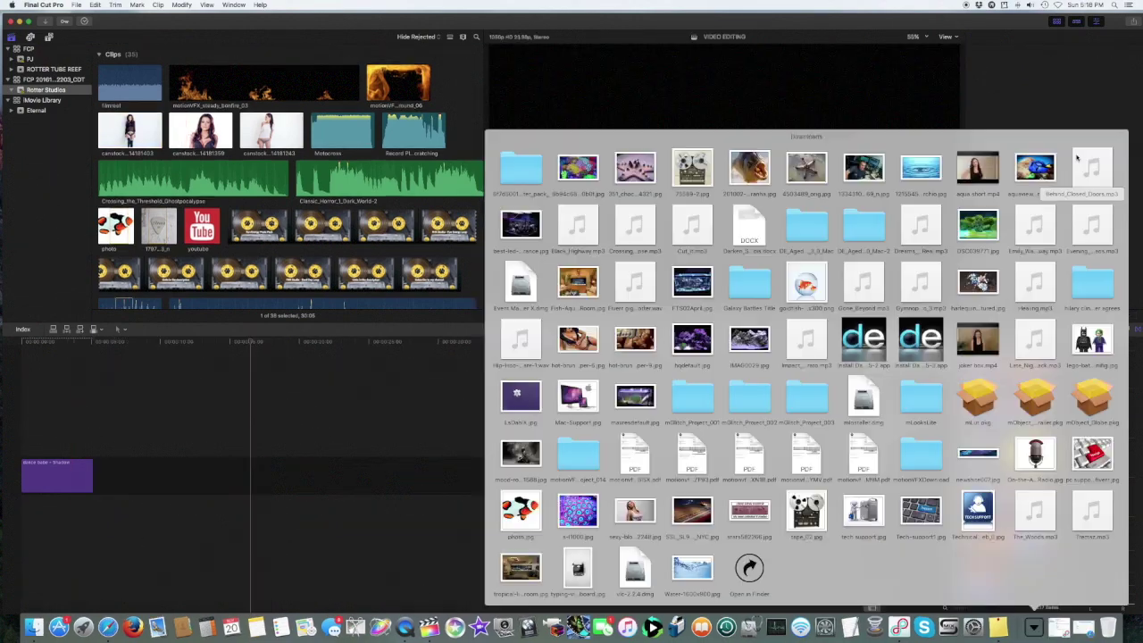
Step: Add Behind_Closed_Doors music, then drop Emily_Walks_Away.mp3 from Downloads as a connected clip below
drag(1092, 167, 22, 509)
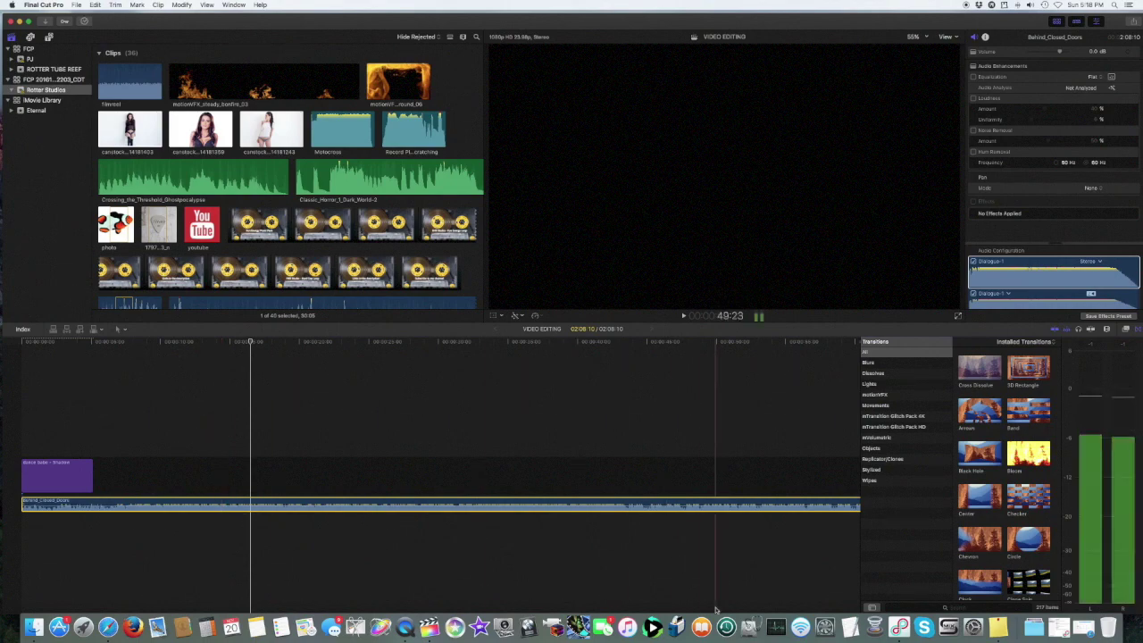
click(1033, 628)
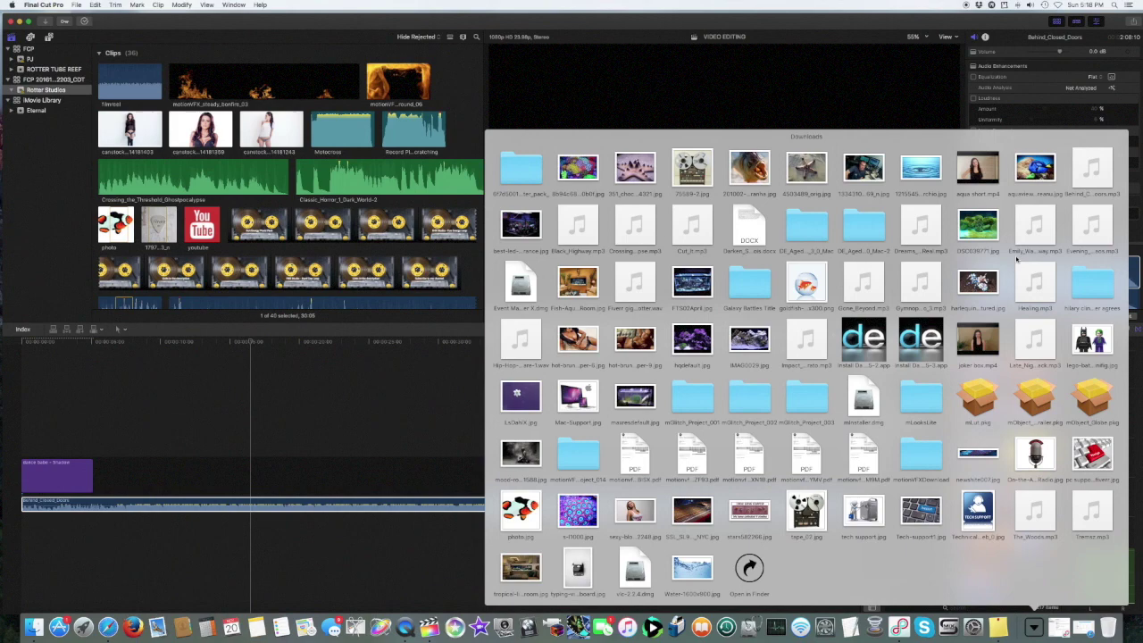
drag(1022, 211, 146, 531)
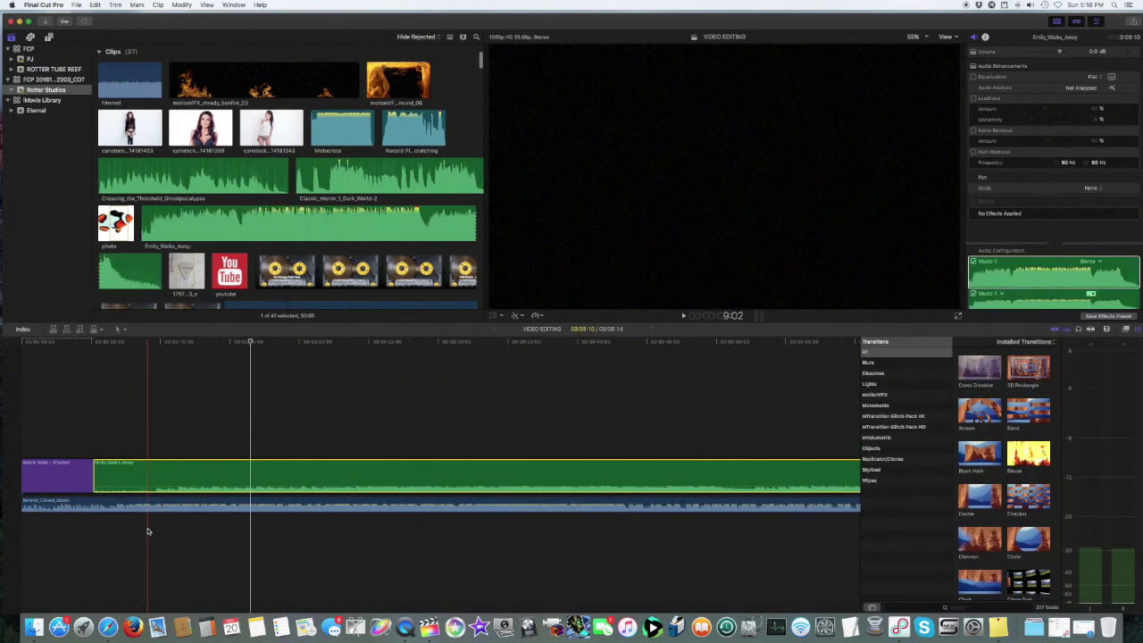
drag(162, 475, 156, 532)
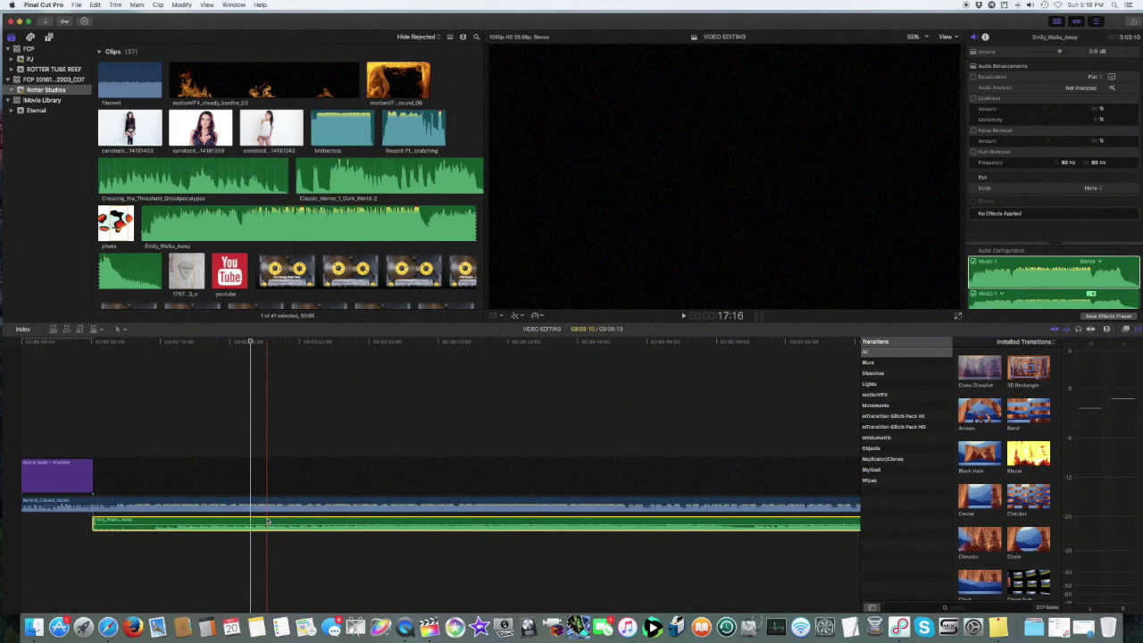
Step: Delete the Emily_Walks_Away clip and play the project from the start
key(Delete)
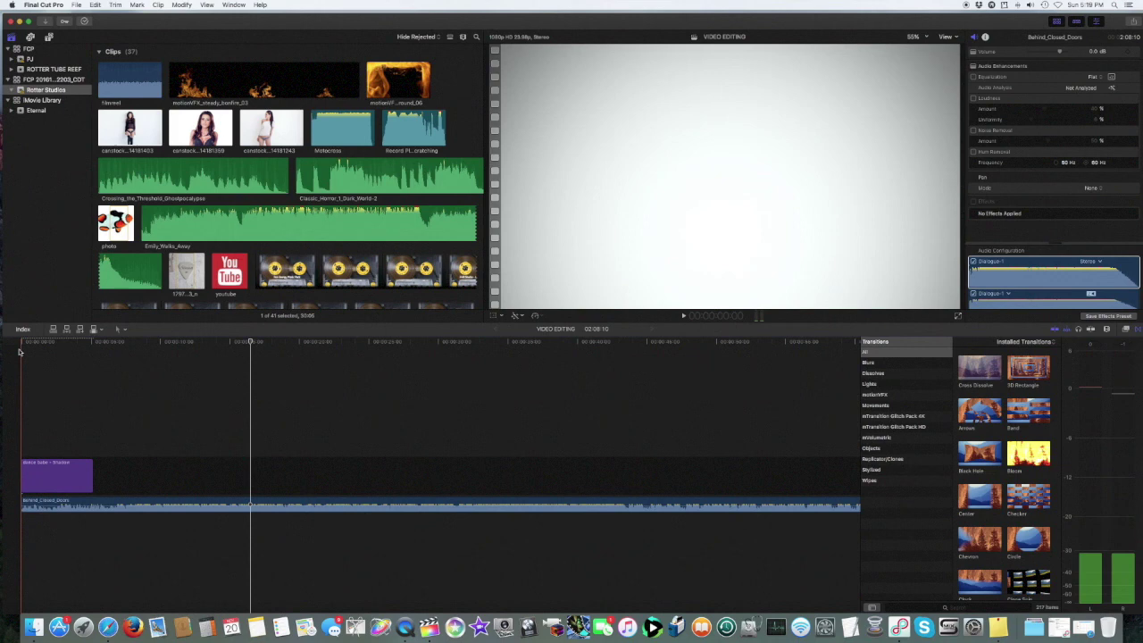
key(space)
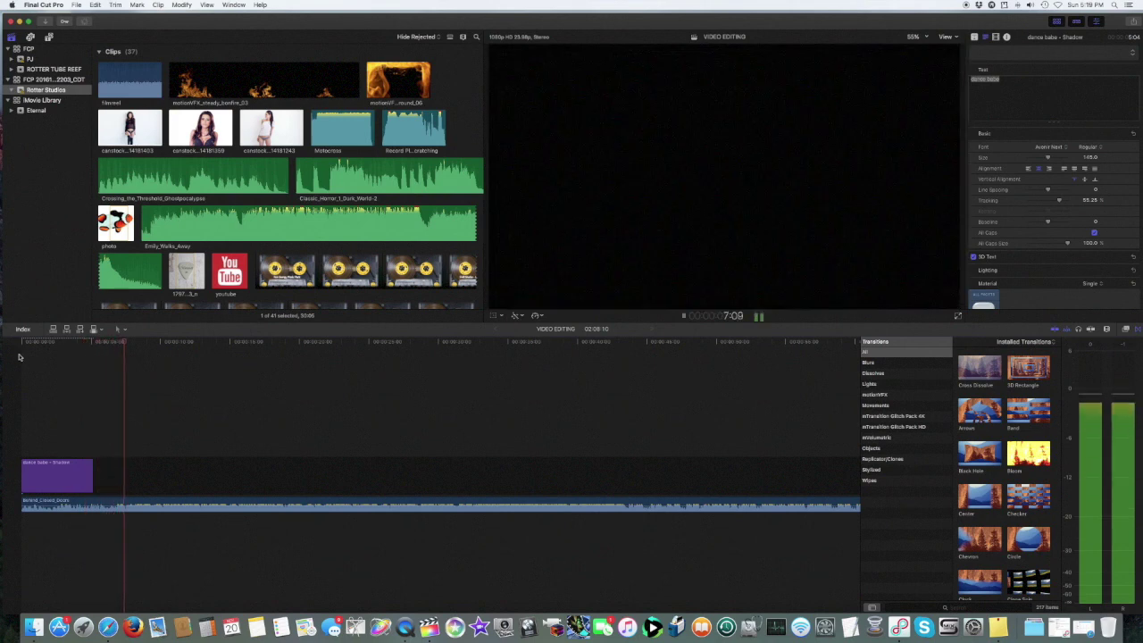
Step: Stop playback and zoom the timeline until the Behind_Closed_Doors clip fills its width
key(space)
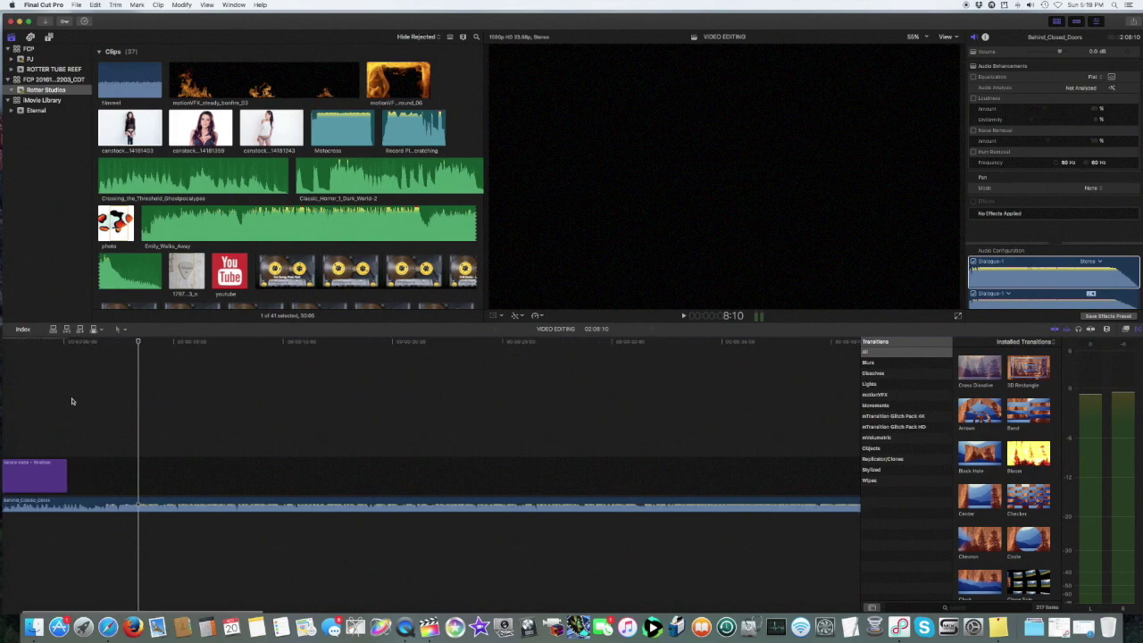
key(super+equal)
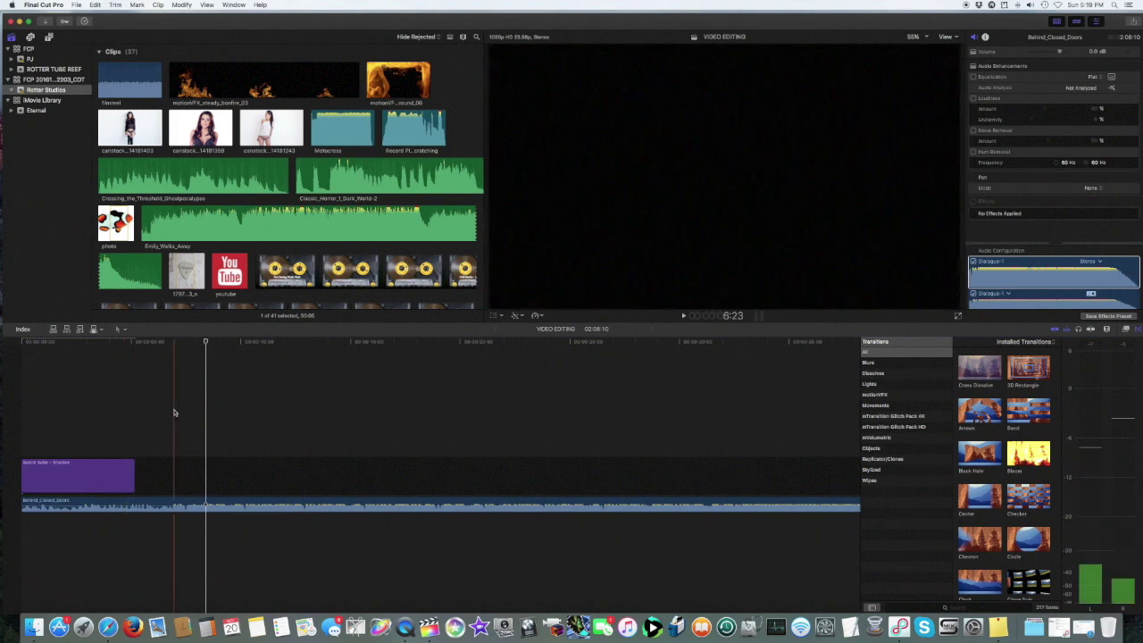
key(super+equal)
key(super+equal)
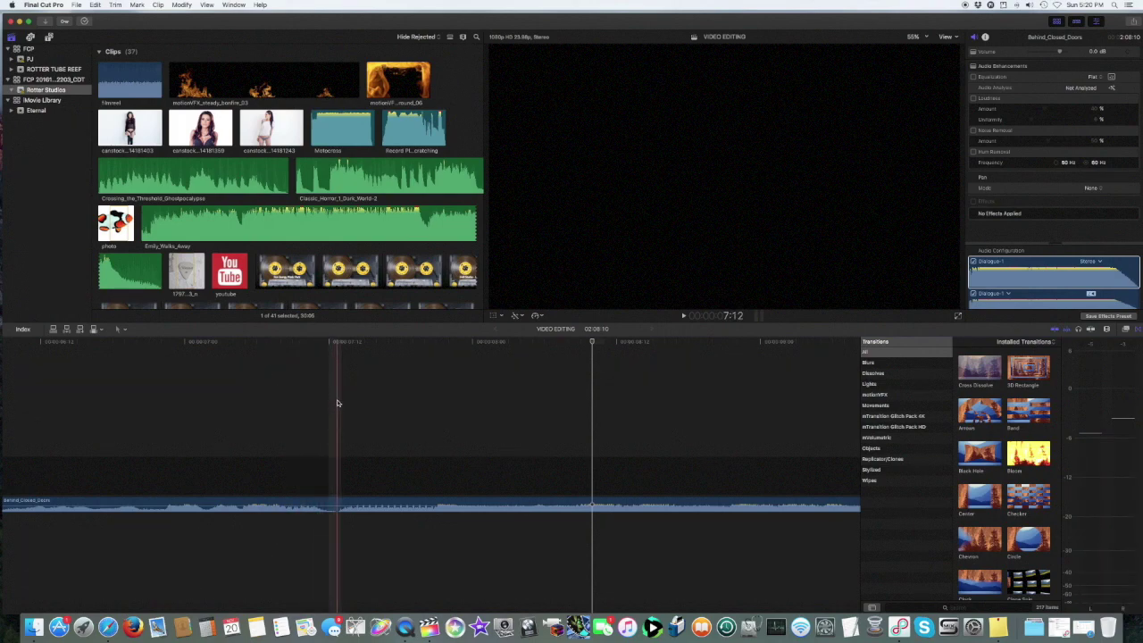
key(super+minus)
key(super+minus)
key(super+minus)
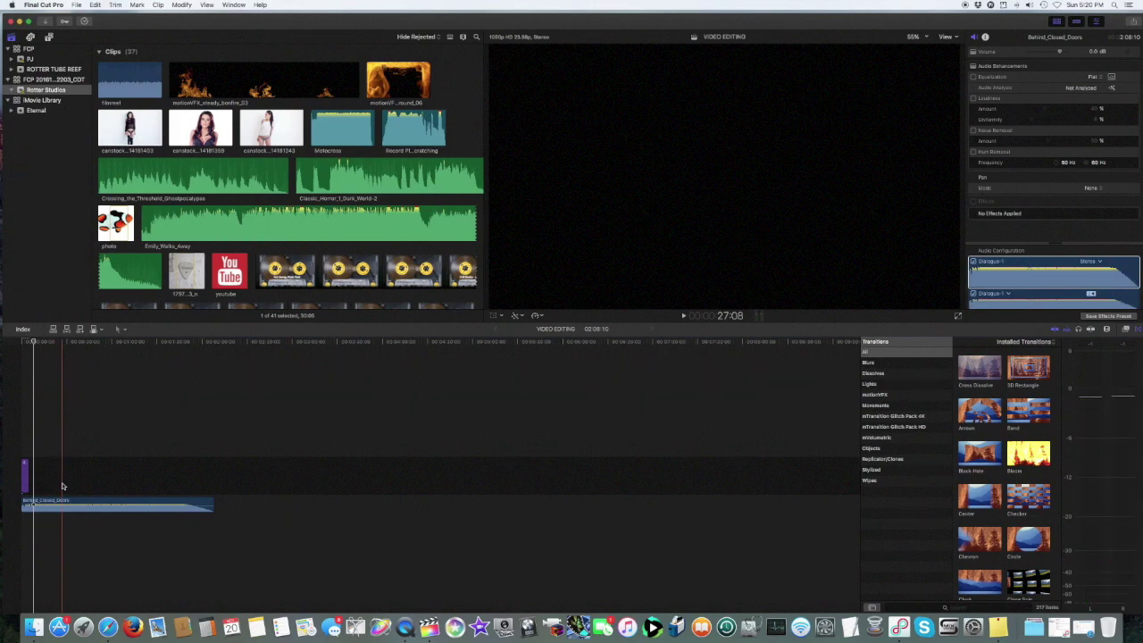
key(super+equal)
key(super+equal)
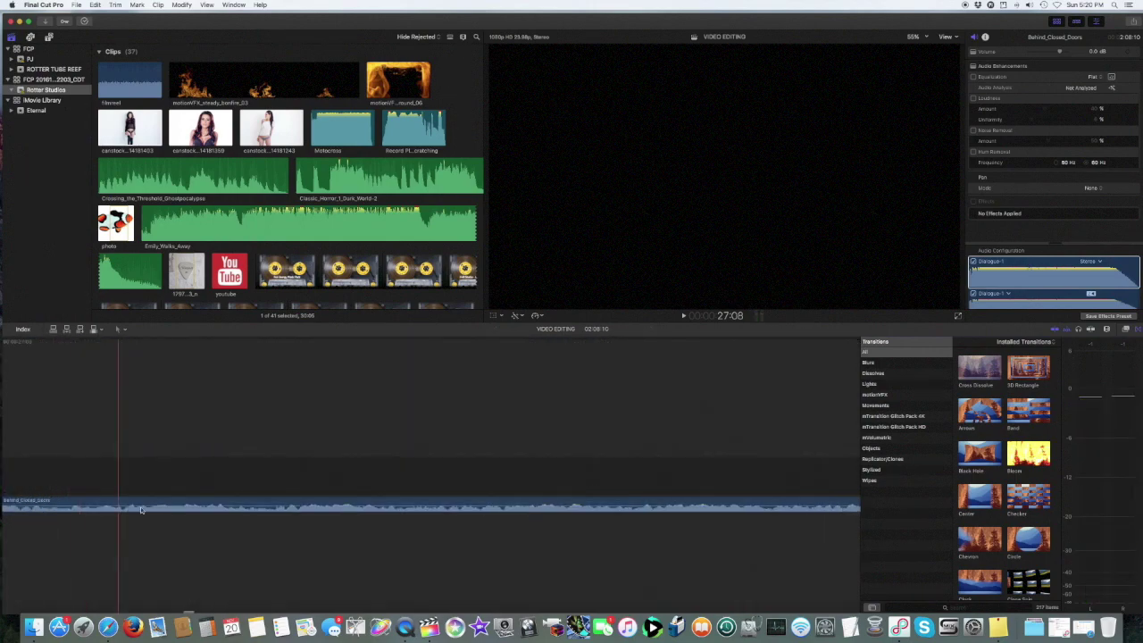
key(super+equal)
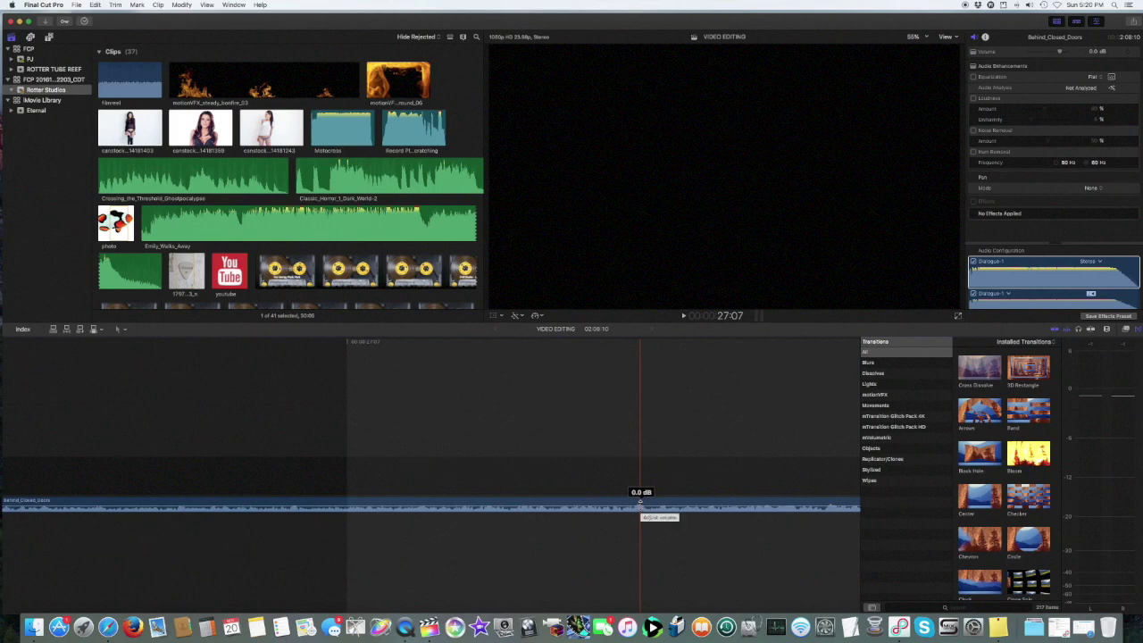
Step: Select the Behind_Closed_Doors music clip and try lowering its volume to -17.0 dB
click(640, 501)
drag(639, 502, 639, 501)
key(shift+z)
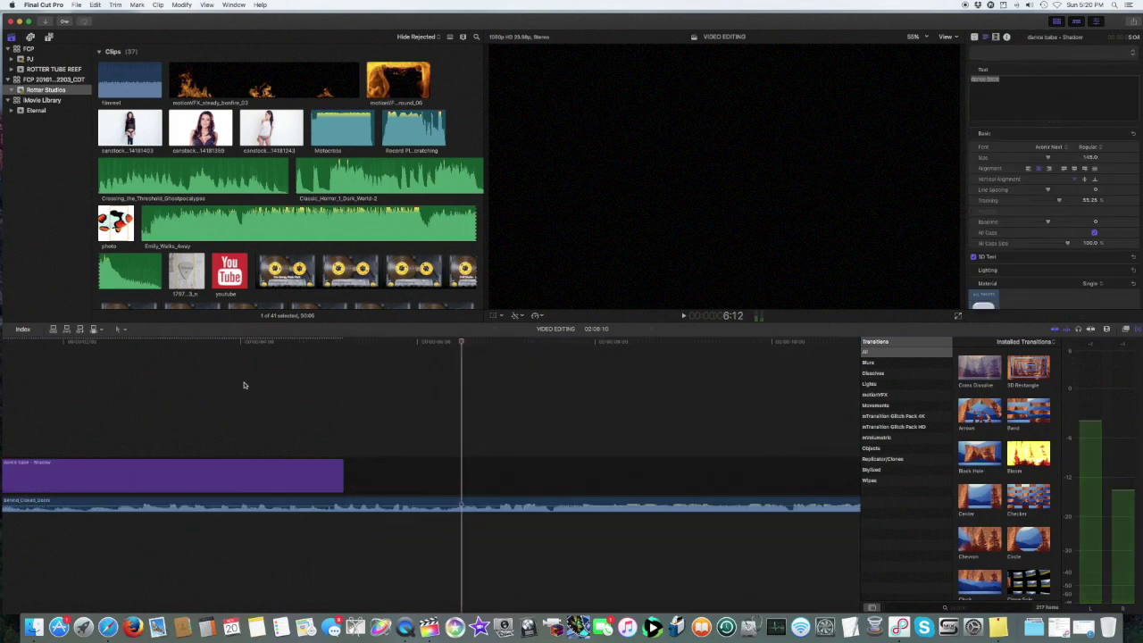
Step: Play from near the title's end, then park the playhead at about 5 seconds
click(338, 346)
key(space)
key(space)
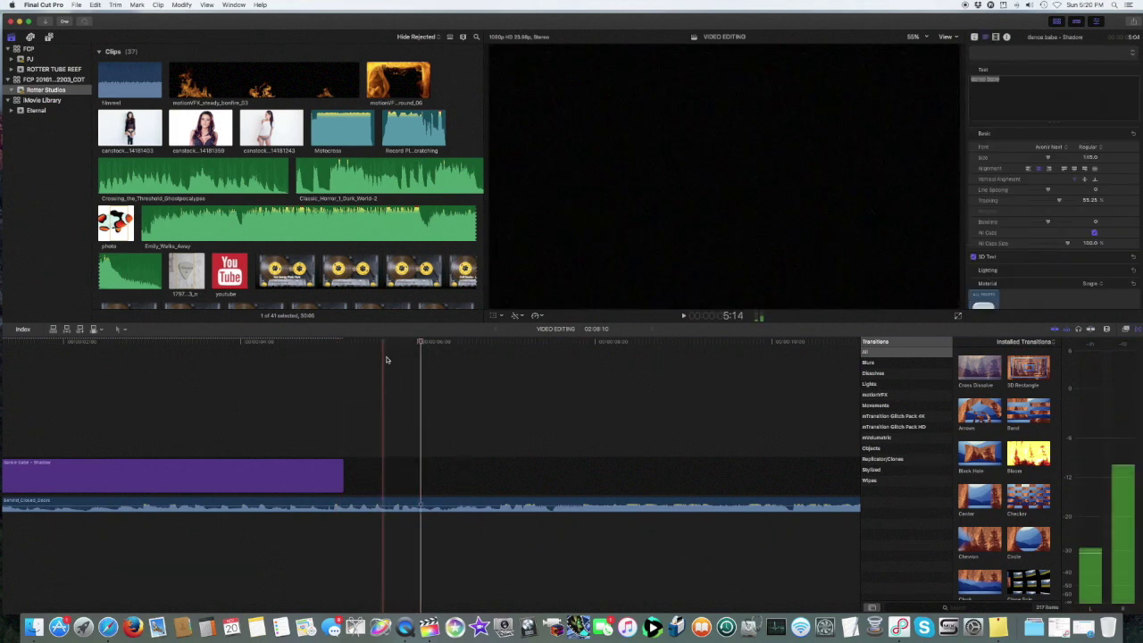
click(392, 345)
key(space)
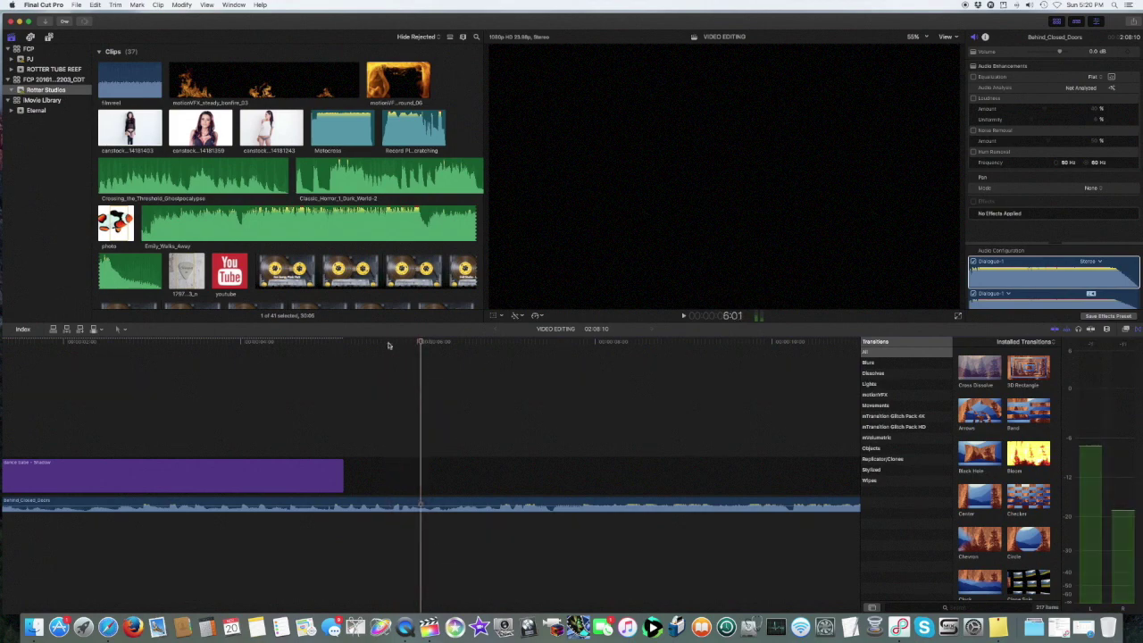
click(387, 345)
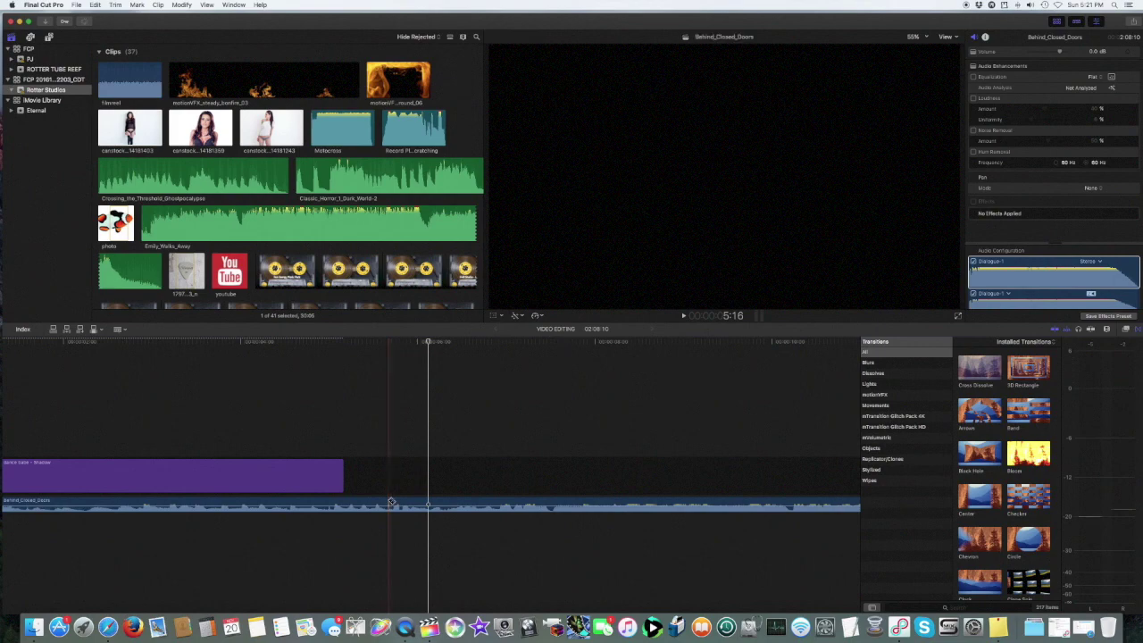
Step: Split the Behind_Closed_Doors music clip at two beats
click(506, 410)
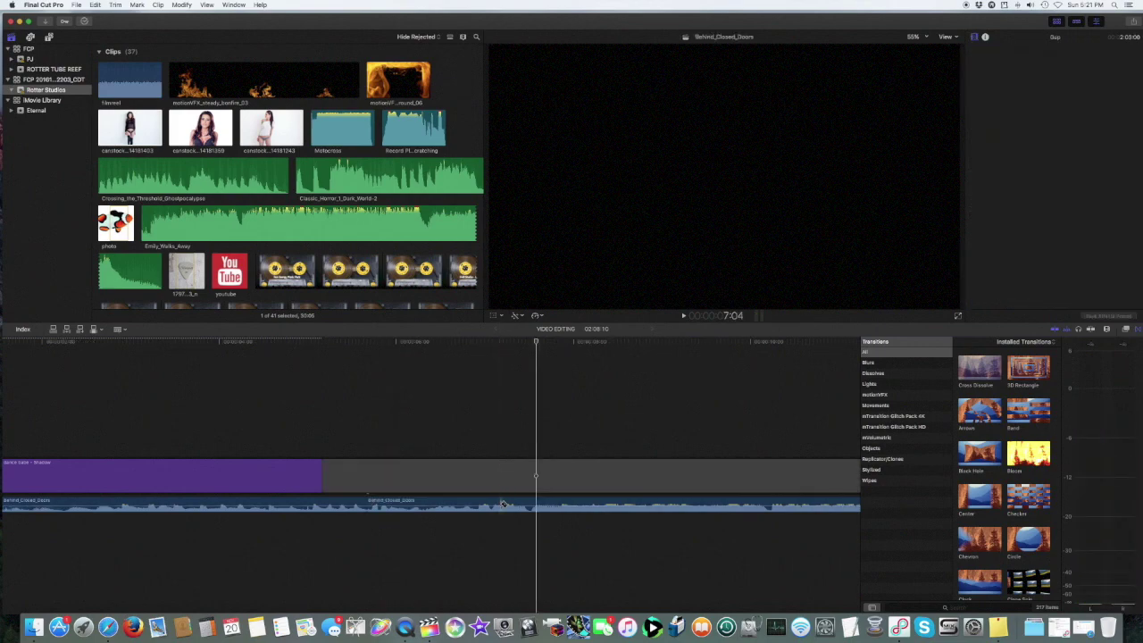
scroll(411, 495, right, 5)
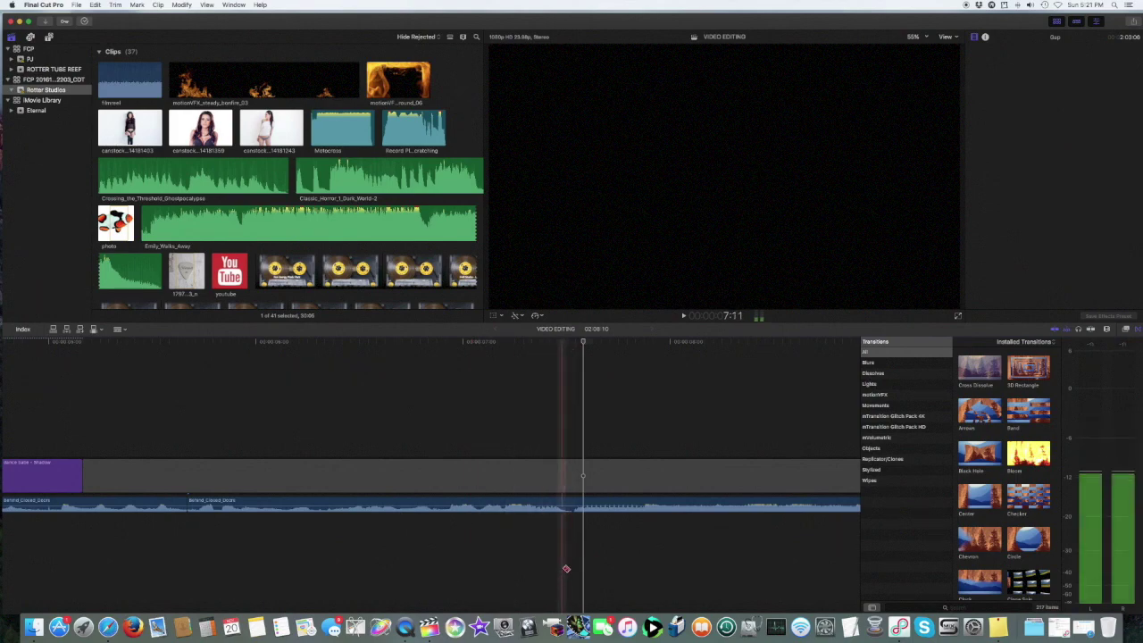
key(Right)
key(Right)
key(Right)
key(Right)
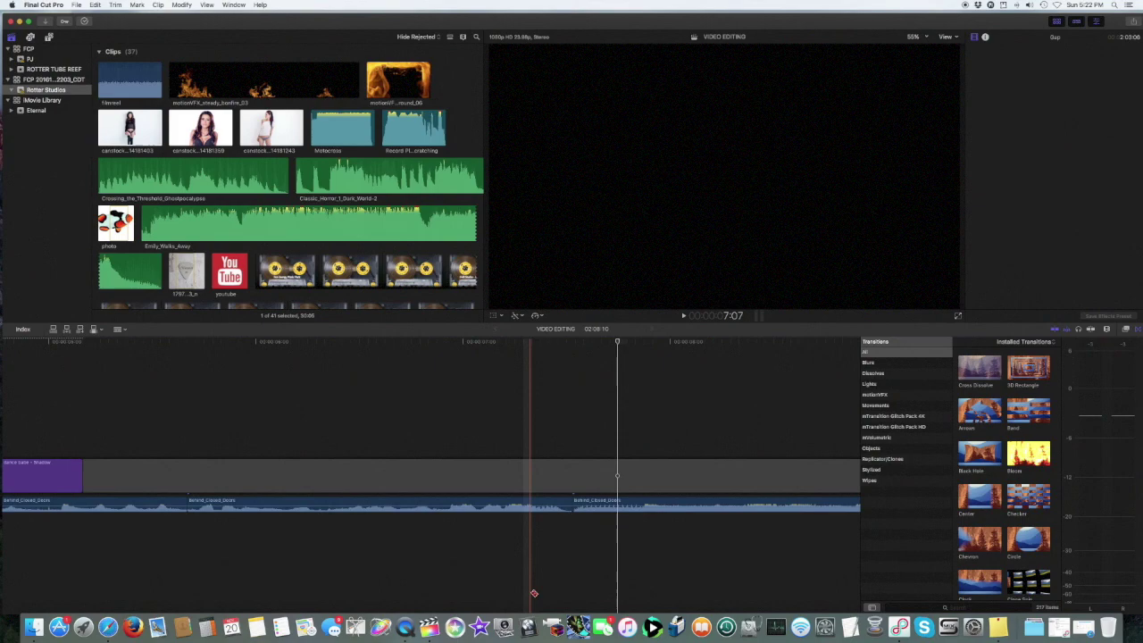
Step: Delete the middle music piece, leaving a gap, and play back to hear it
click(442, 501)
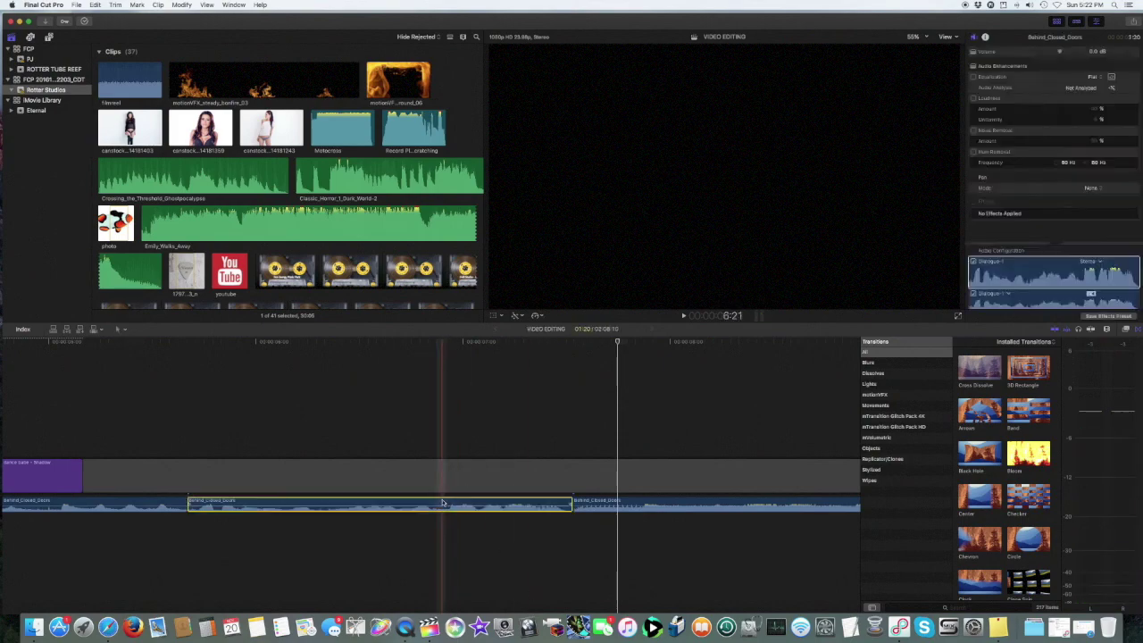
key(Delete)
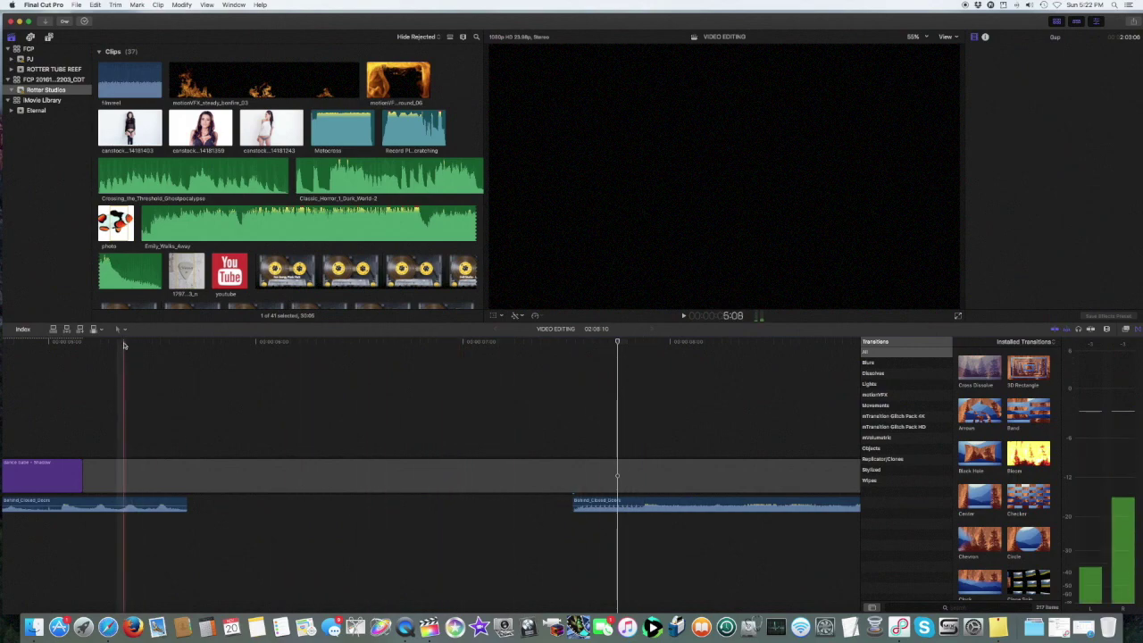
key(space)
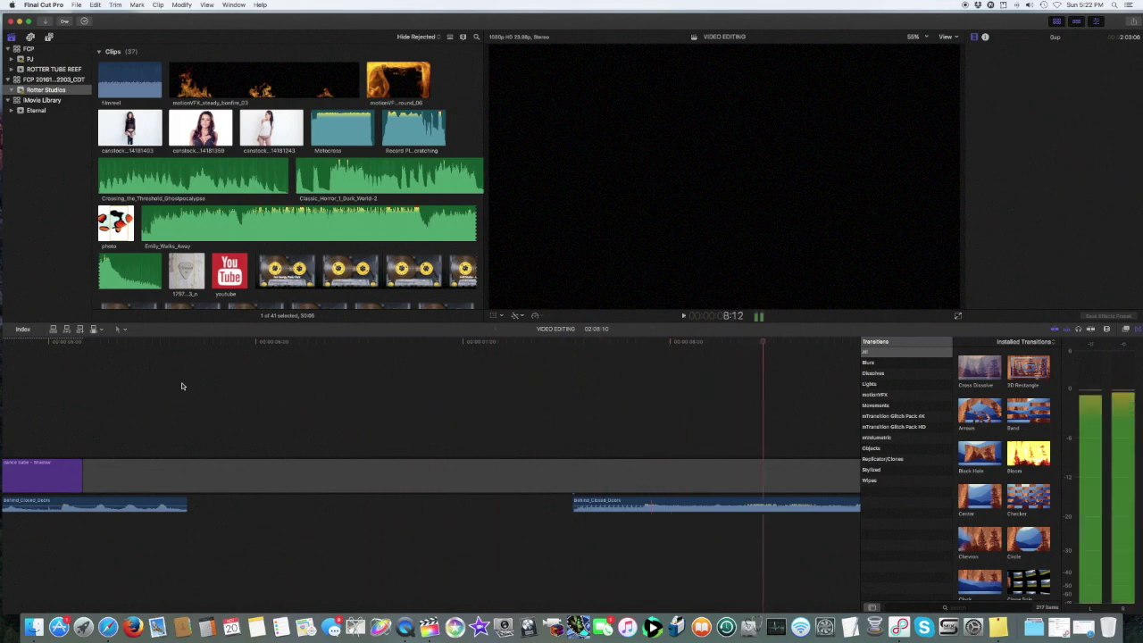
key(space)
Step: Slide the last music piece left to meet the first piece's end and play the join
scroll(491, 384, right, 5)
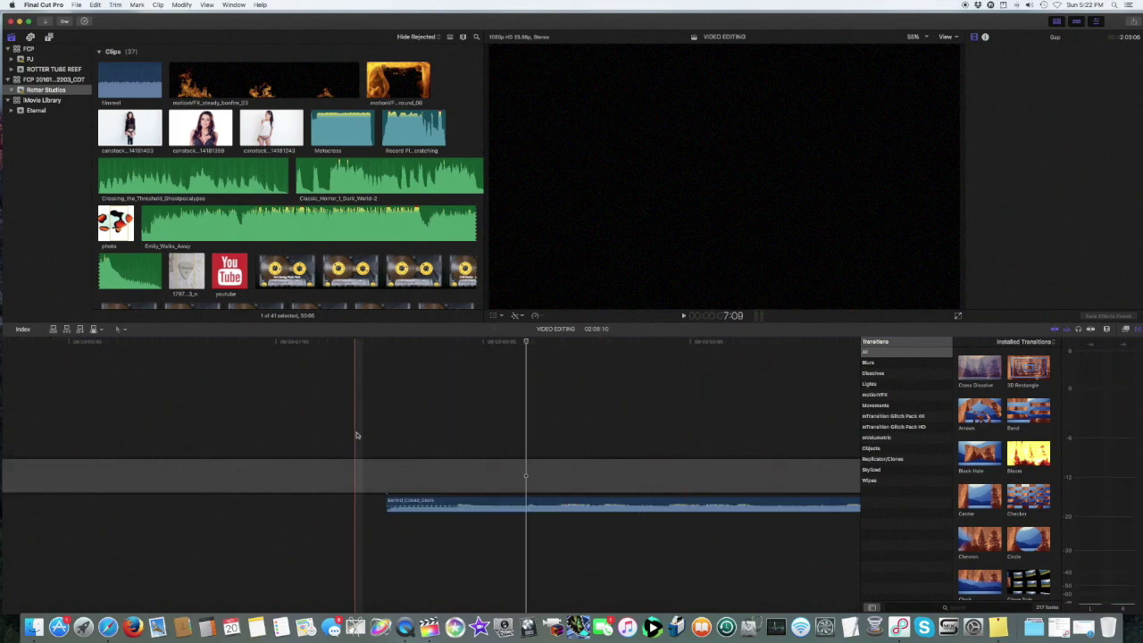
drag(504, 498, 197, 500)
scroll(197, 500, left, 10)
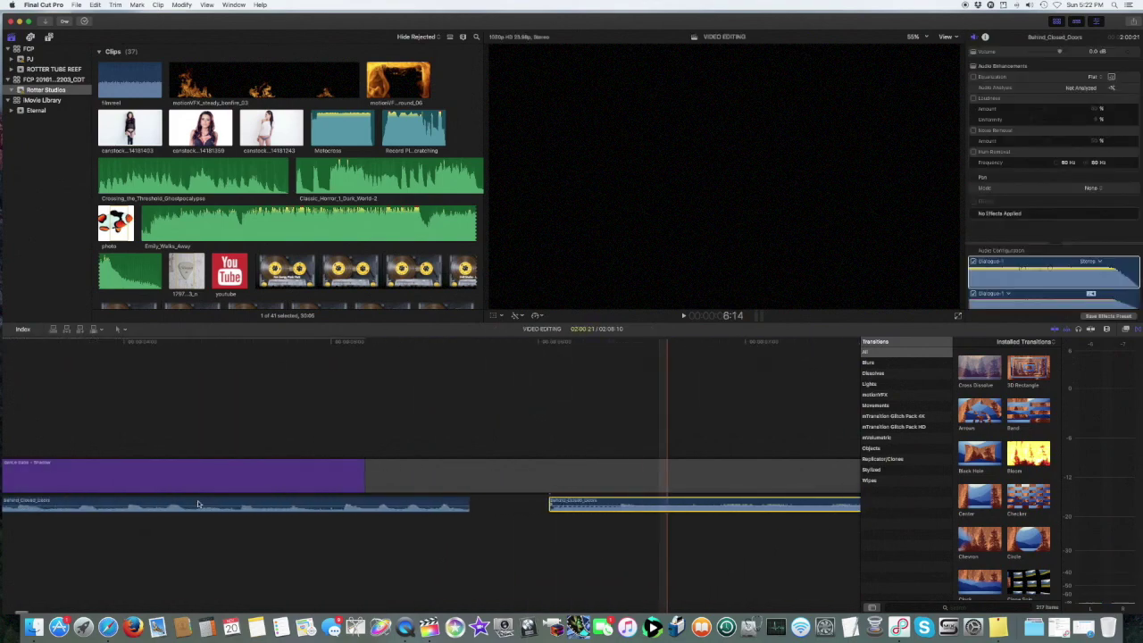
drag(588, 502, 507, 504)
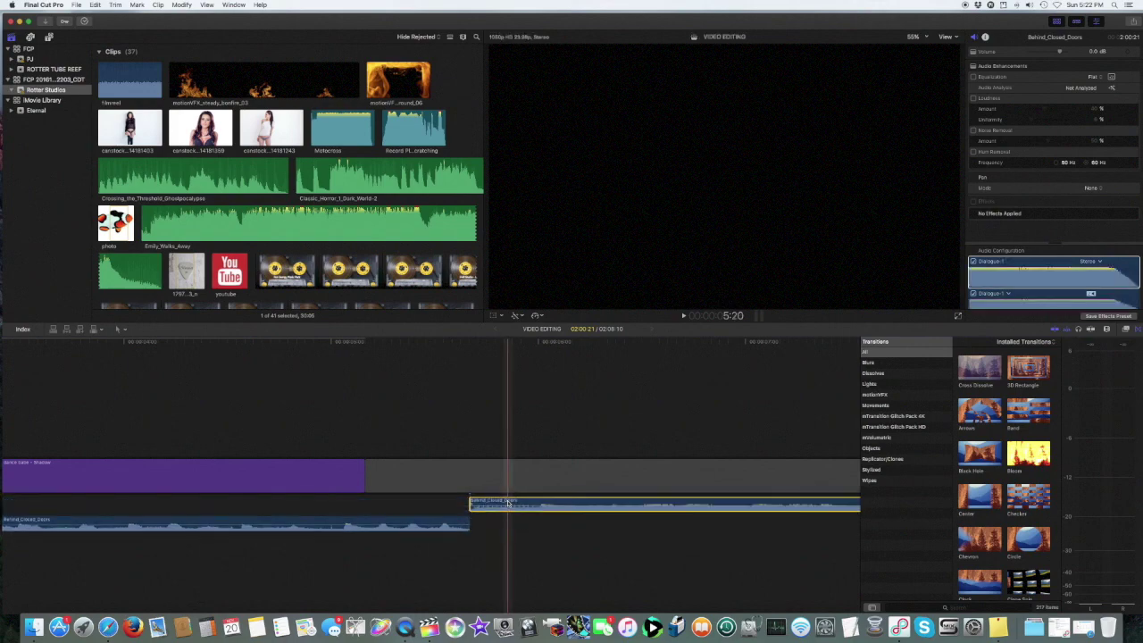
key(space)
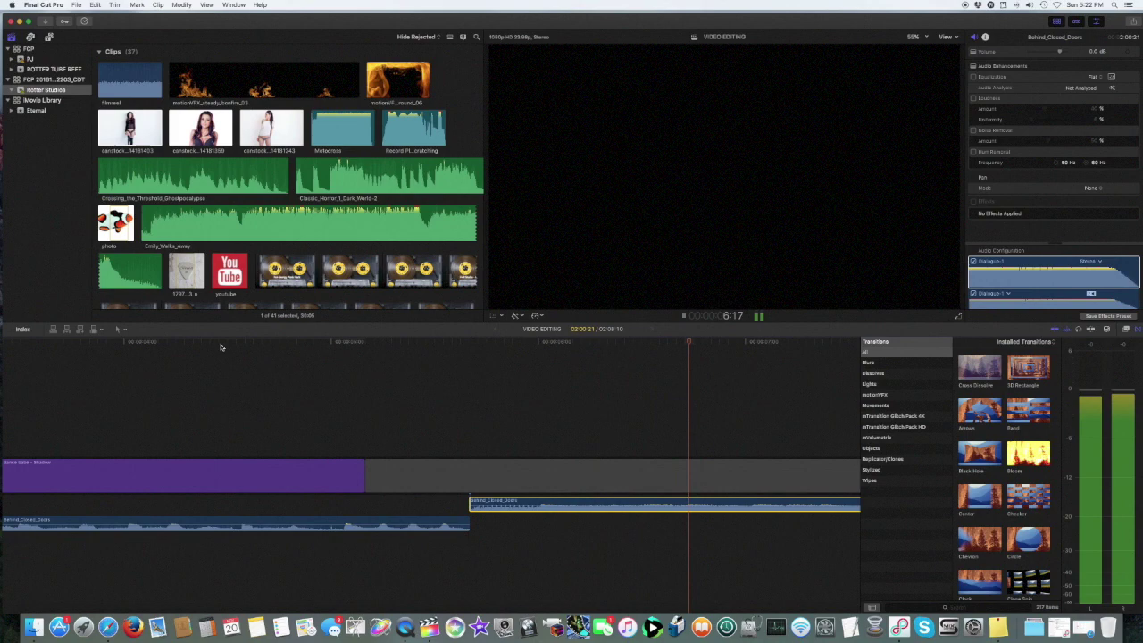
key(space)
Step: Zoom the timeline out and replay the music join from the DANCE BABE title several times
key(super+minus)
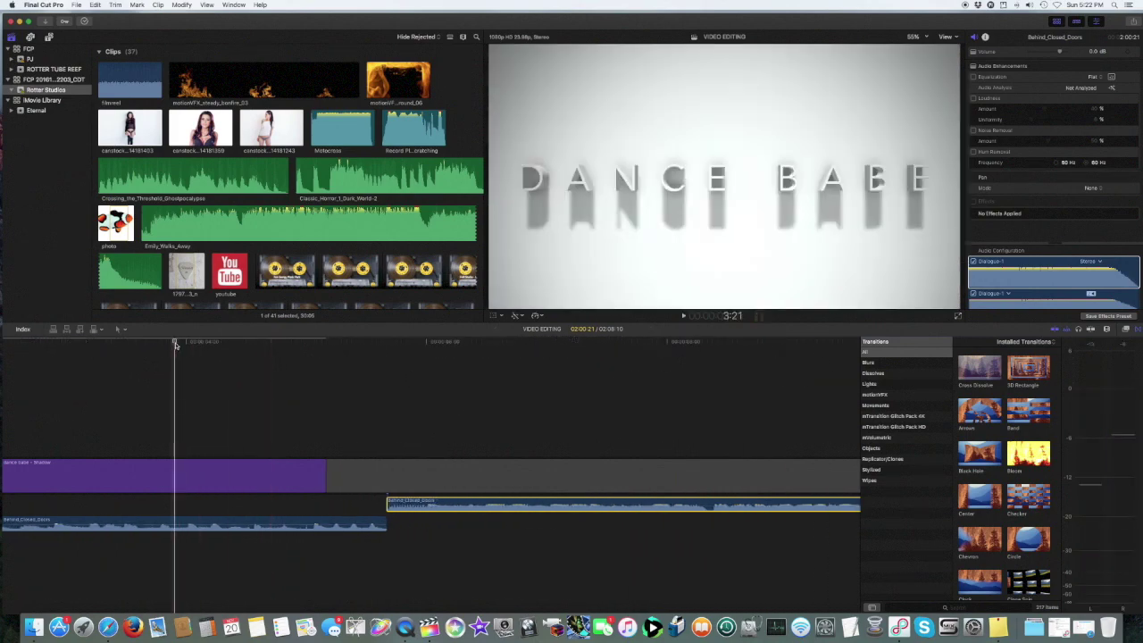
key(space)
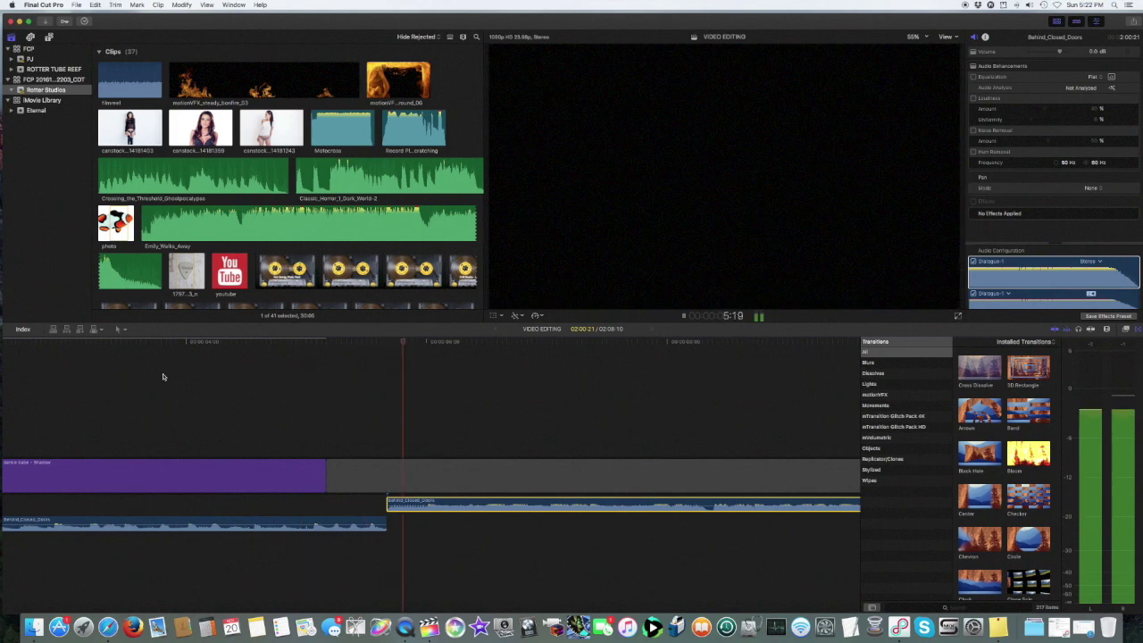
key(space)
key(super+minus)
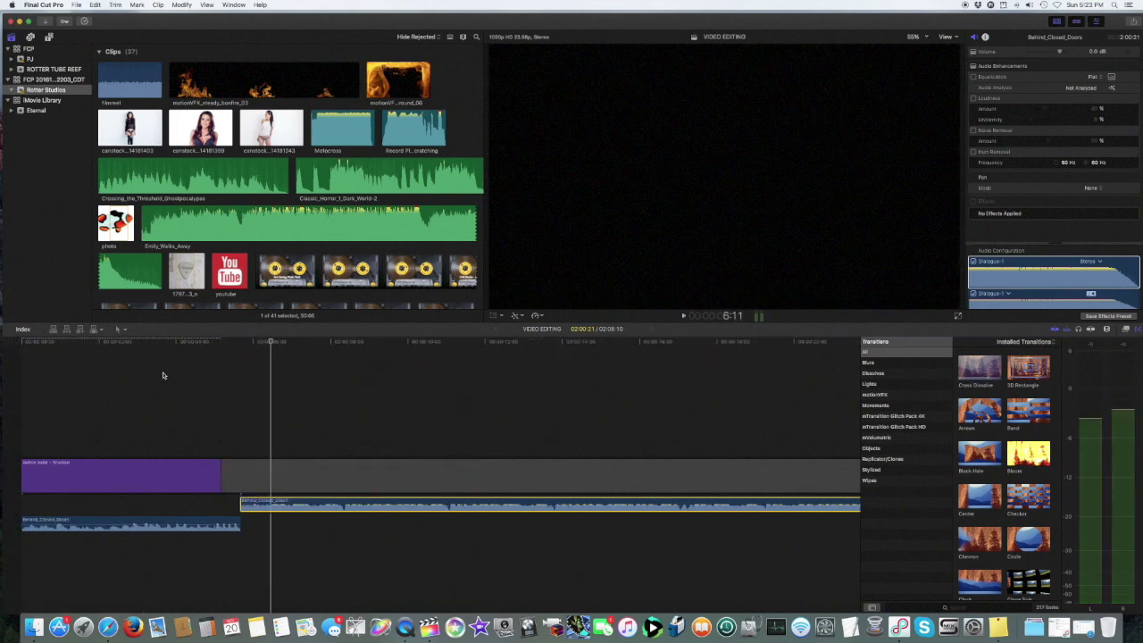
key(space)
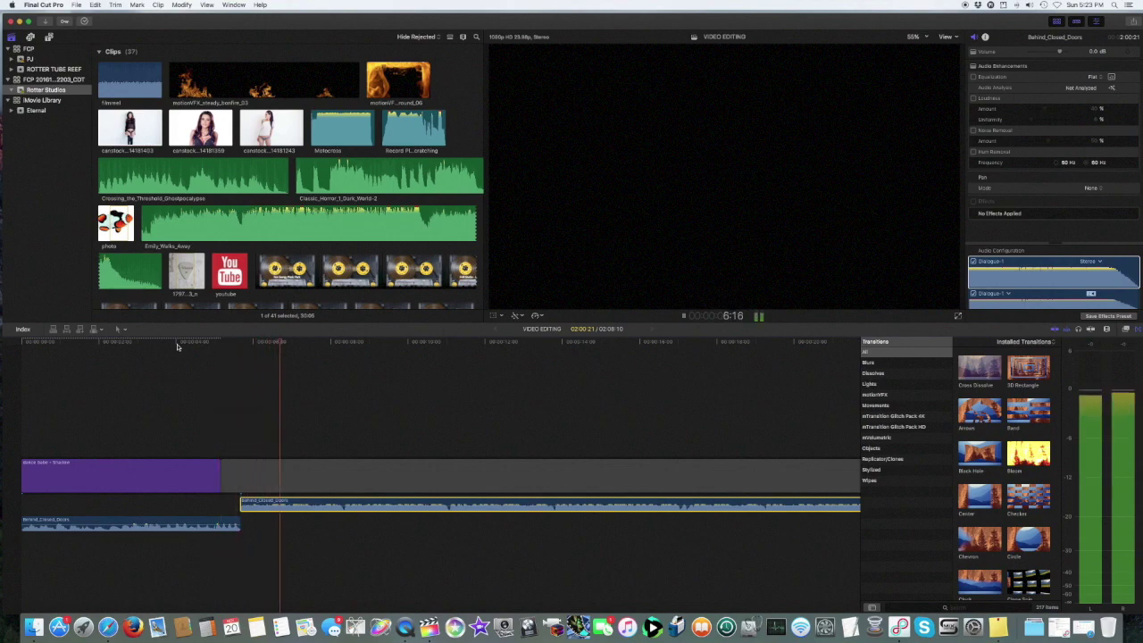
key(space)
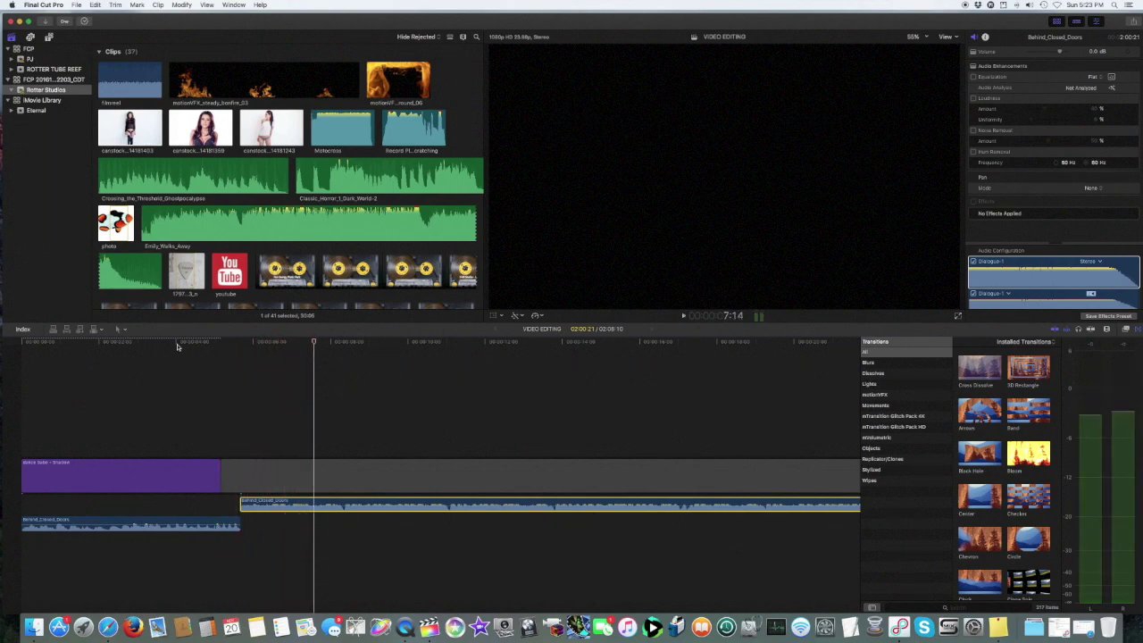
key(space)
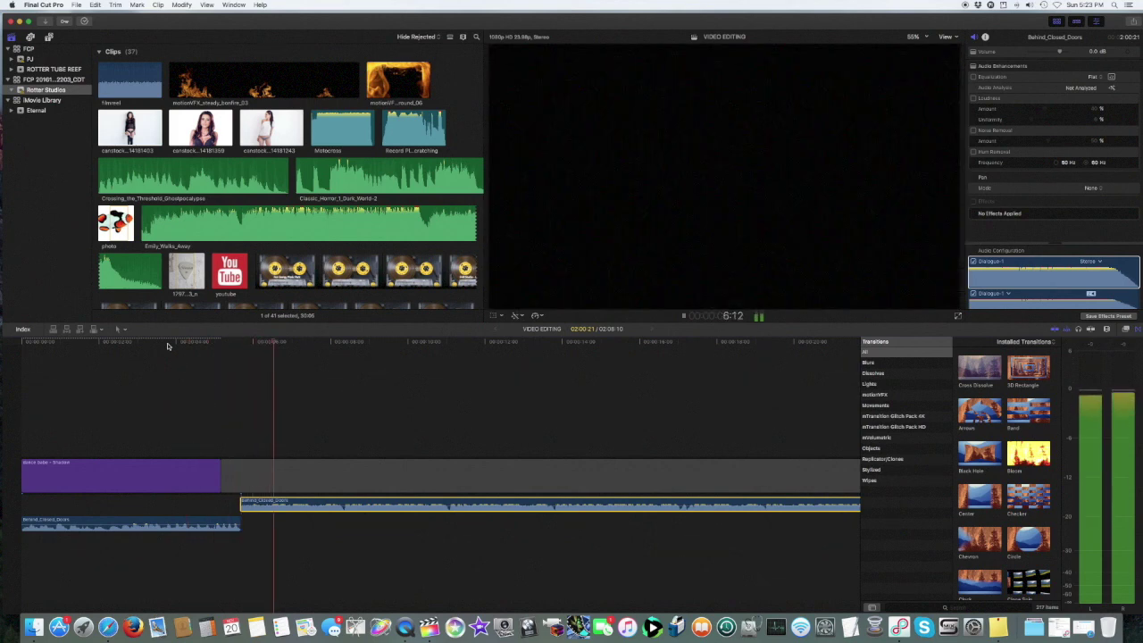
key(space)
key(space)
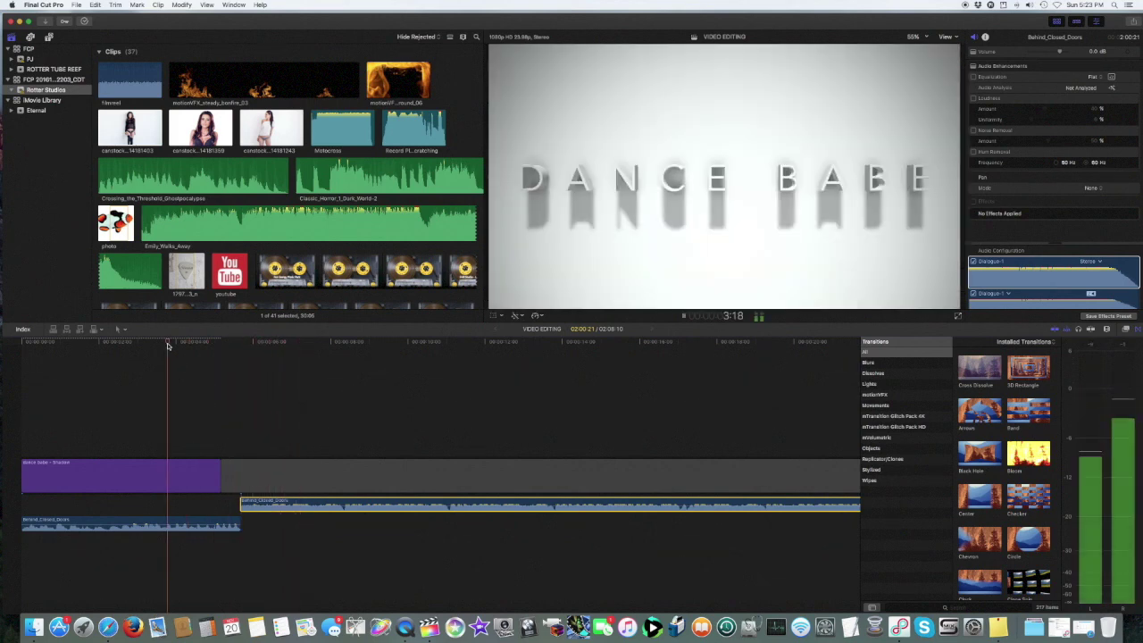
key(space)
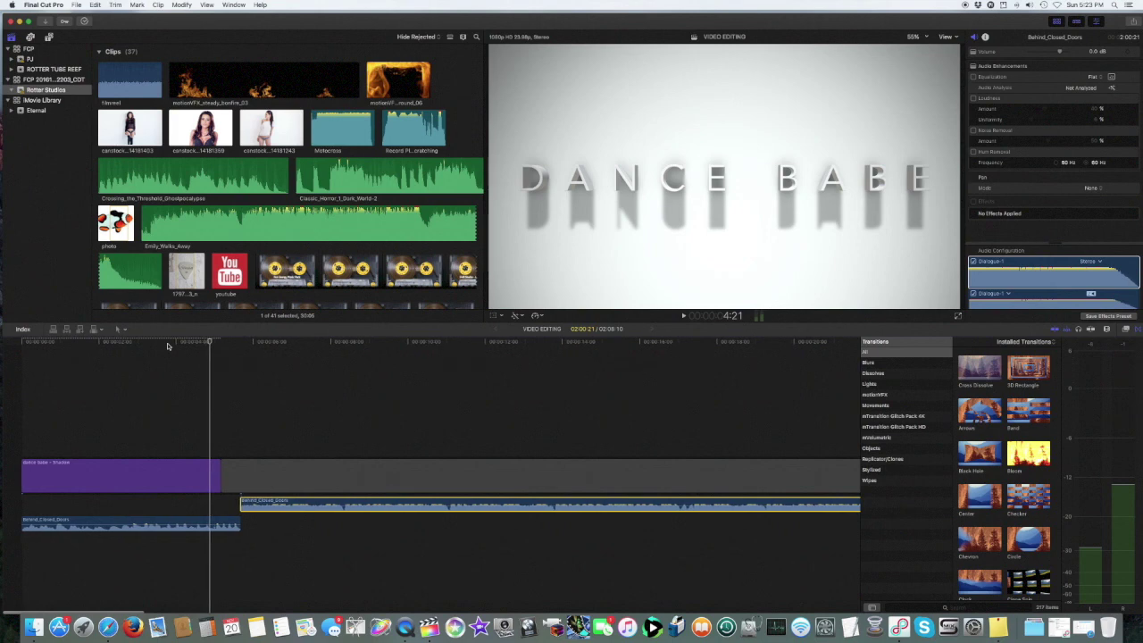
click(167, 347)
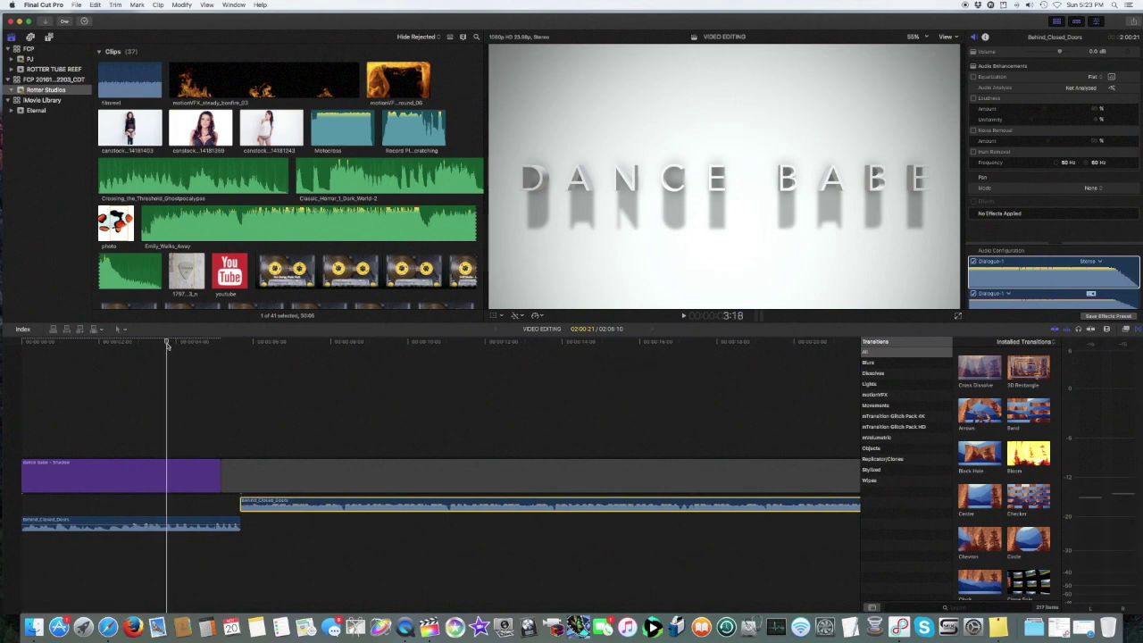
key(space)
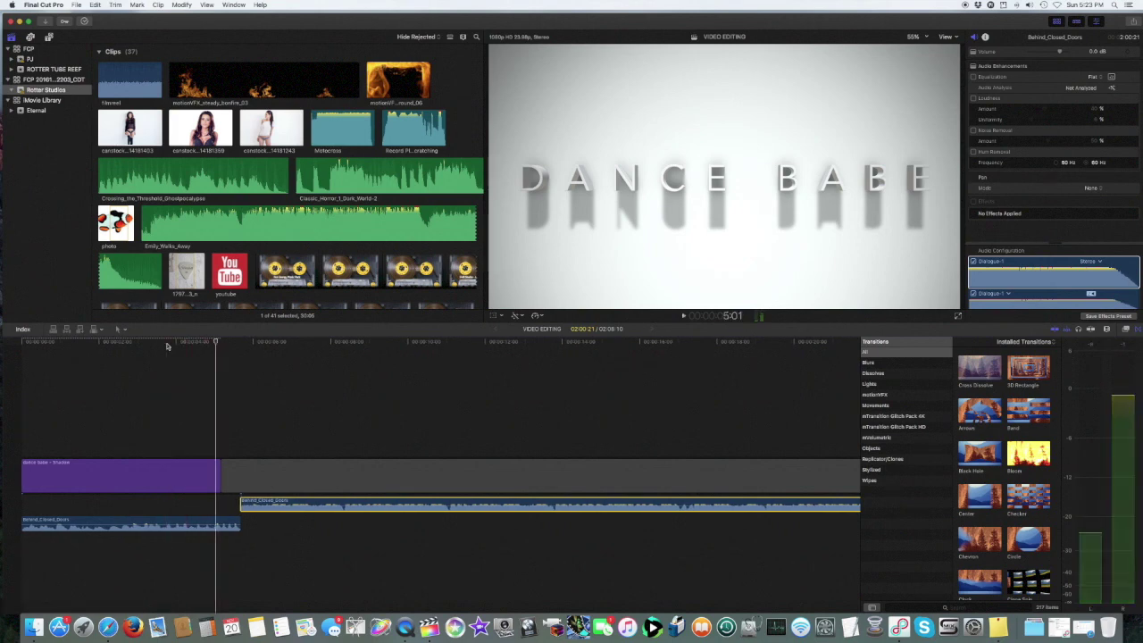
click(166, 346)
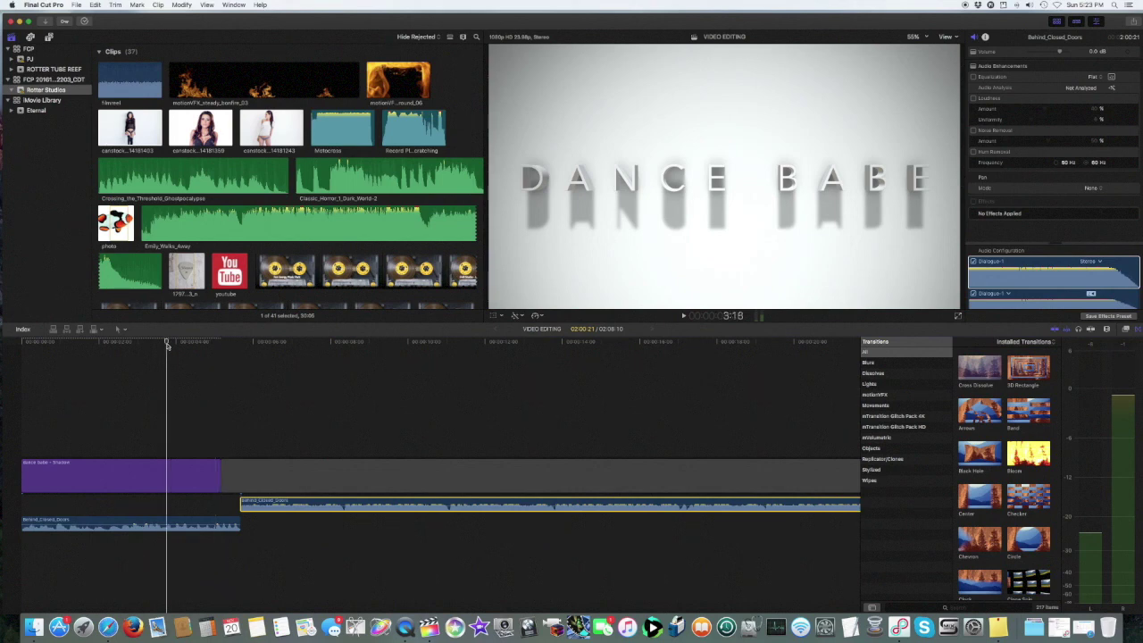
key(space)
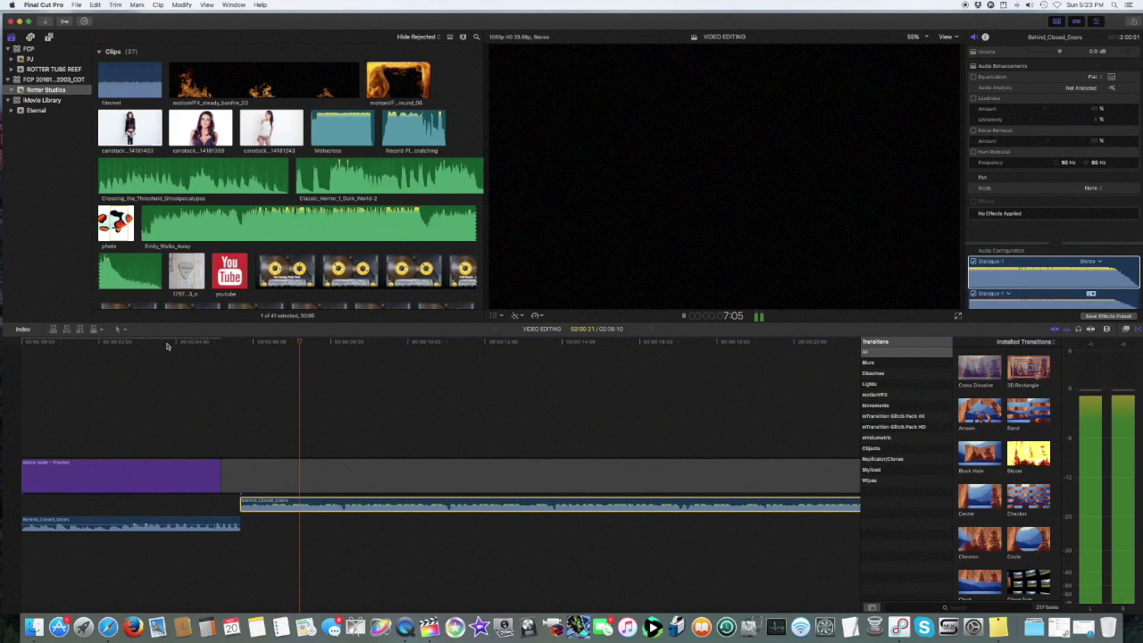
key(space)
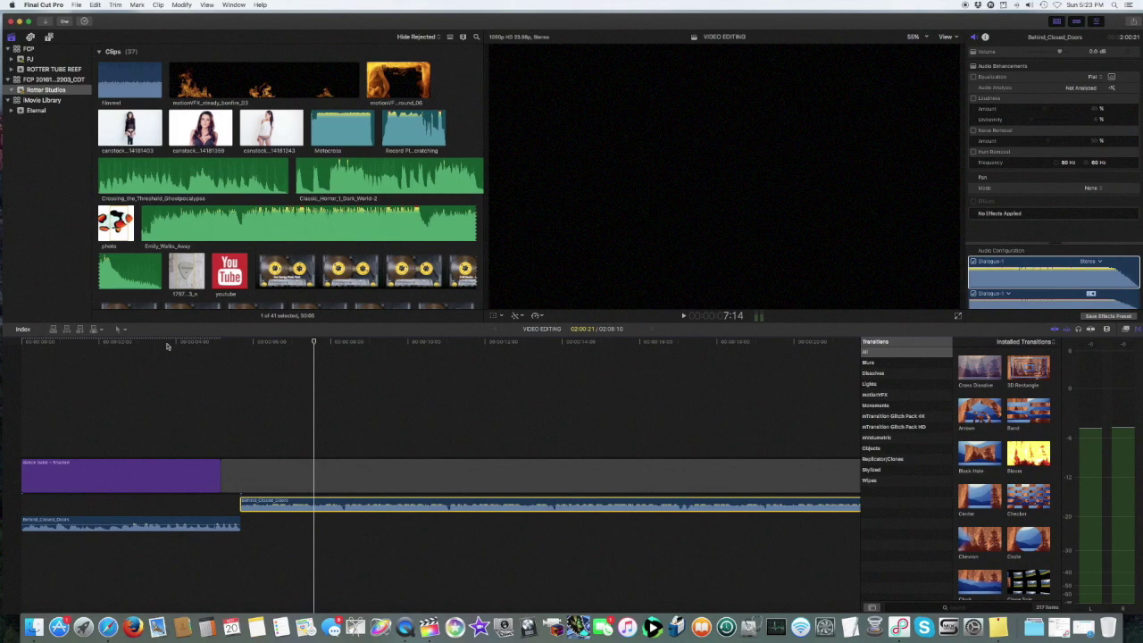
click(166, 344)
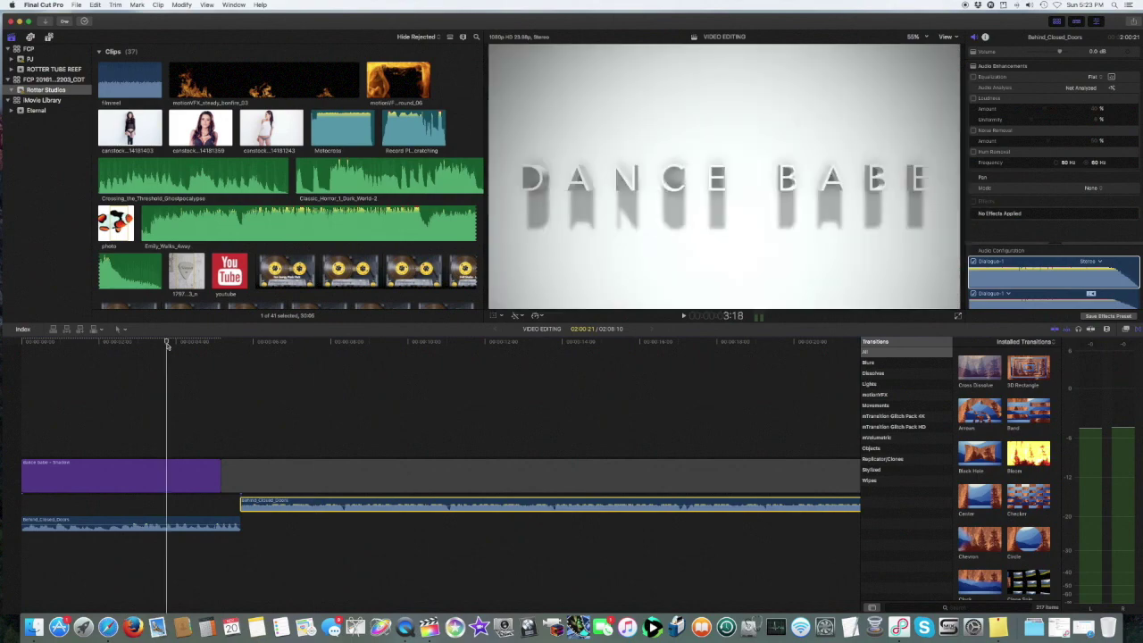
key(space)
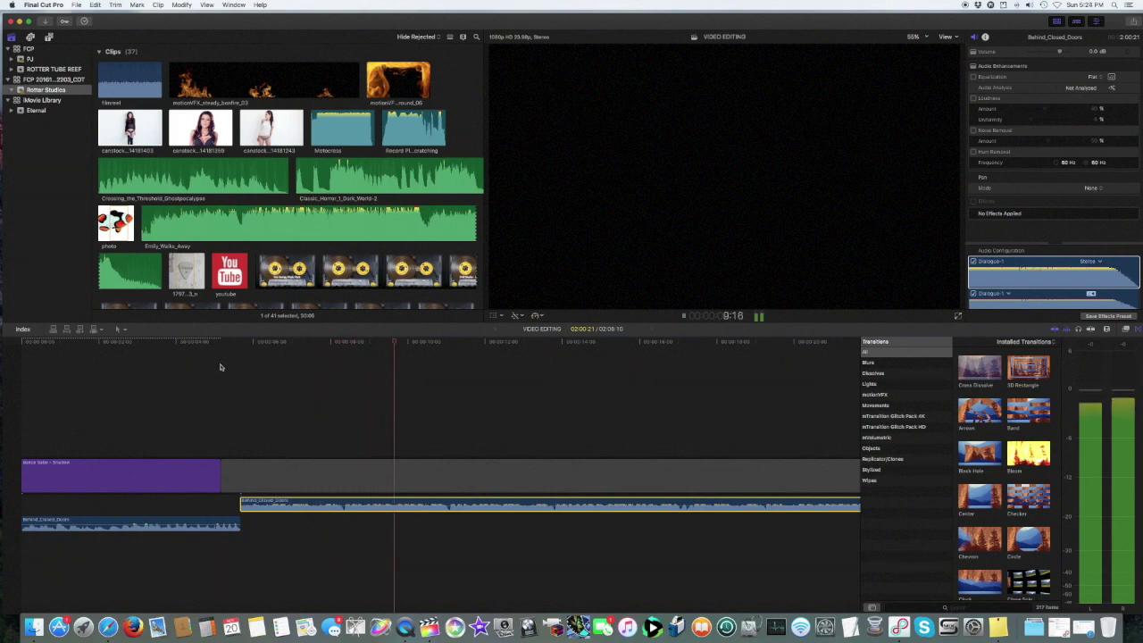
Step: Delete the short leftover audio clip from the timeline
click(353, 473)
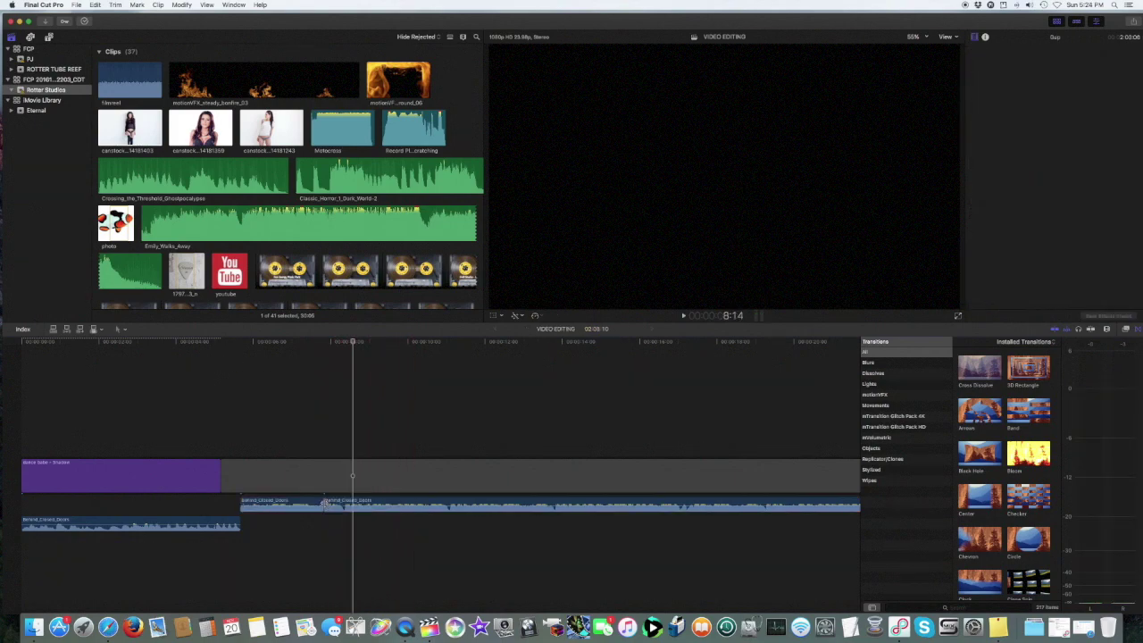
click(310, 502)
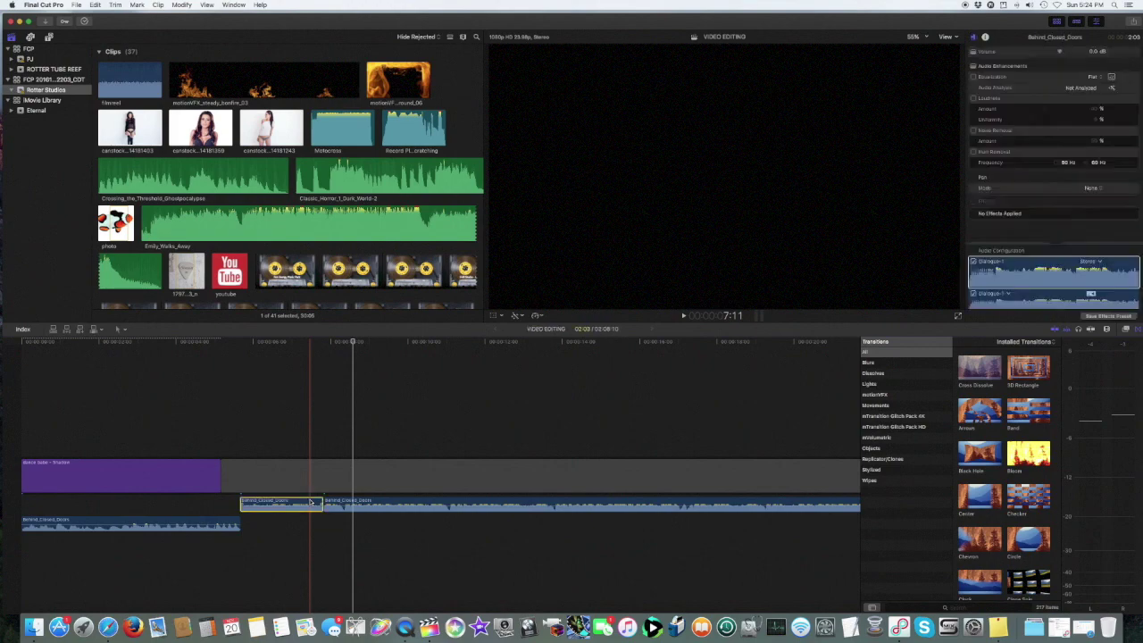
key(Delete)
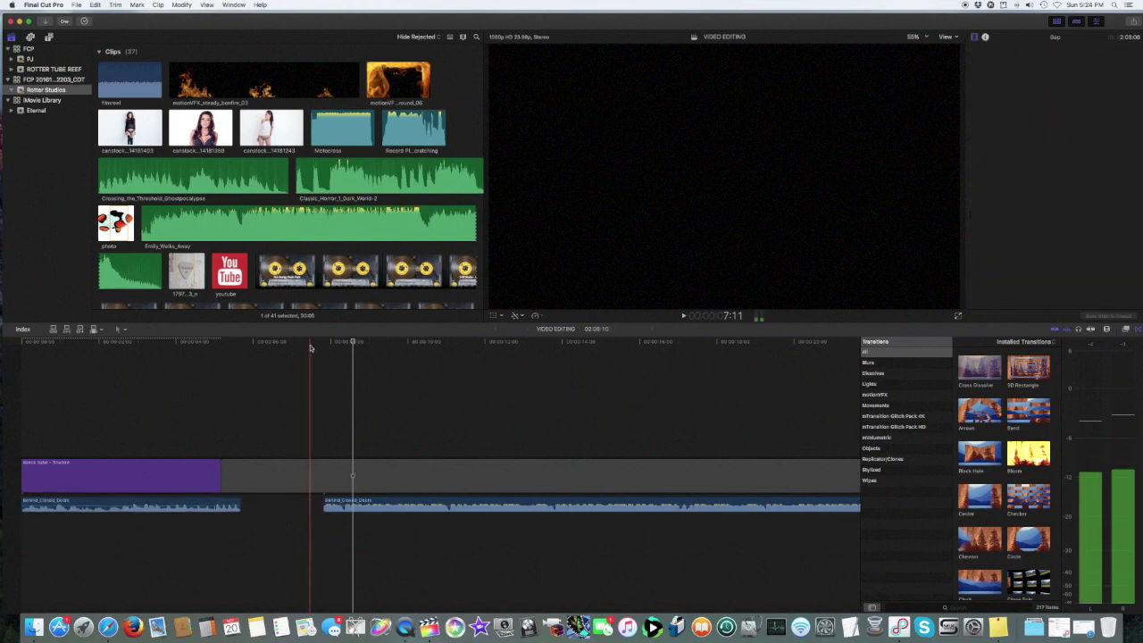
Step: Play the edit from just before the music gap, then select the second music clip and zoom to fit
click(311, 342)
key(space)
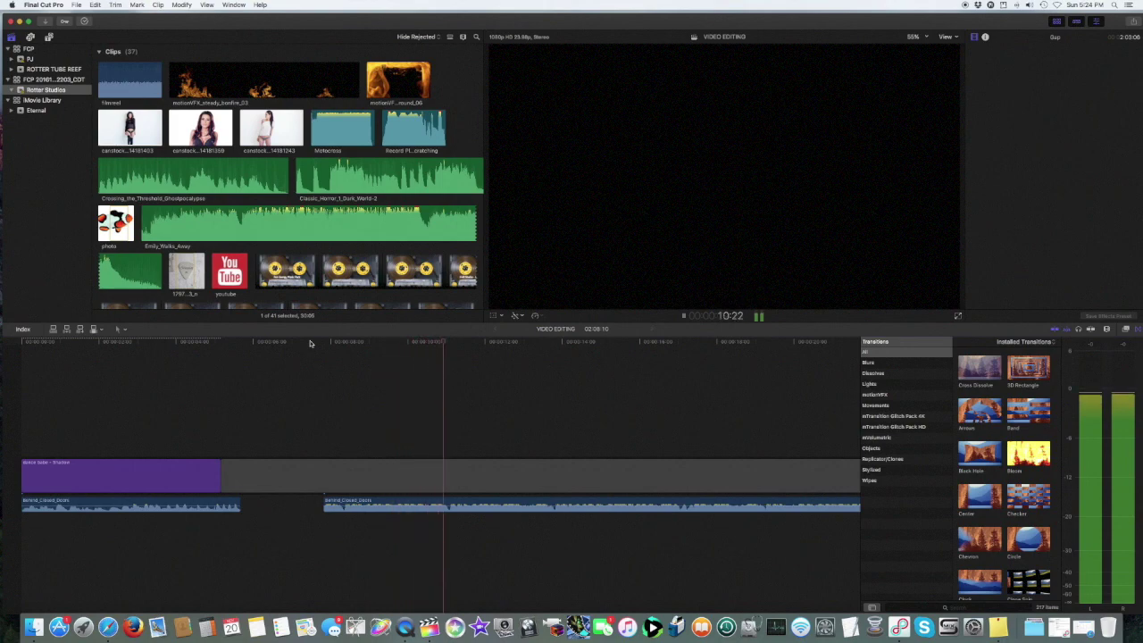
key(space)
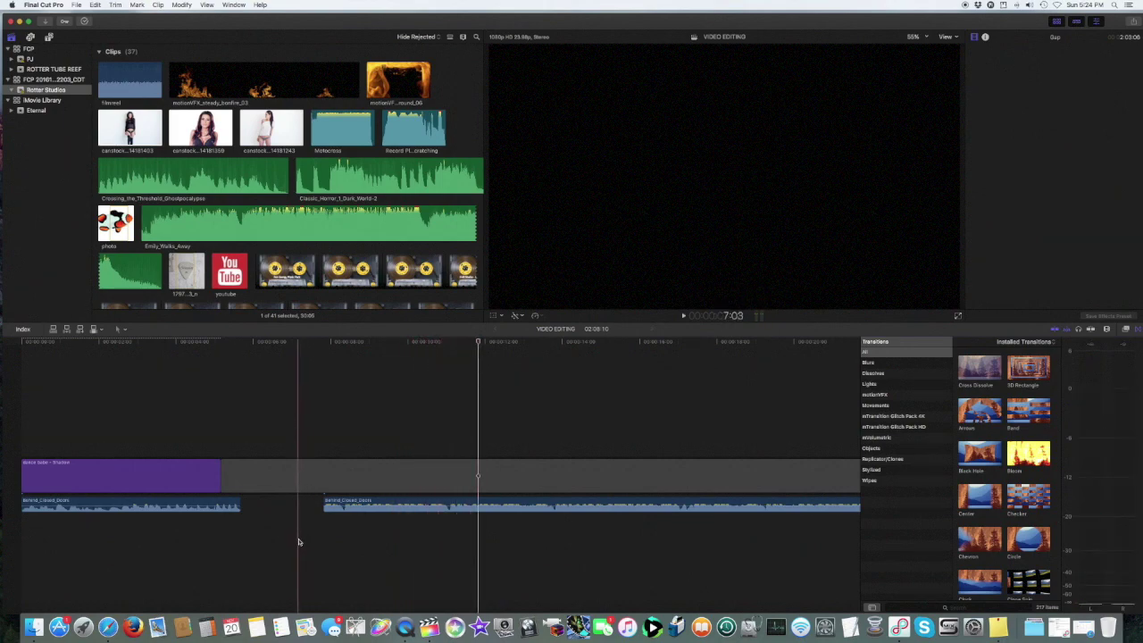
scroll(299, 541, up, 5)
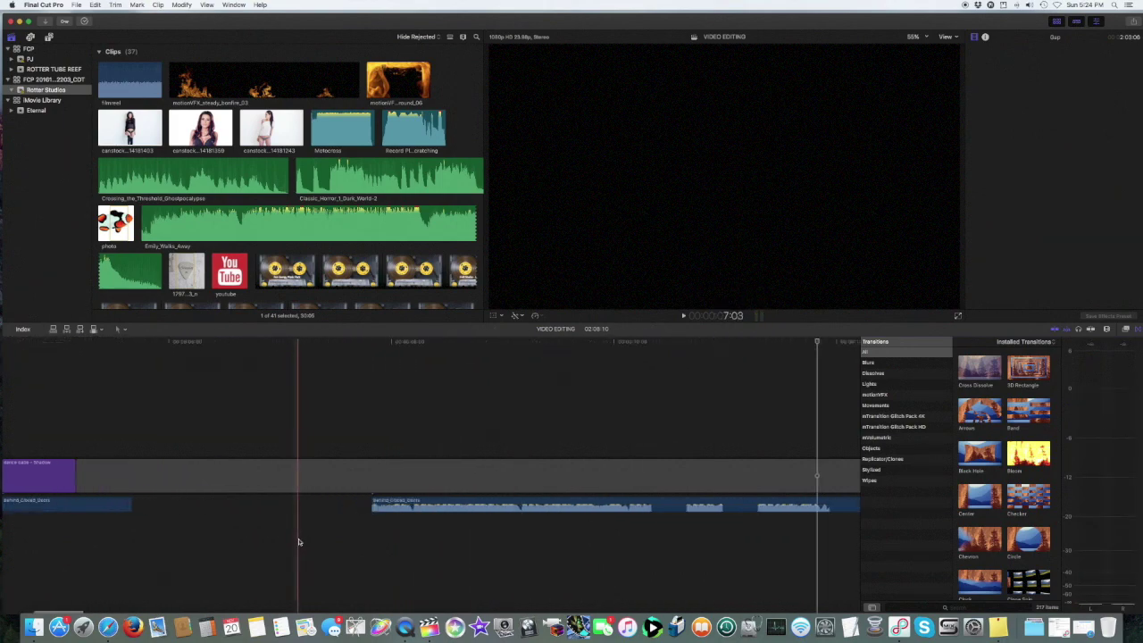
click(475, 497)
key(shift+z)
Step: Replay the title section to hear the music join
key(space)
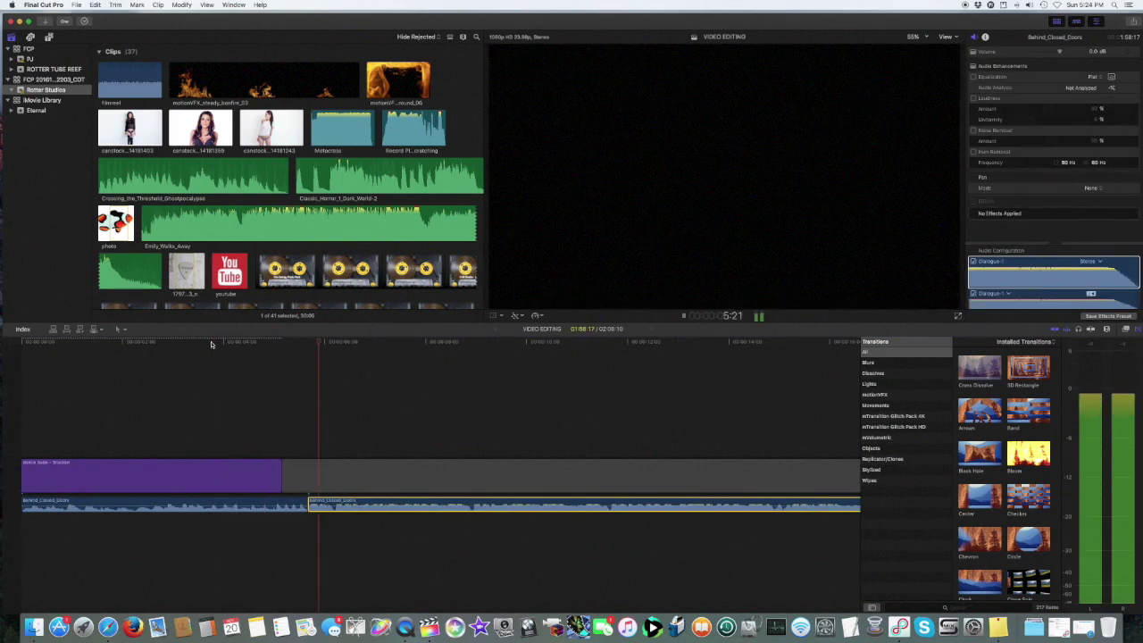
click(212, 343)
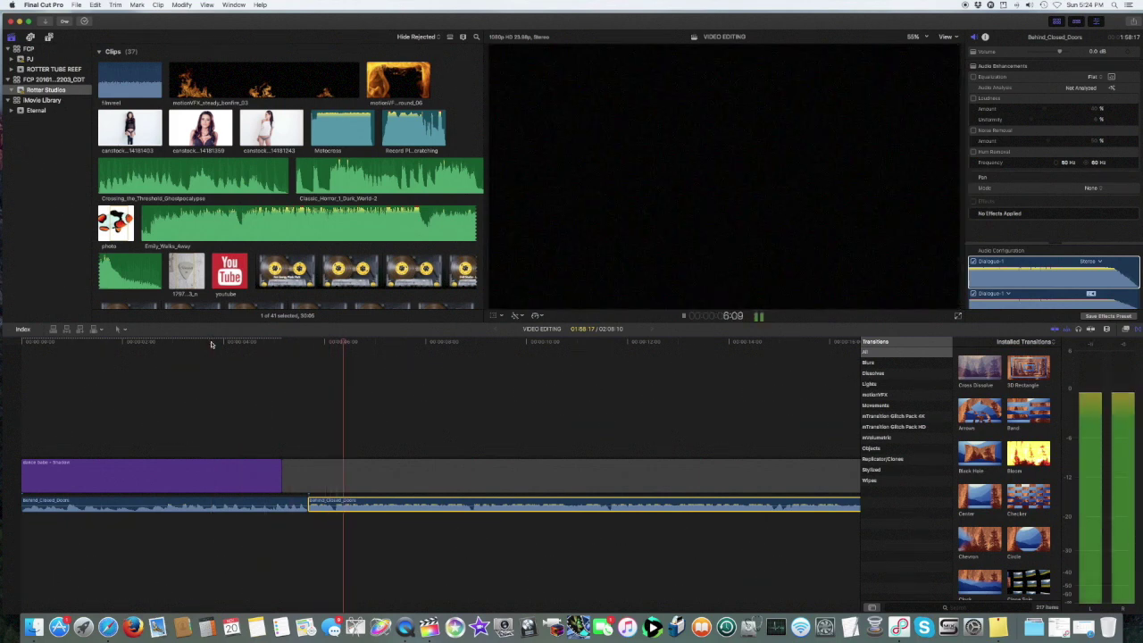
key(space)
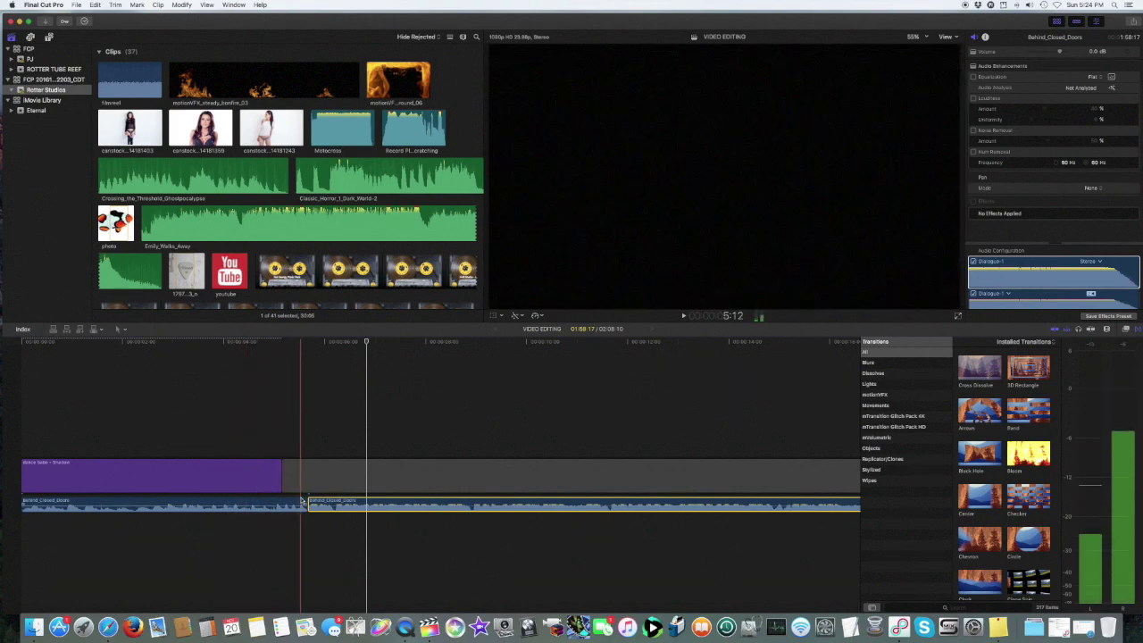
Step: Trim the first music clip's end shorter, slide the second clip left toward it, and preview
drag(306, 502, 275, 502)
key(space)
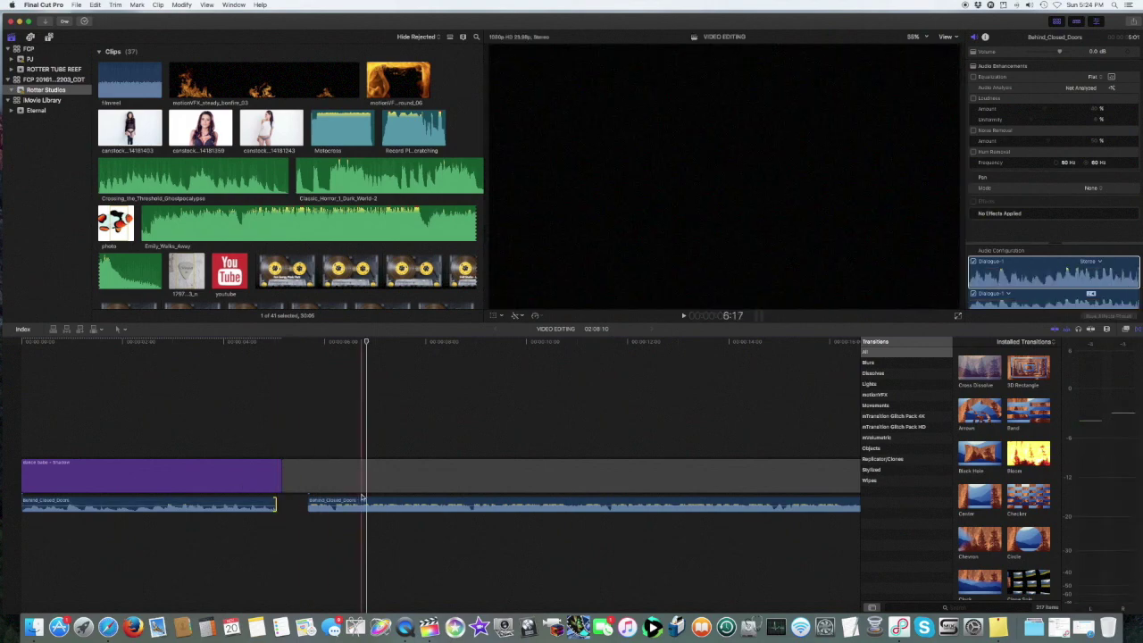
drag(375, 501, 357, 502)
key(space)
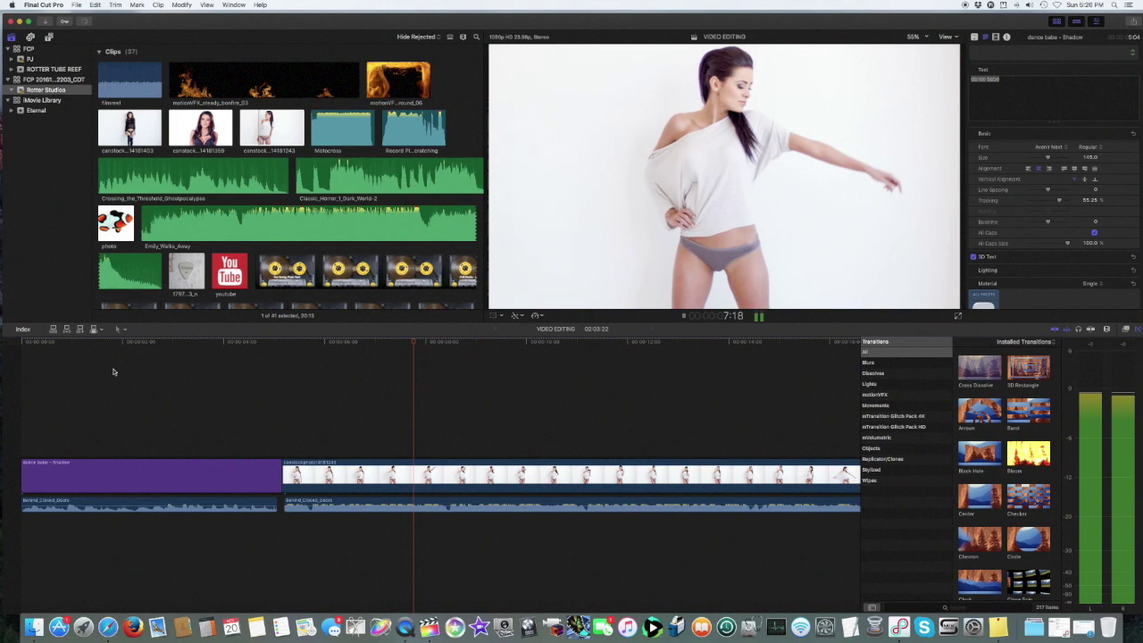
key(space)
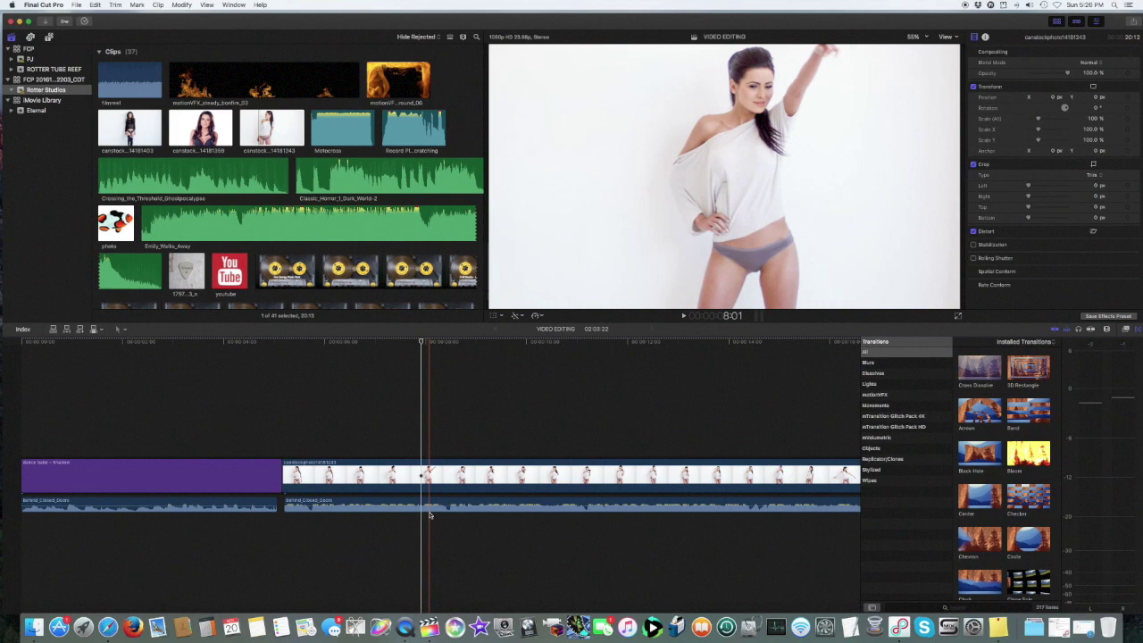
click(256, 368)
key(space)
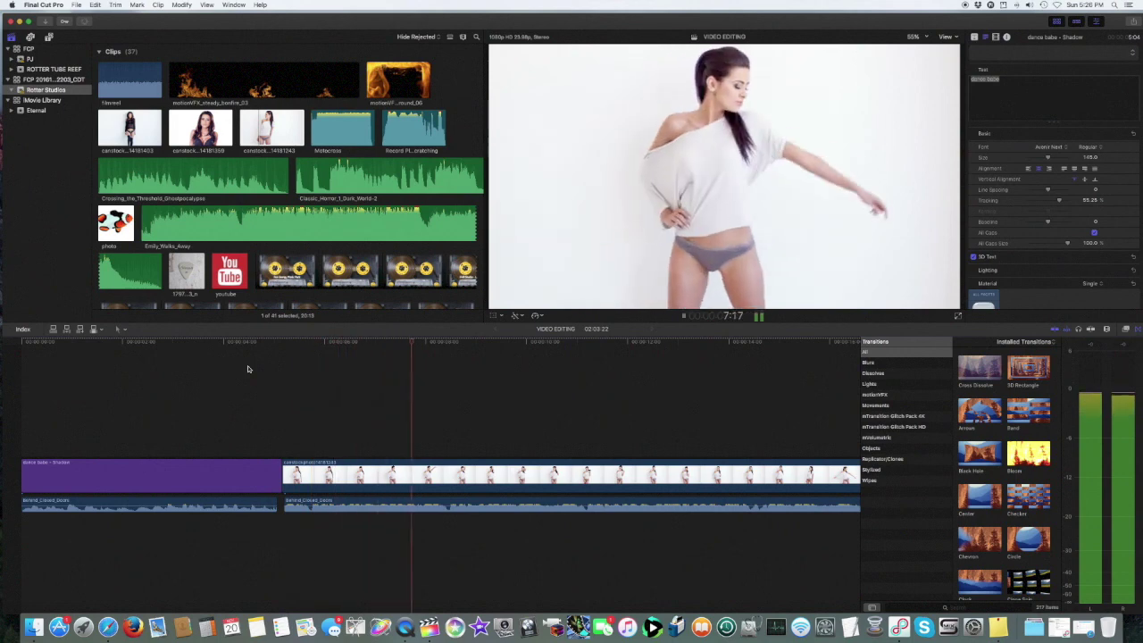
key(space)
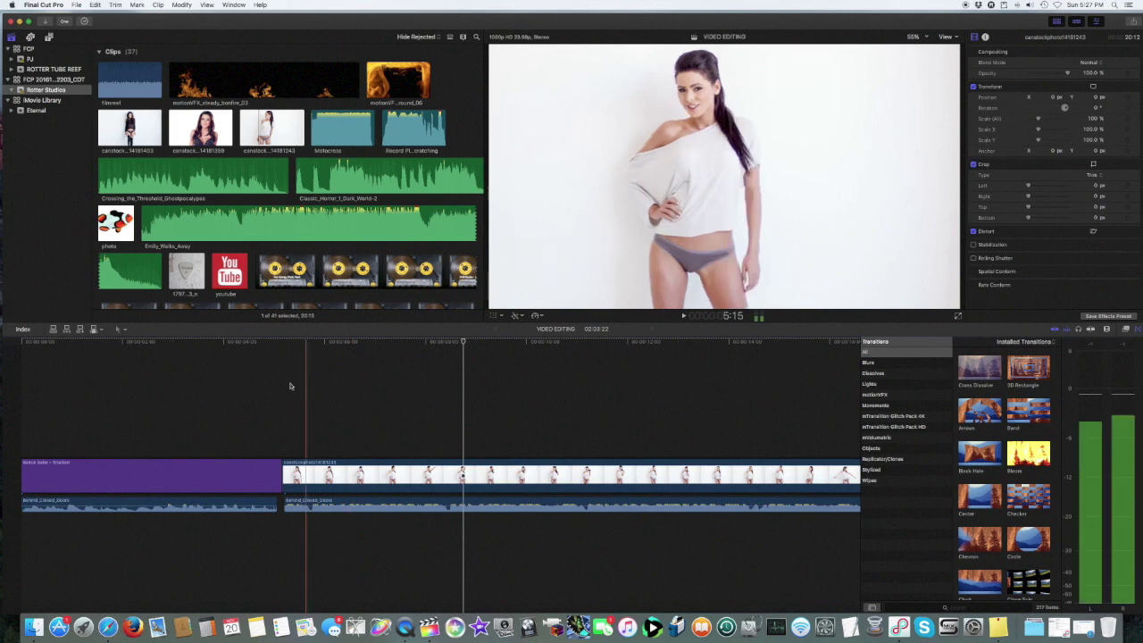
key(space)
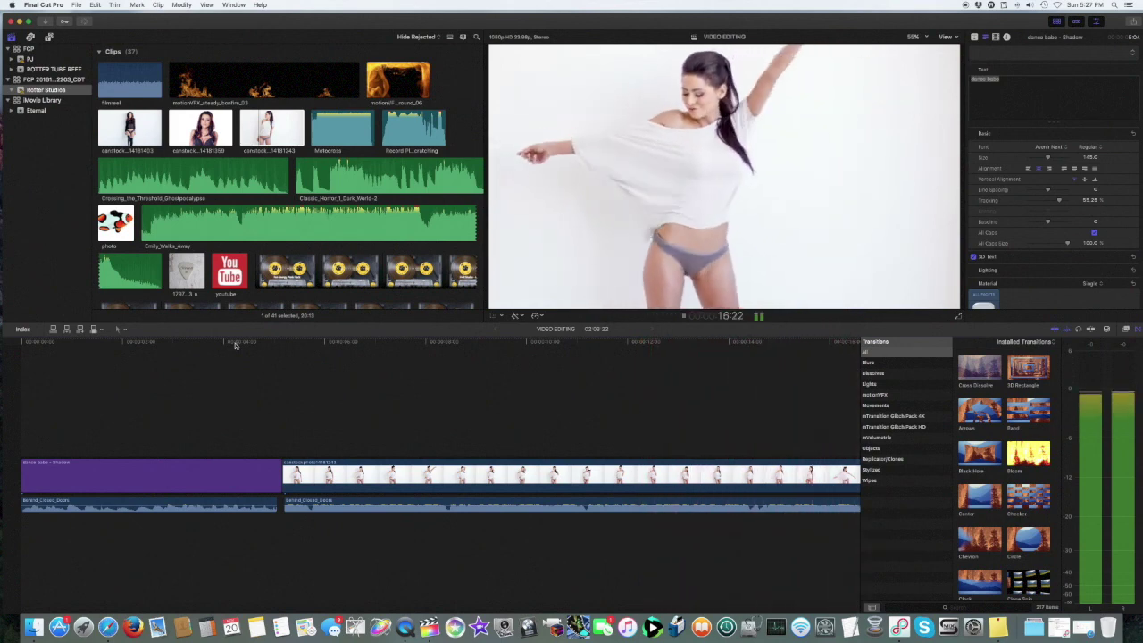
key(space)
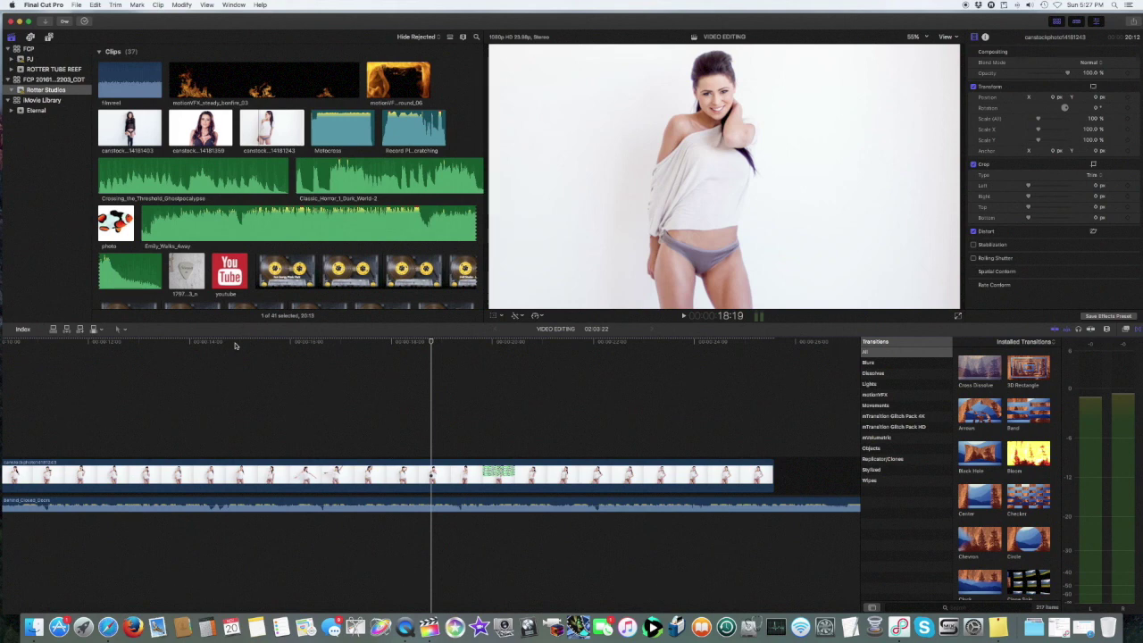
click(182, 342)
key(space)
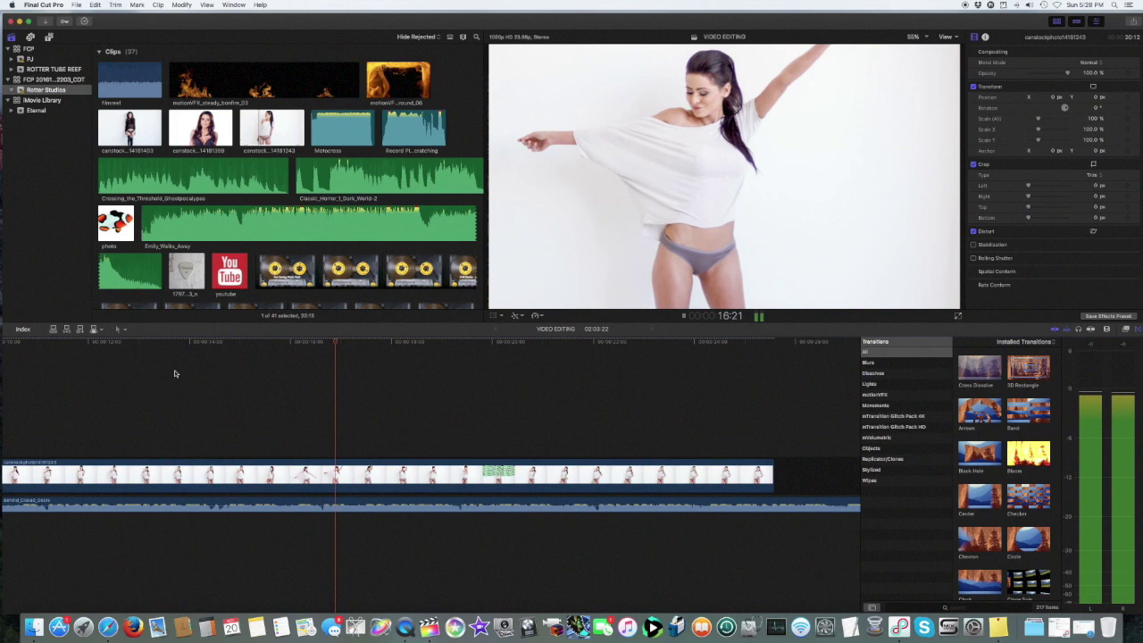
key(space)
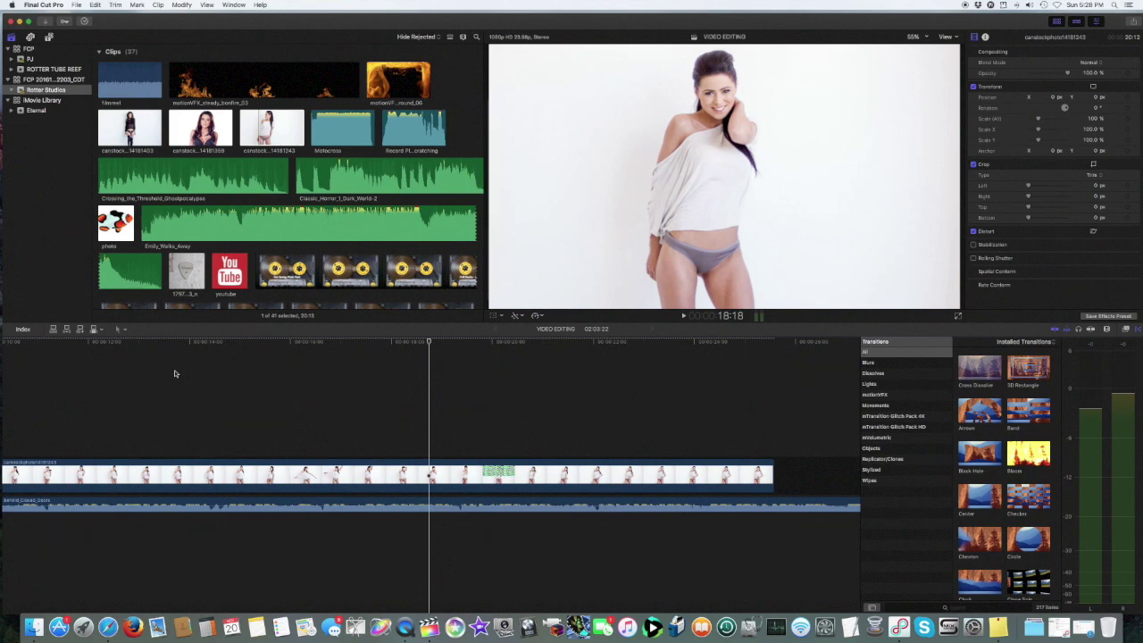
key(space)
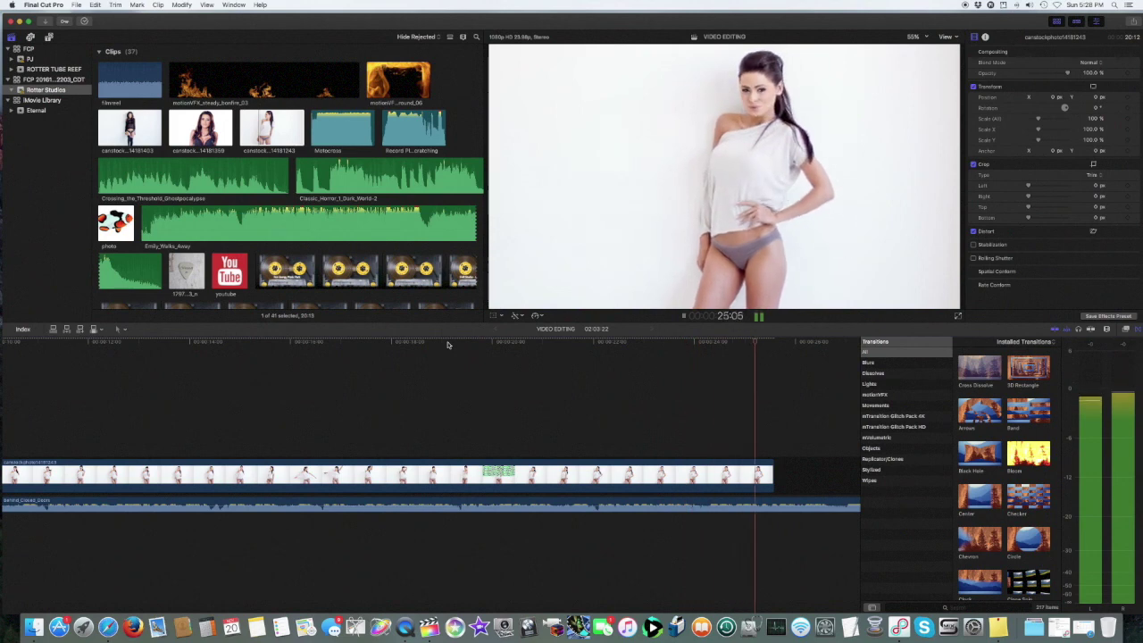
key(space)
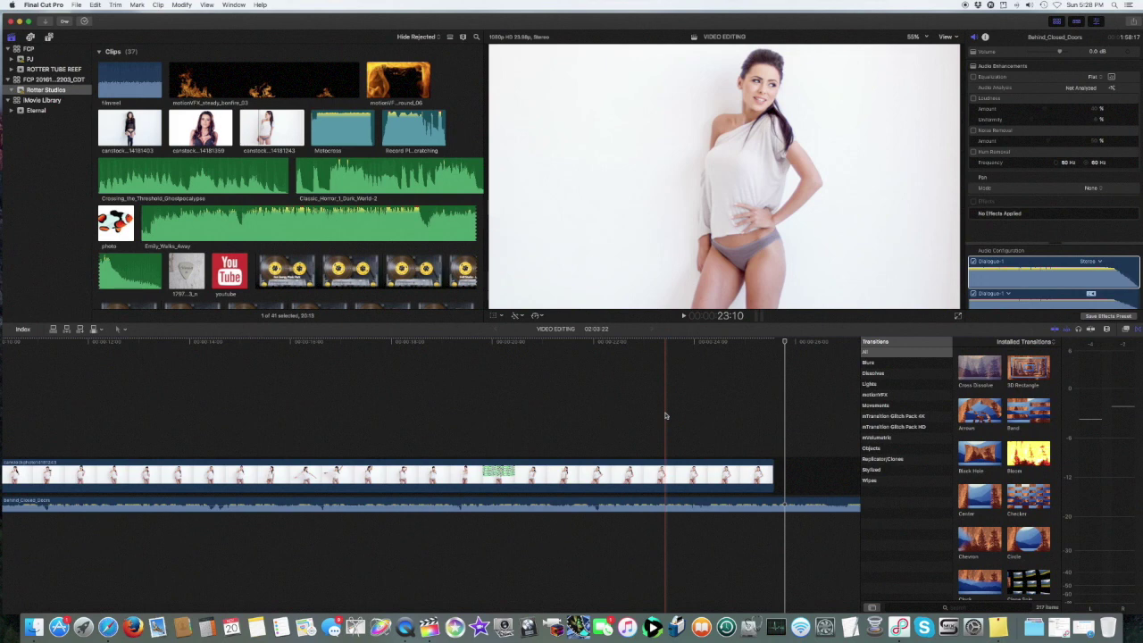
scroll(665, 415, right, 5)
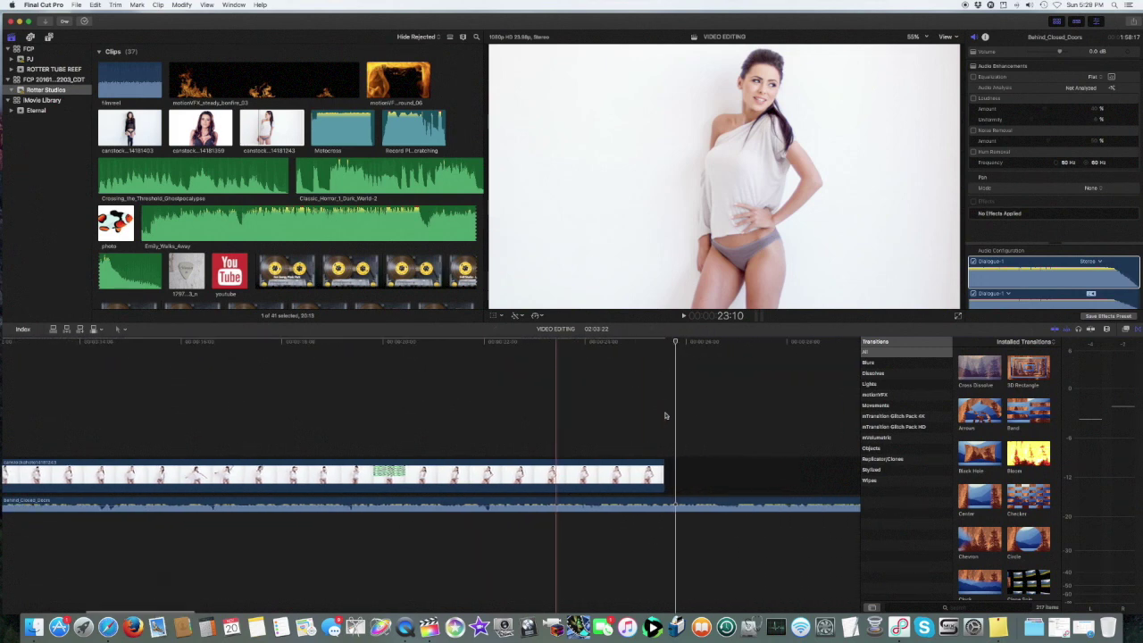
scroll(665, 416, left, 10)
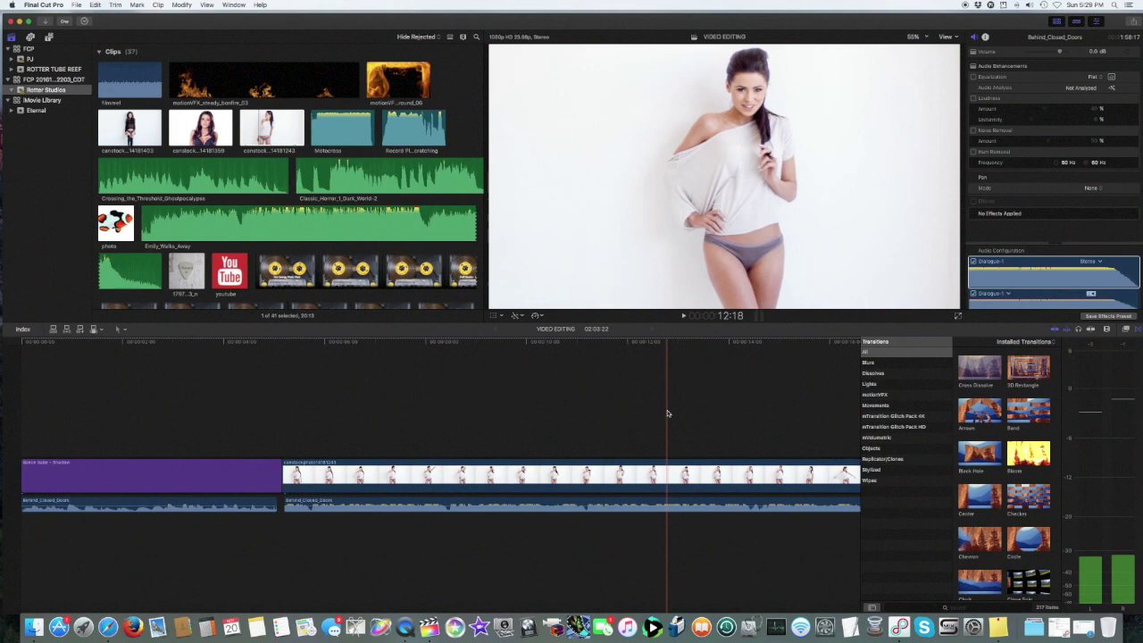
Step: Play across the cut from the DANCE BABE title into the dance clip
click(217, 344)
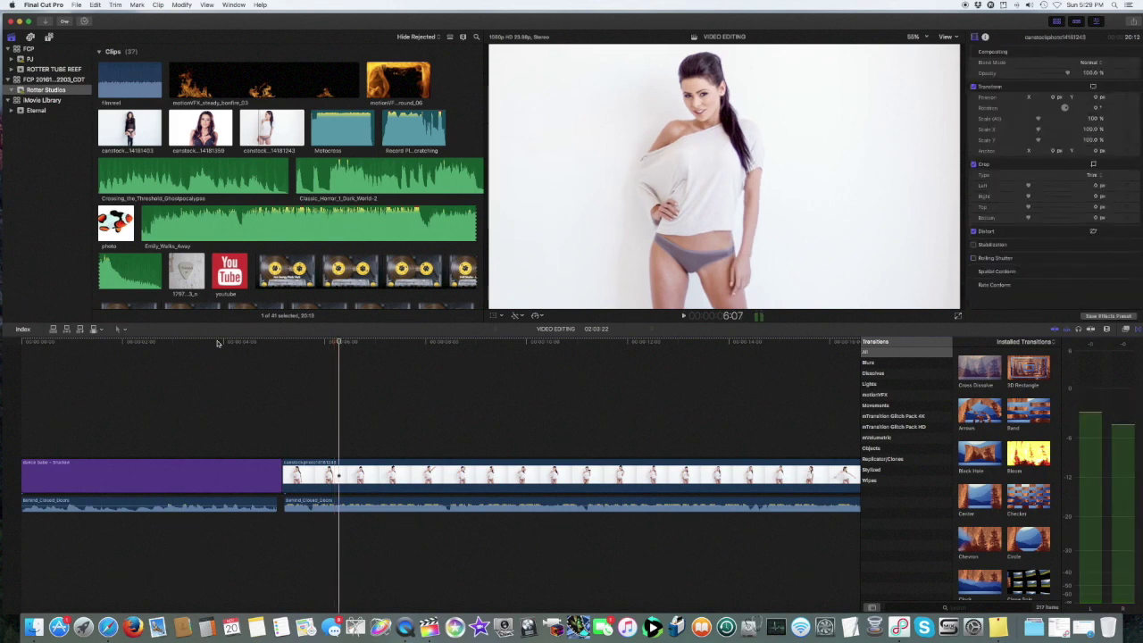
click(217, 343)
key(space)
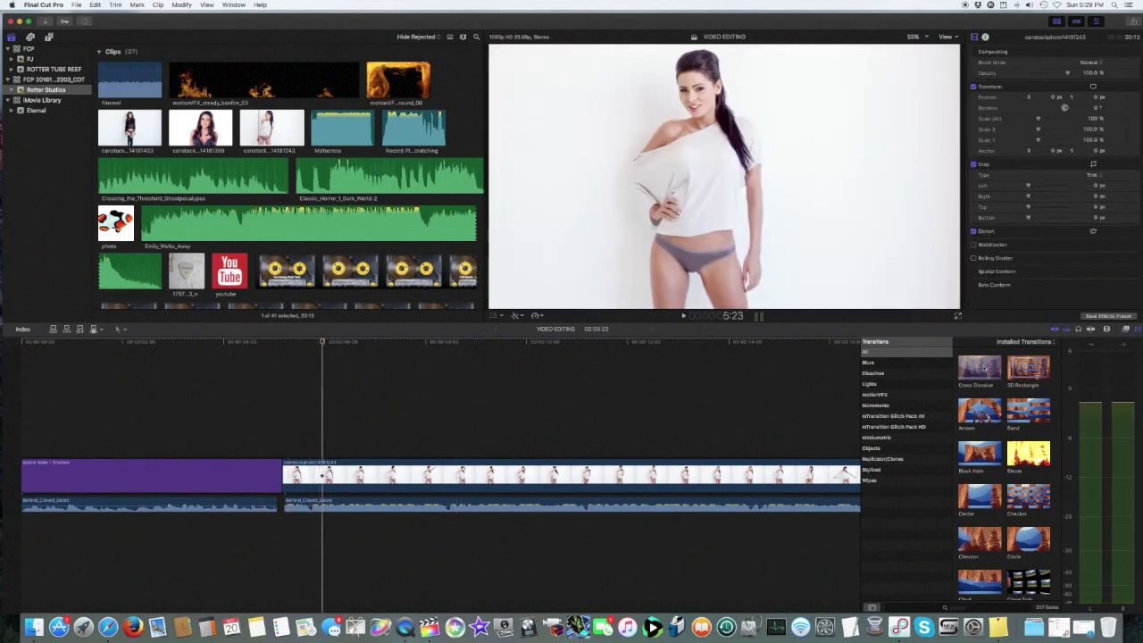
Step: Add a Cross Dissolve between the title and dance clip, allowing overlapping media
click(980, 369)
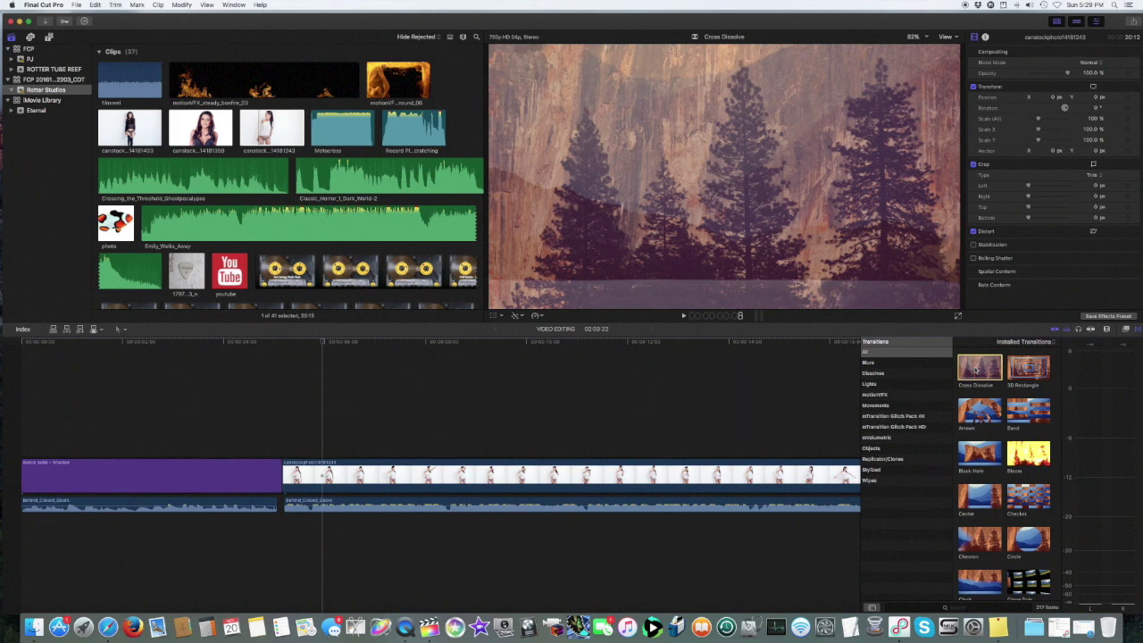
drag(977, 369, 279, 471)
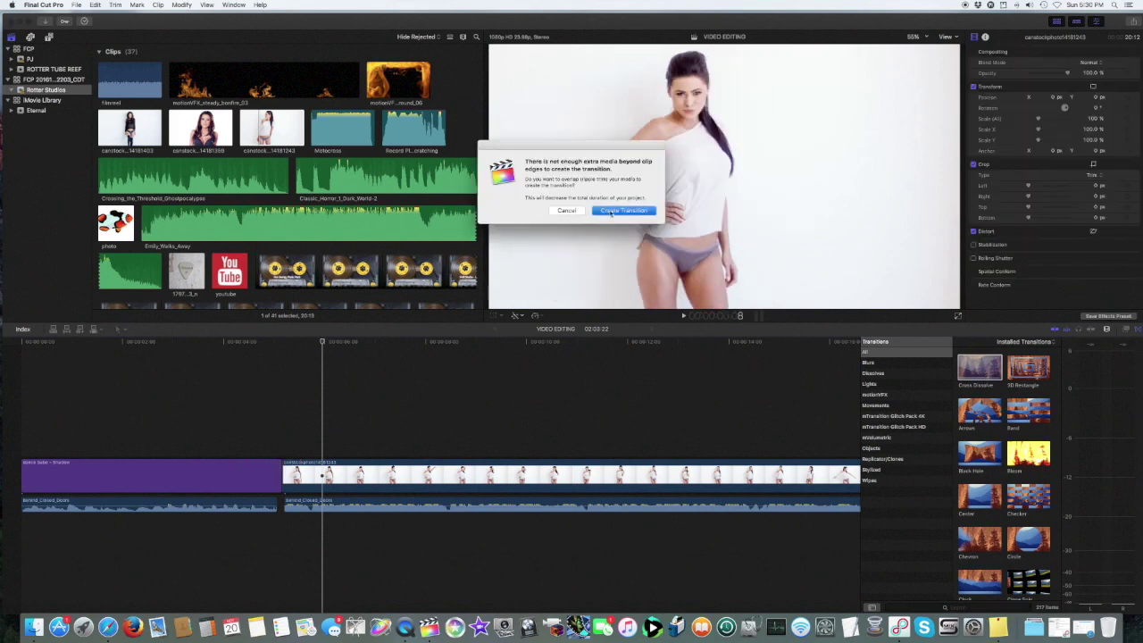
click(623, 210)
key(space)
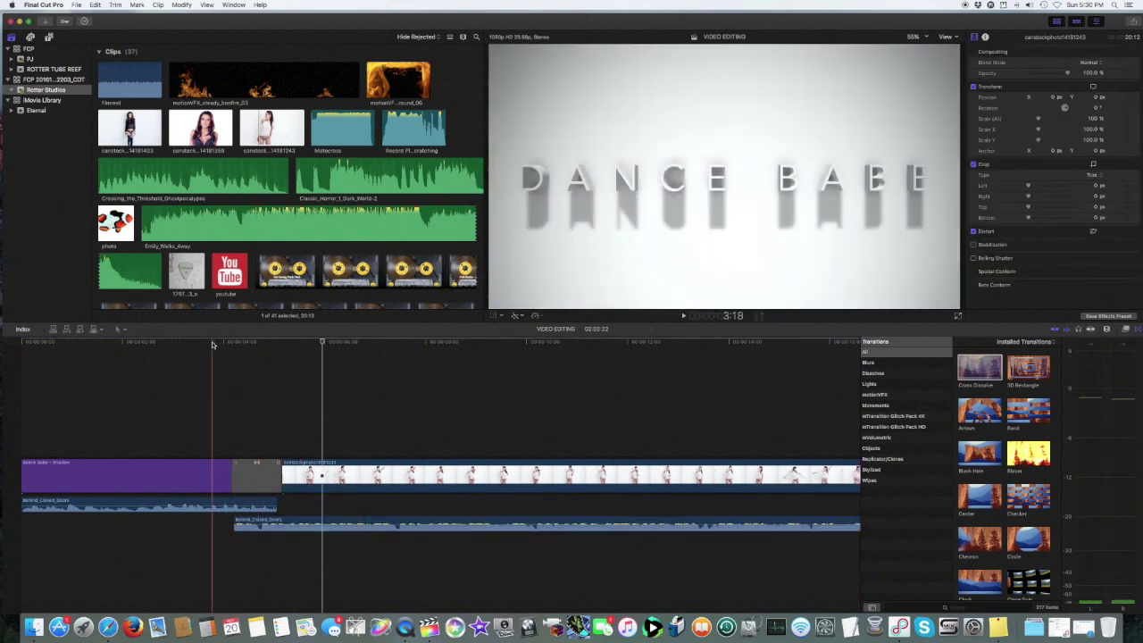
Step: Play through the new dissolve from the title twice to review it
click(193, 344)
key(space)
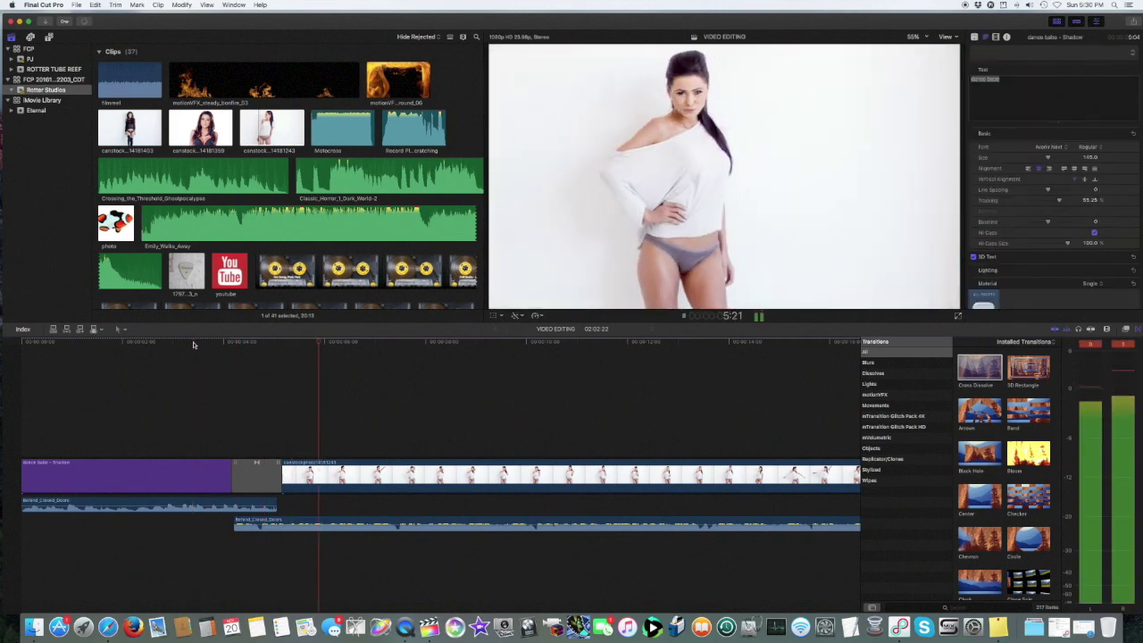
key(space)
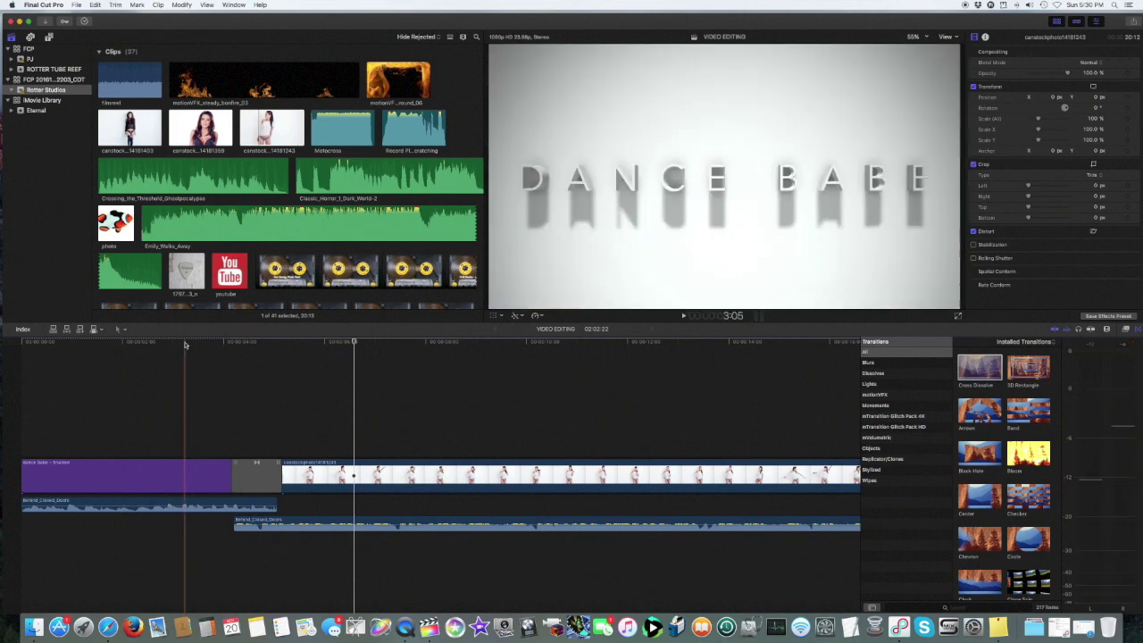
click(185, 345)
key(space)
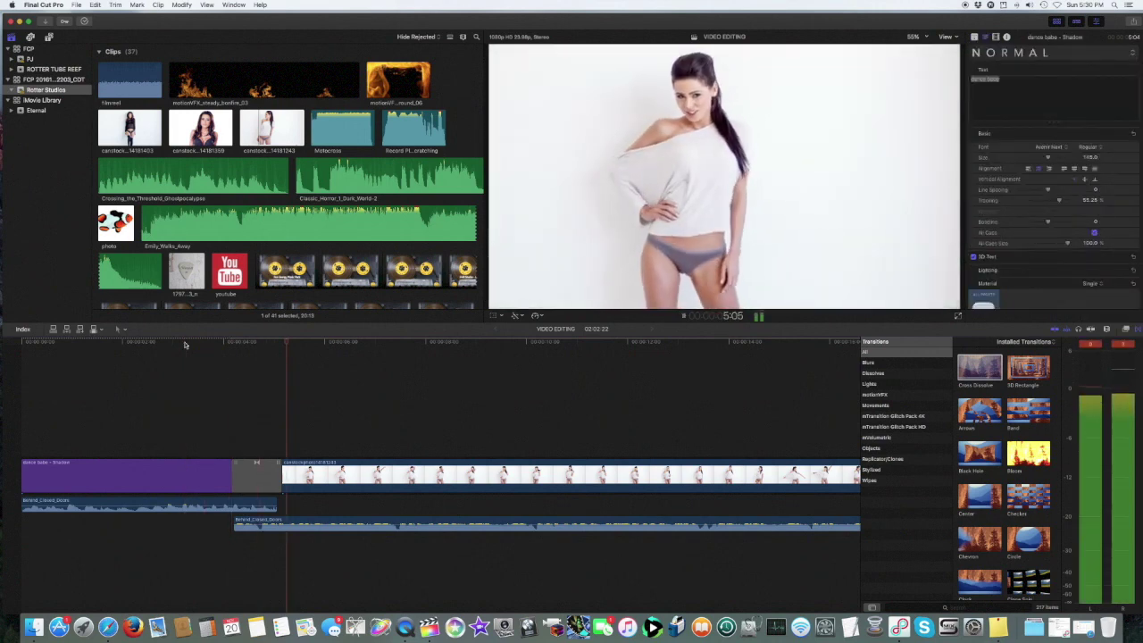
key(space)
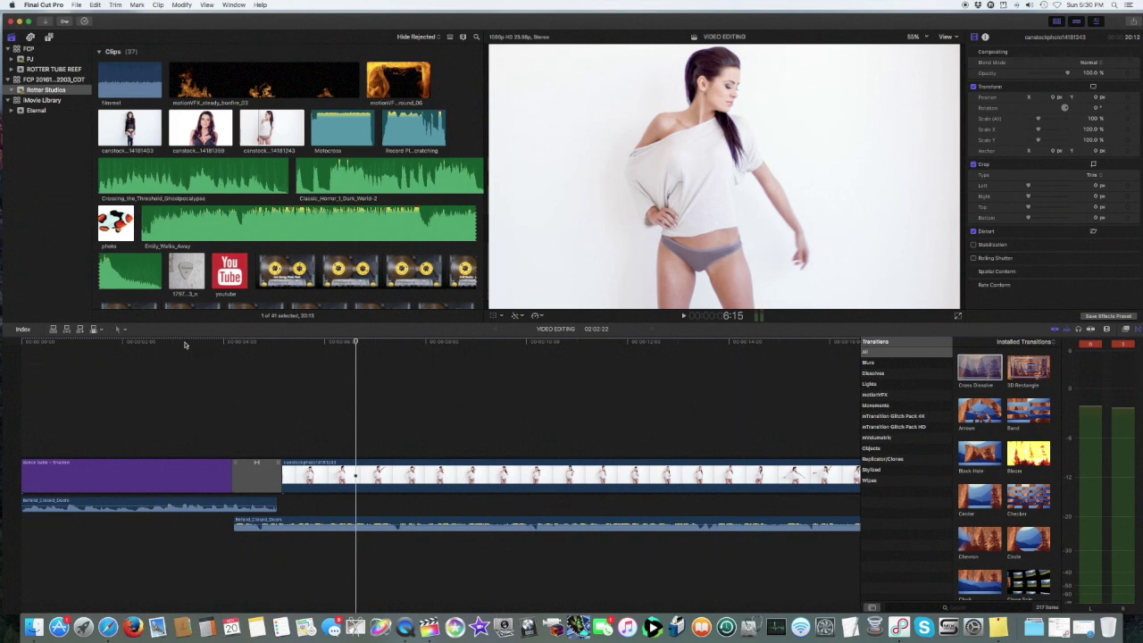
Step: Undo the Cross Dissolve with Edit > Undo Add Transition
click(96, 5)
click(123, 15)
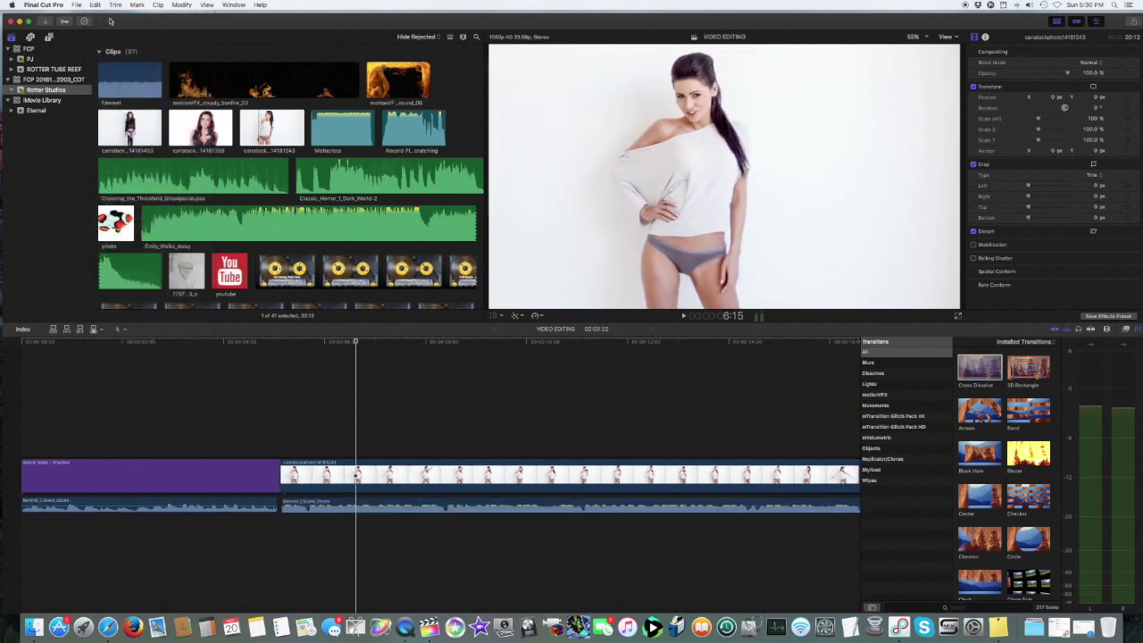
click(208, 380)
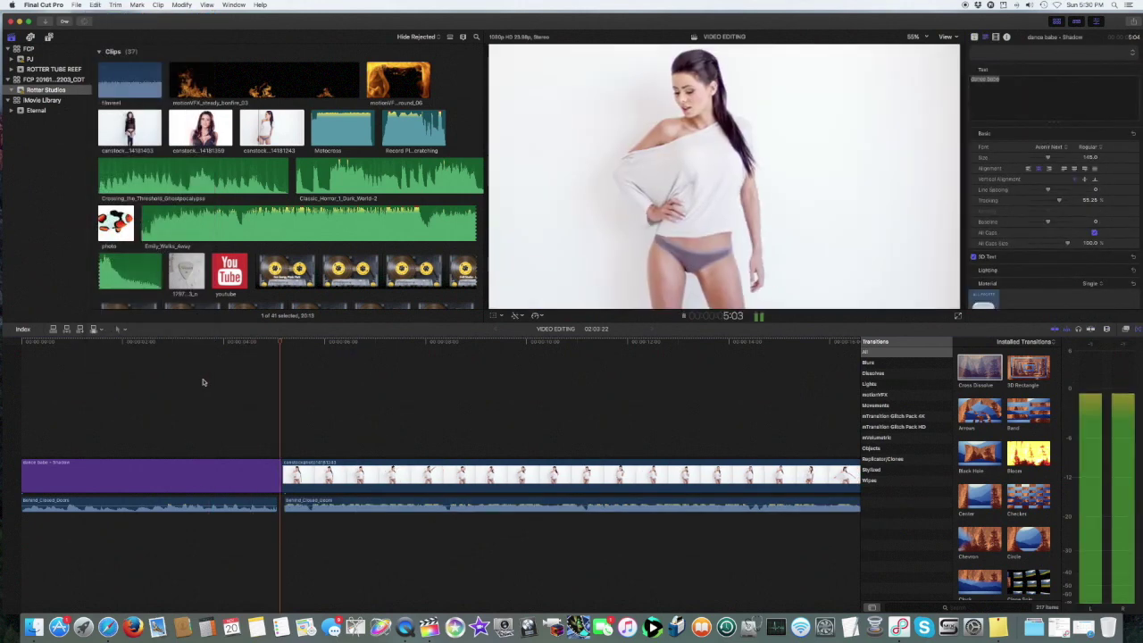
key(space)
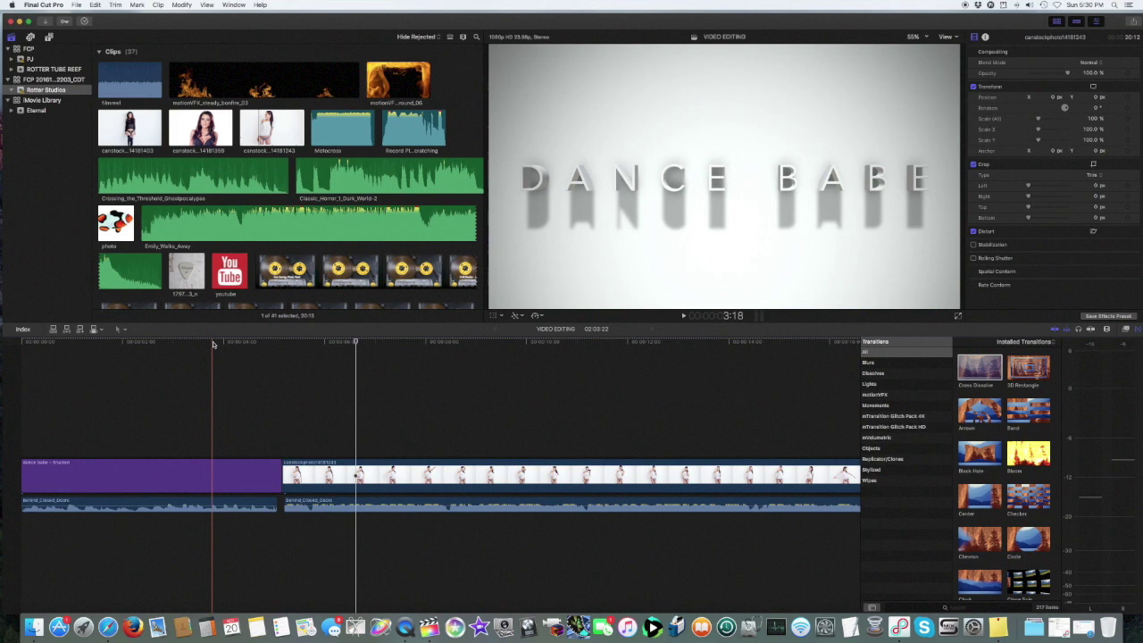
Step: Preview the straight cut from the DANCE BABE title several times, then zoom in and turn off skimming
key(space)
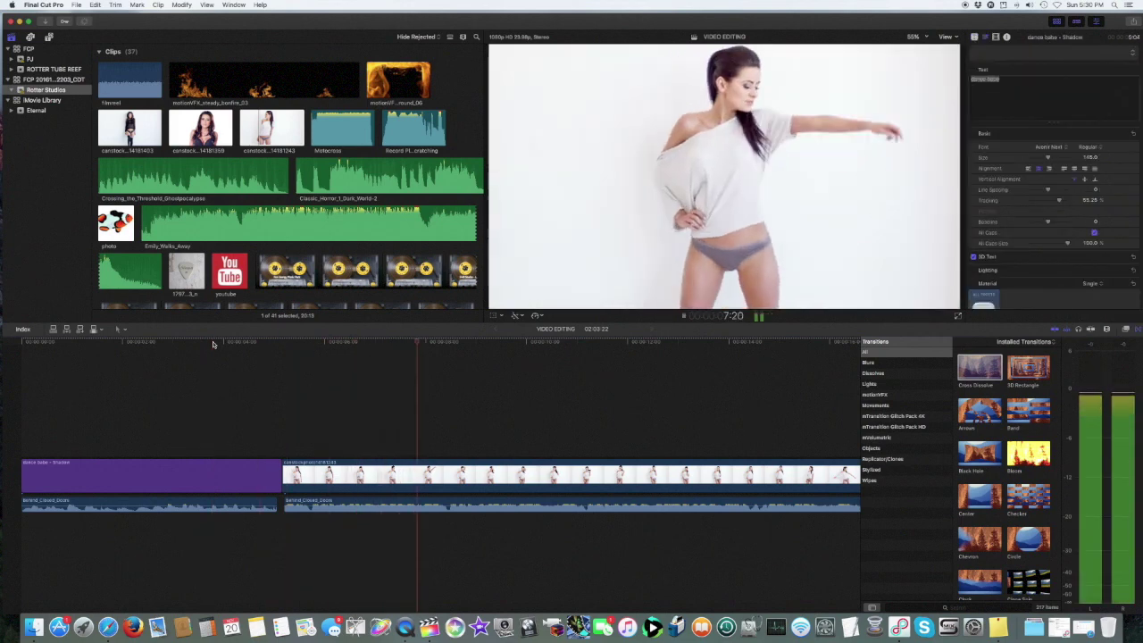
key(space)
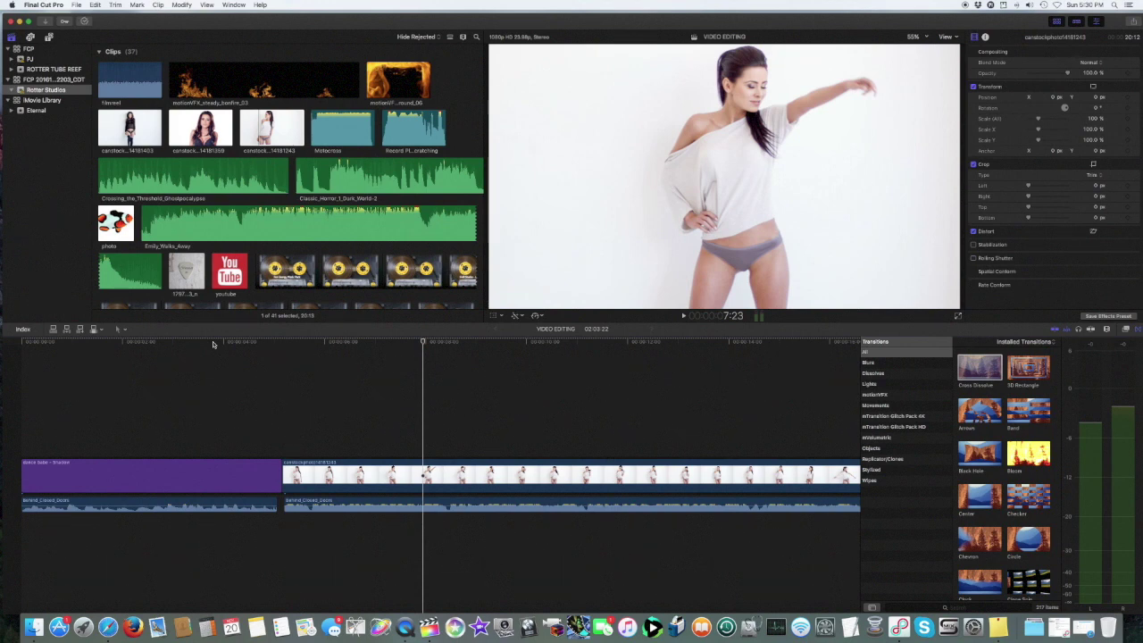
key(space)
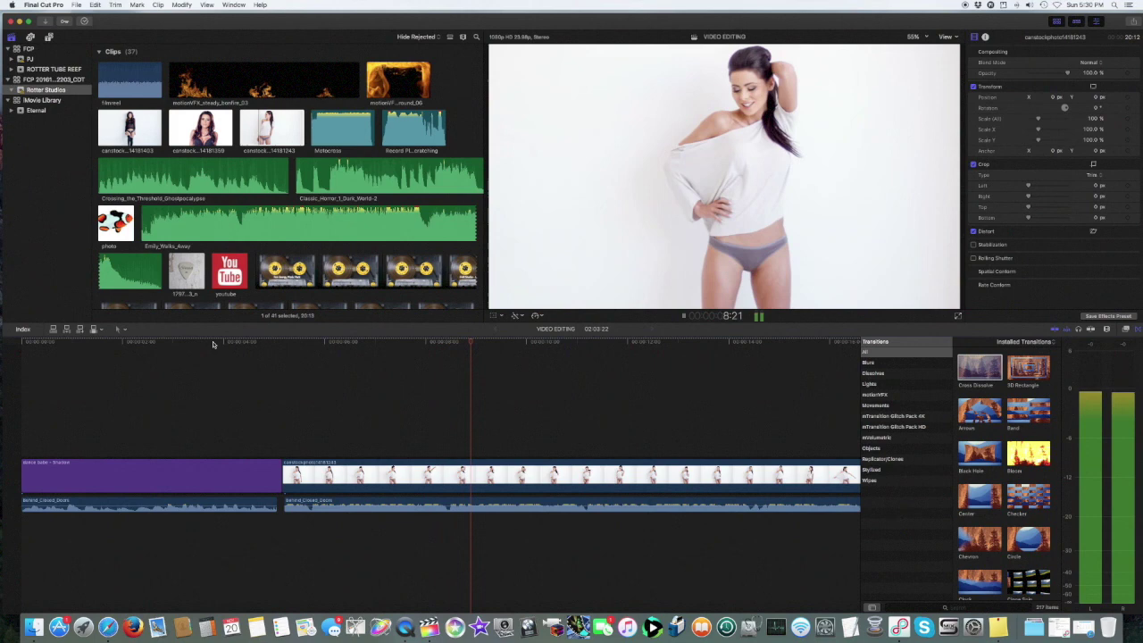
click(213, 343)
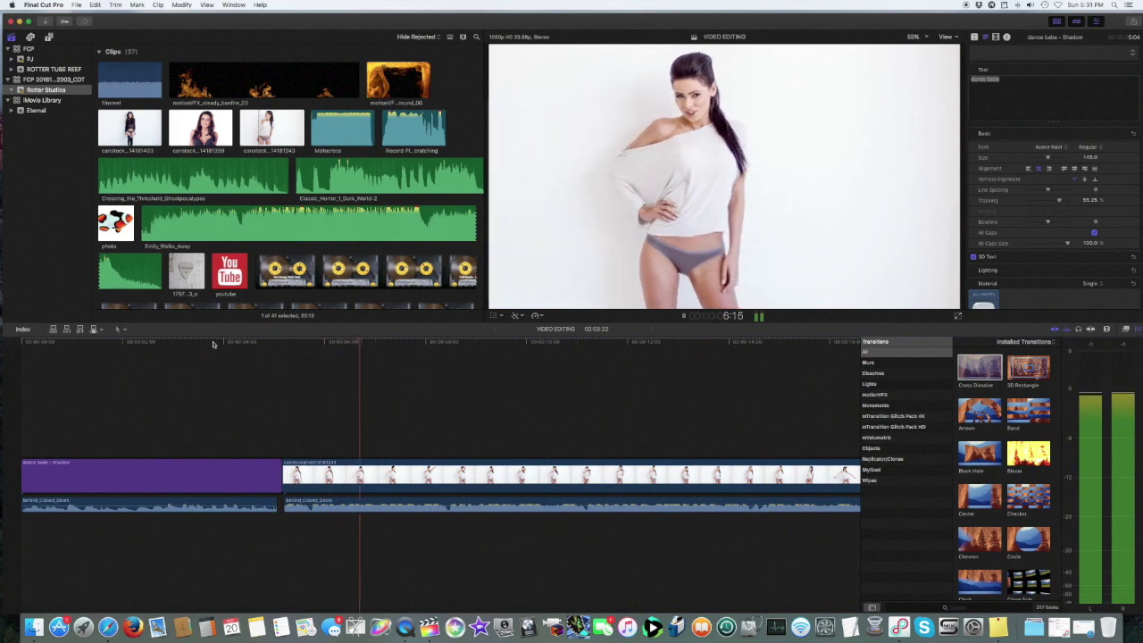
key(space)
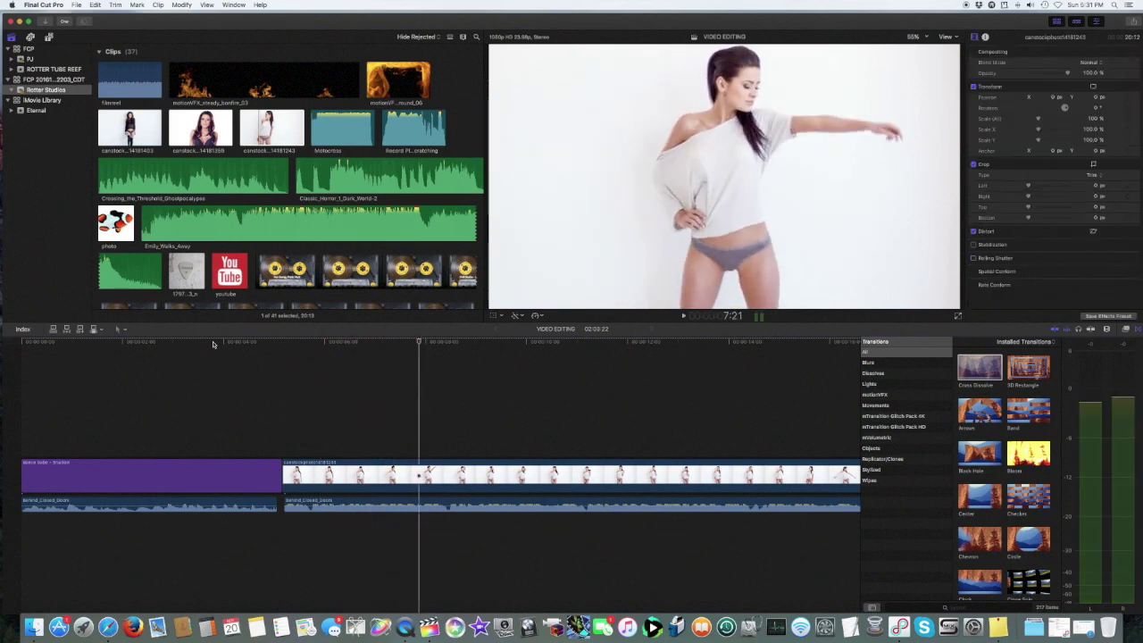
key(space)
key(space)
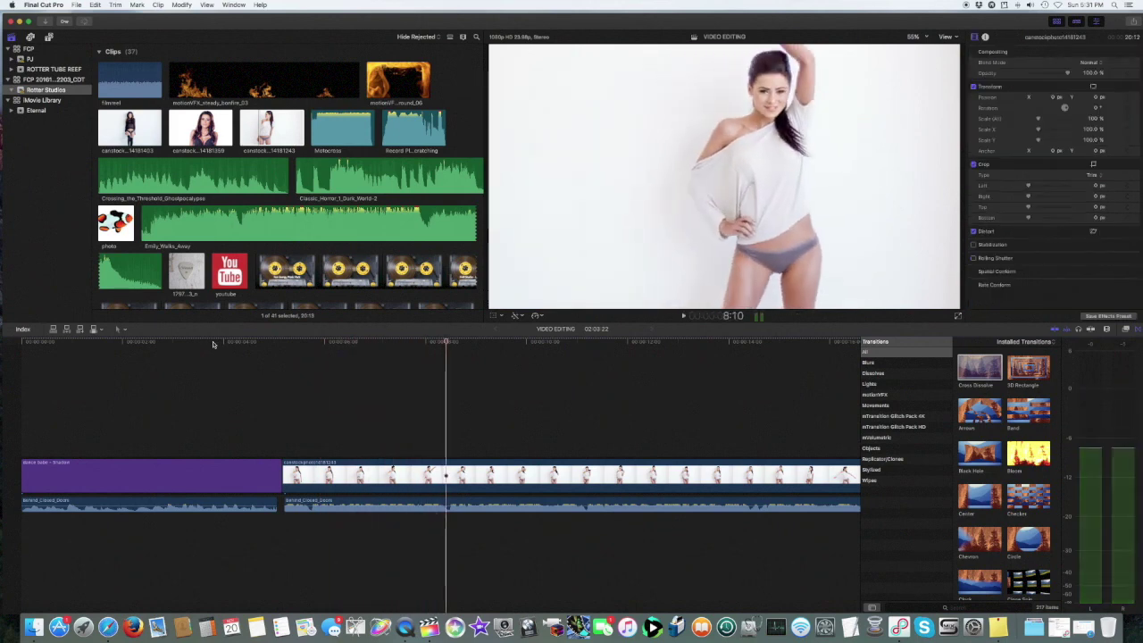
click(213, 343)
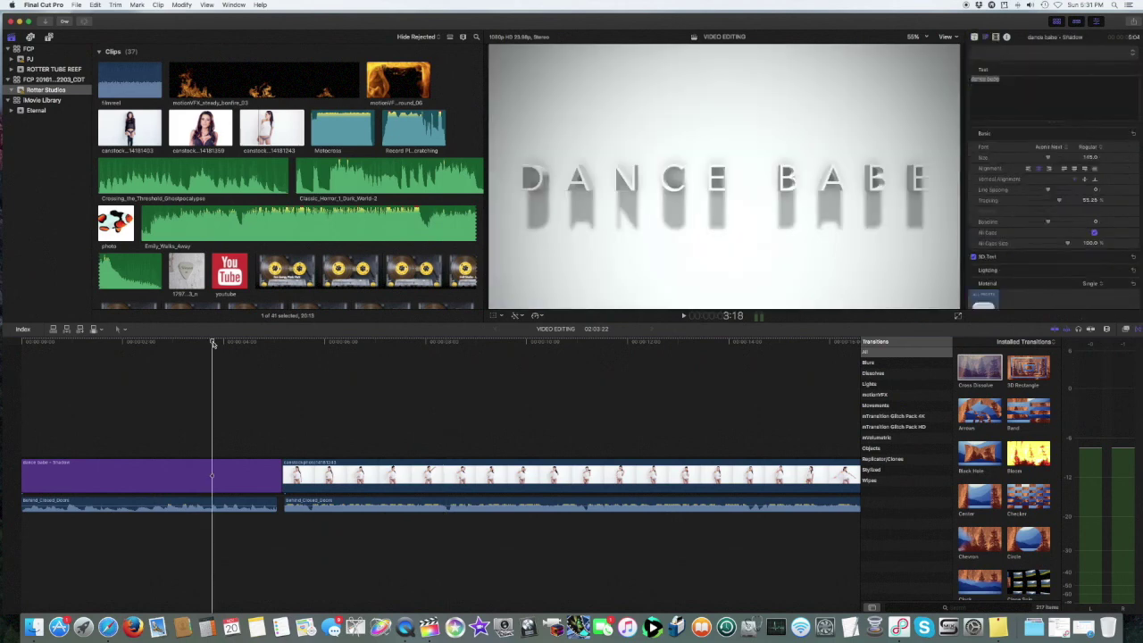
key(space)
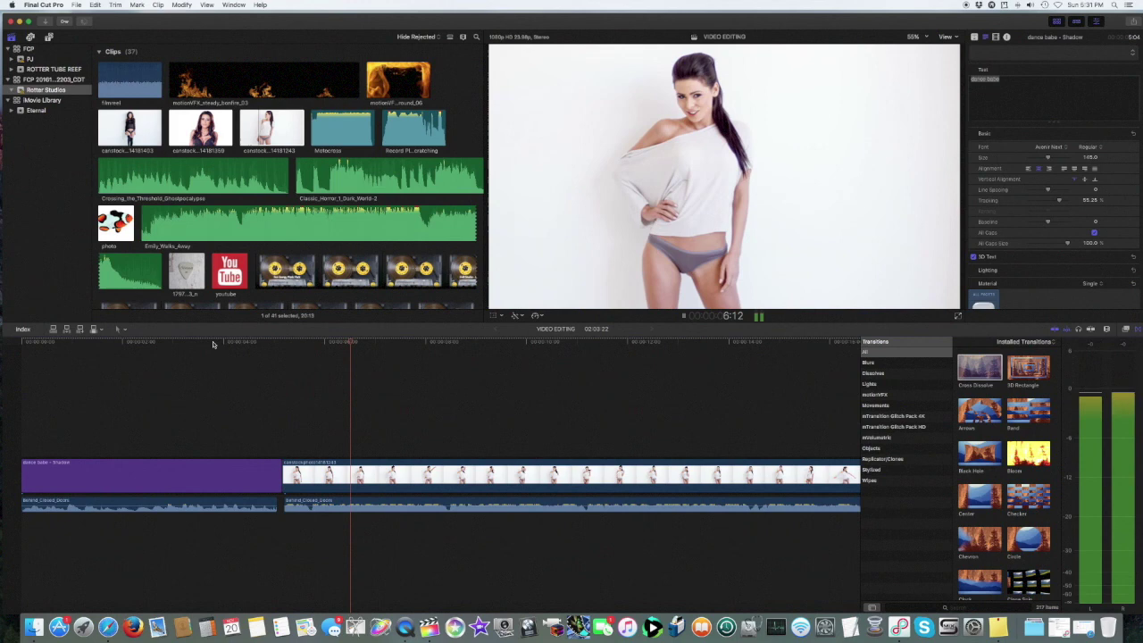
key(space)
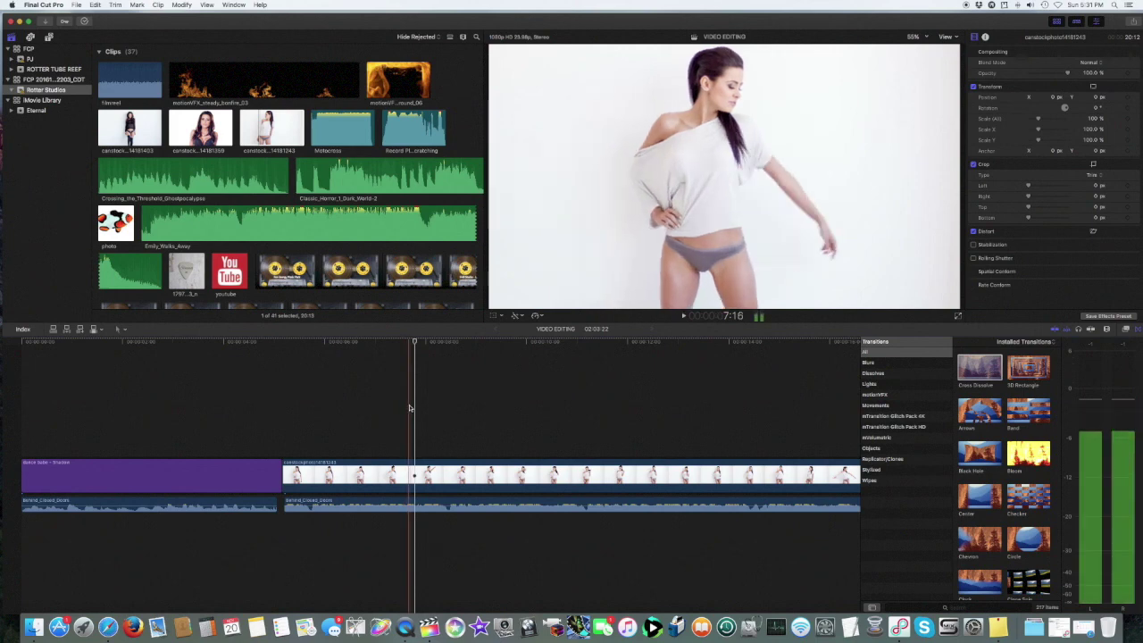
key(super+equal)
key(super+equal)
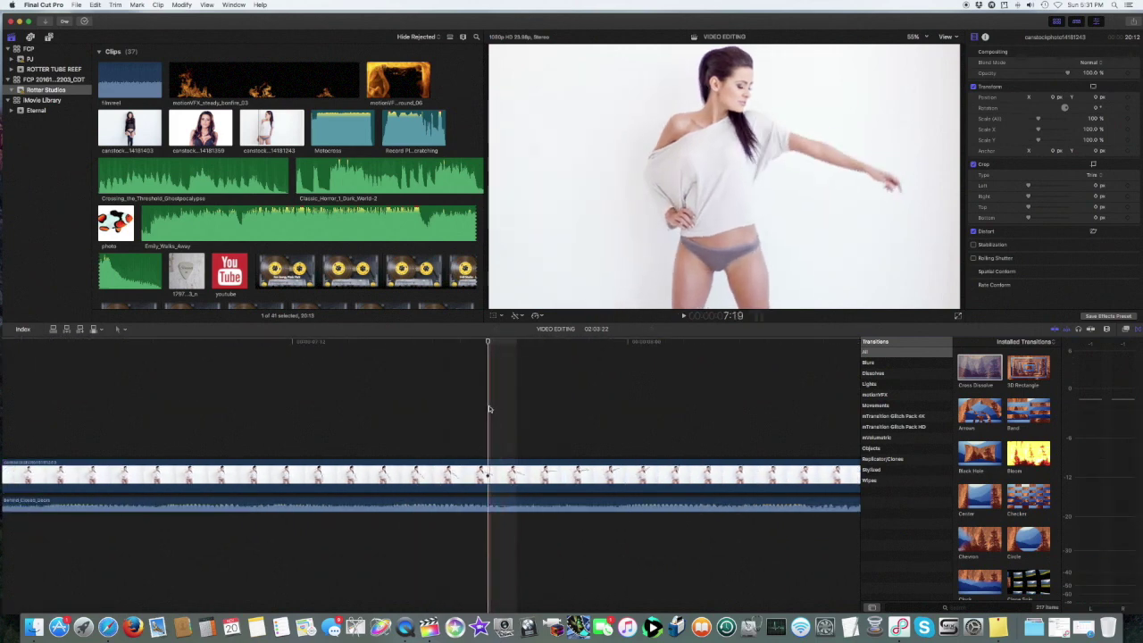
key(s)
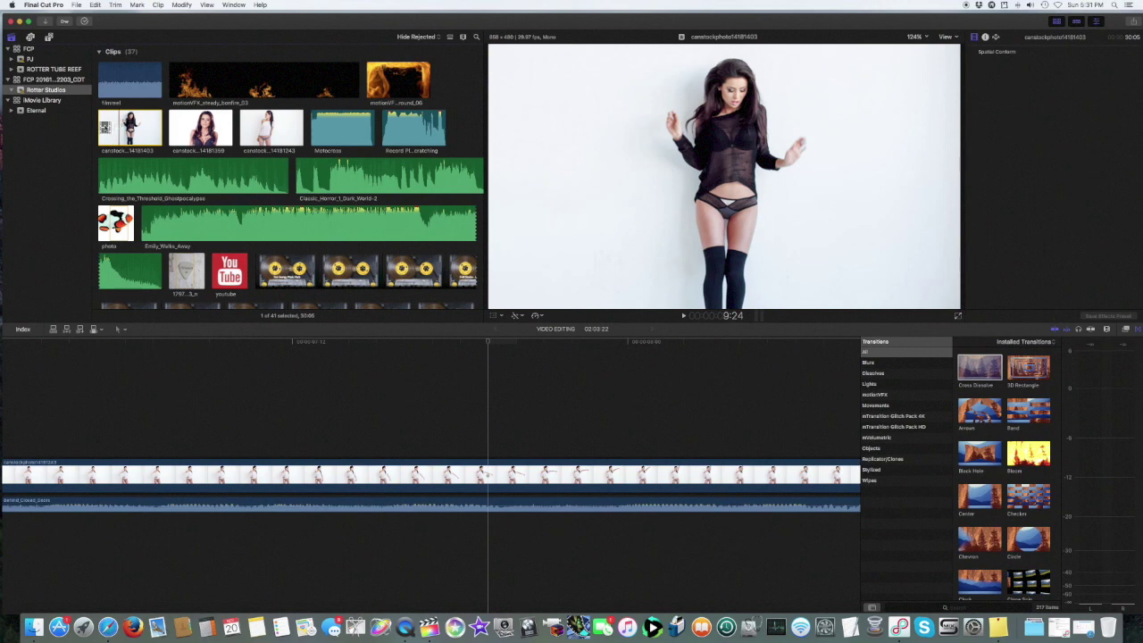
Step: Layer the second canstockphoto dance clip above the main dance clip and start playback
drag(111, 125, 498, 437)
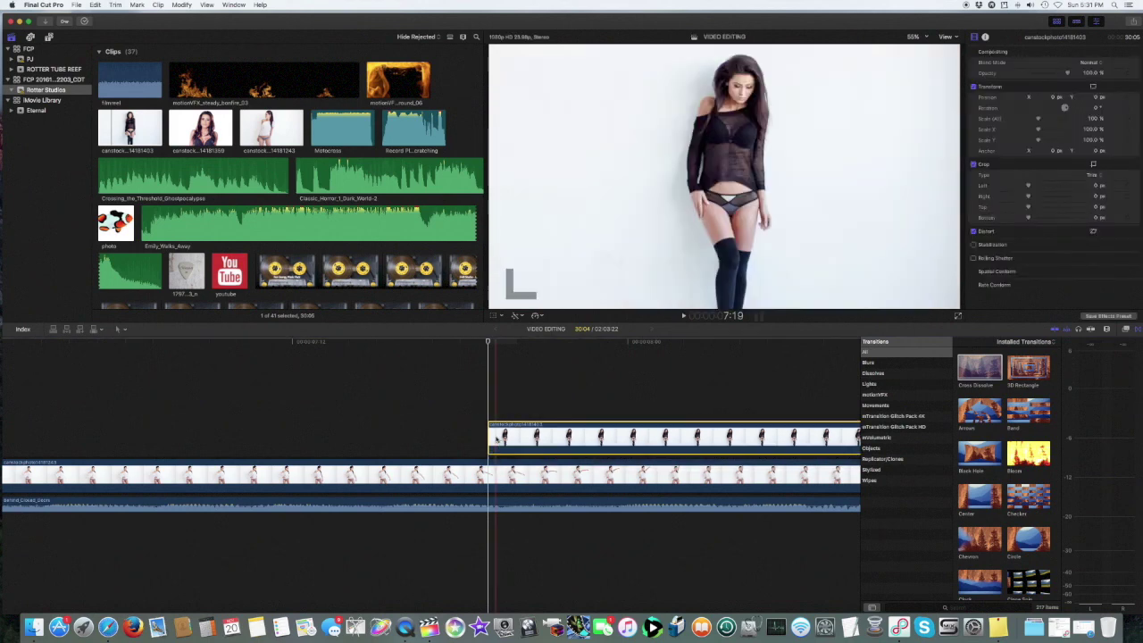
key(cmd+minus)
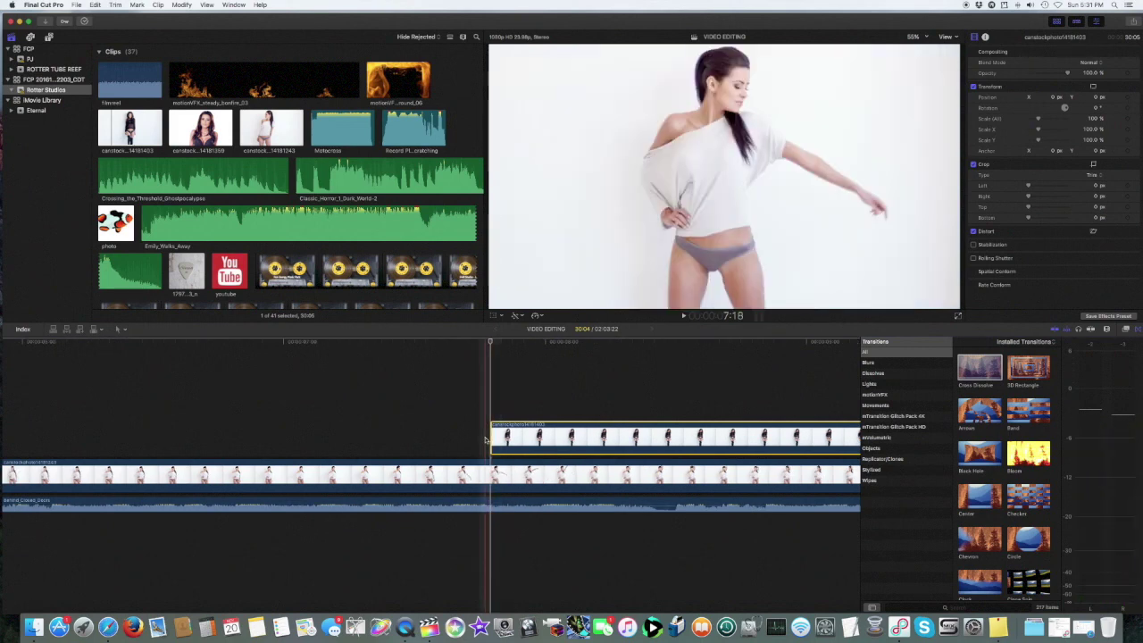
scroll(485, 439, left, 3)
key(space)
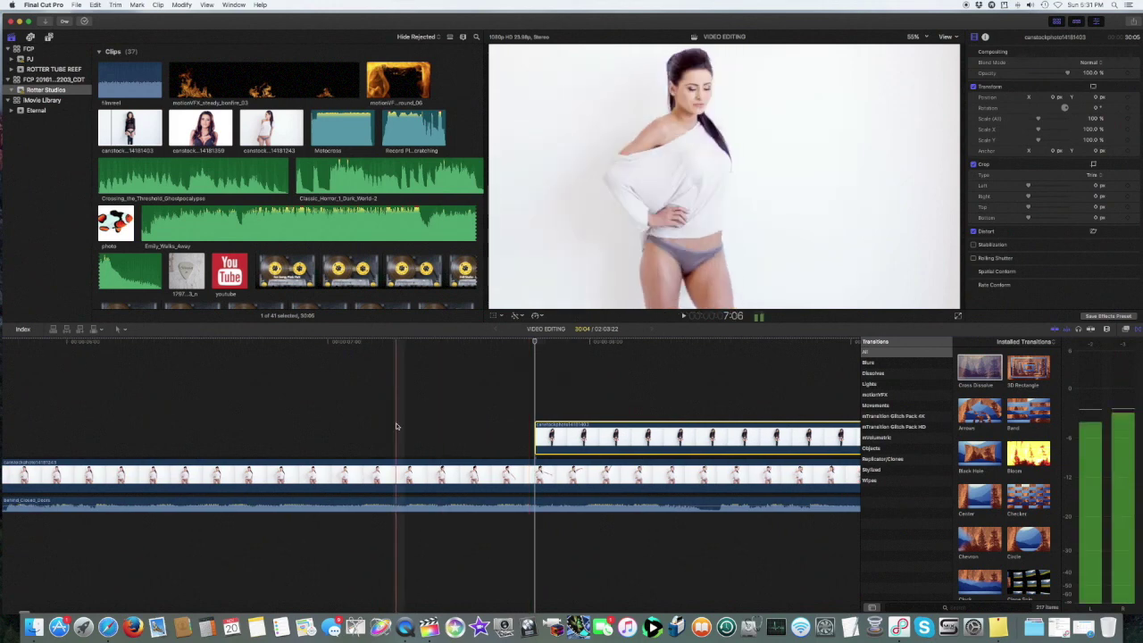
scroll(285, 205, down, 3)
Step: Zoom out to show the title and both dance clips, then play the layered section
click(123, 283)
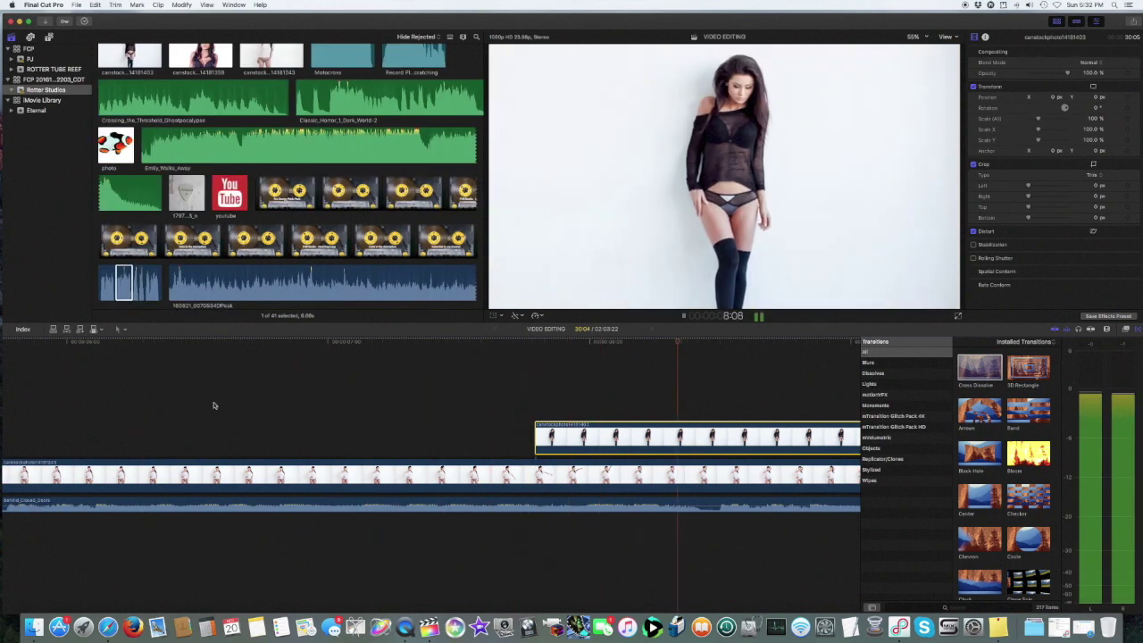
key(w)
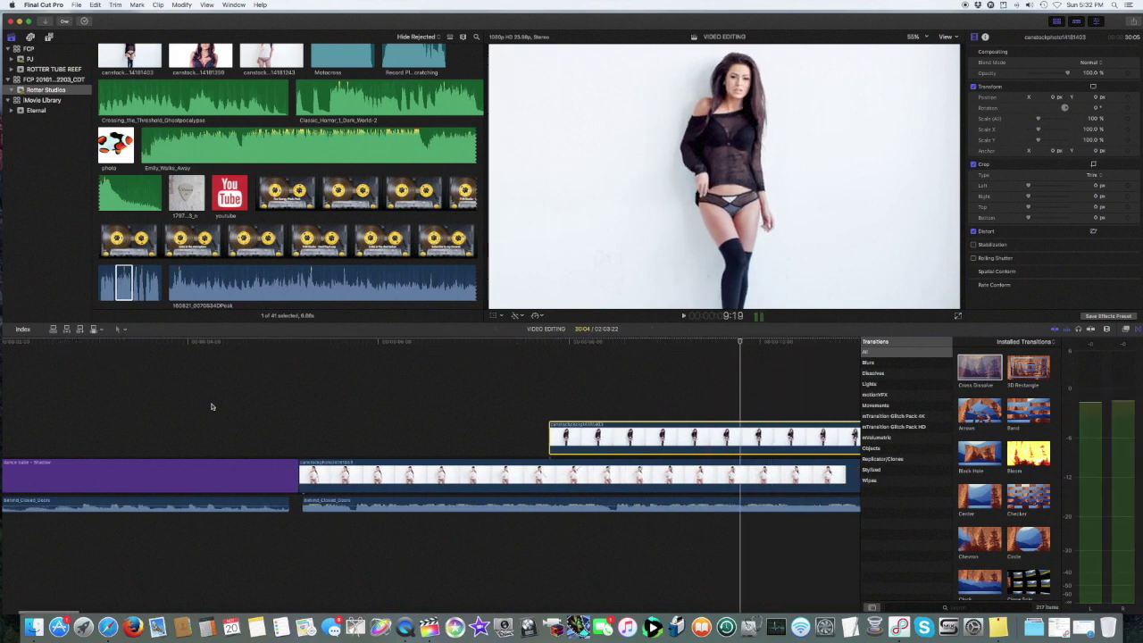
scroll(211, 406, right, 3)
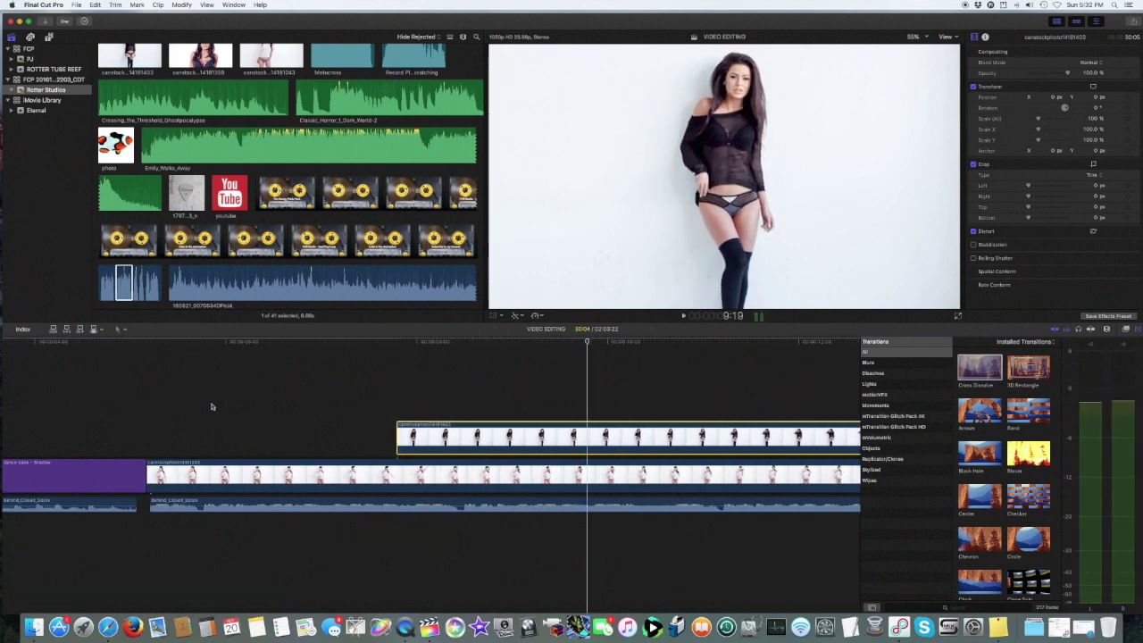
scroll(212, 407, right, 1)
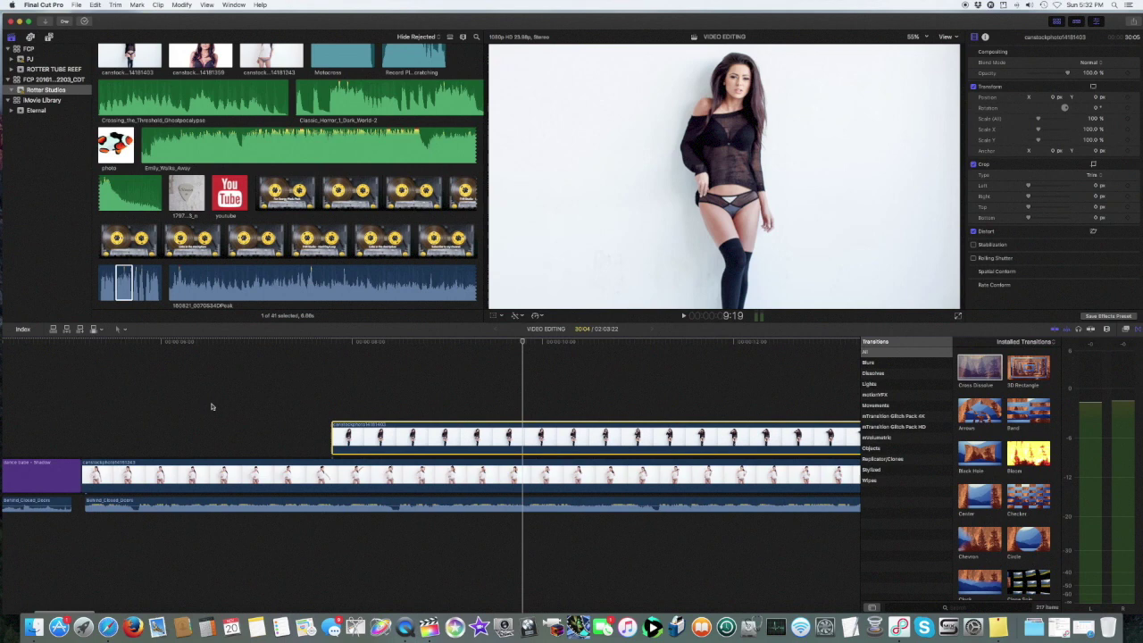
key(space)
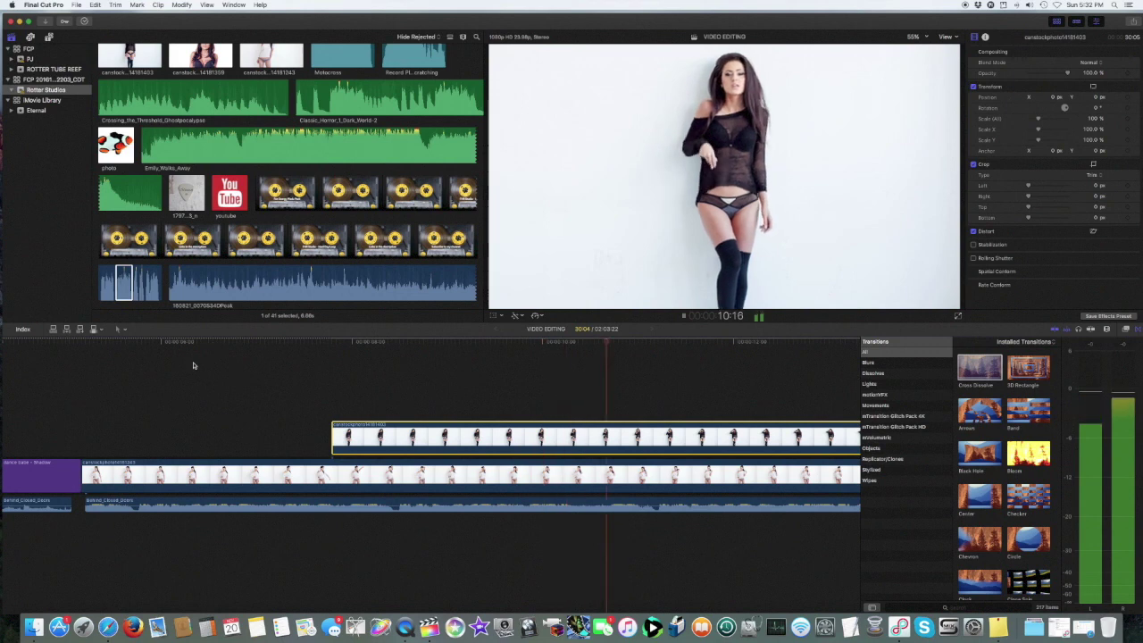
key(space)
scroll(193, 365, right, 5)
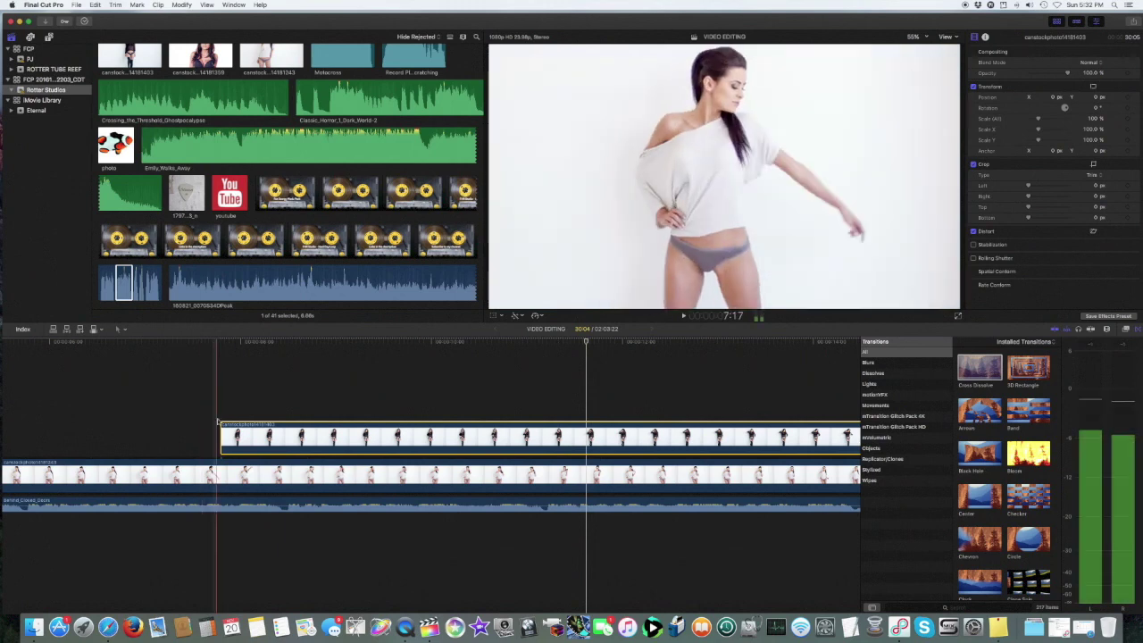
Step: Trim the upper dance clip's start later and play back the layered clips
key(l)
drag(221, 435, 231, 436)
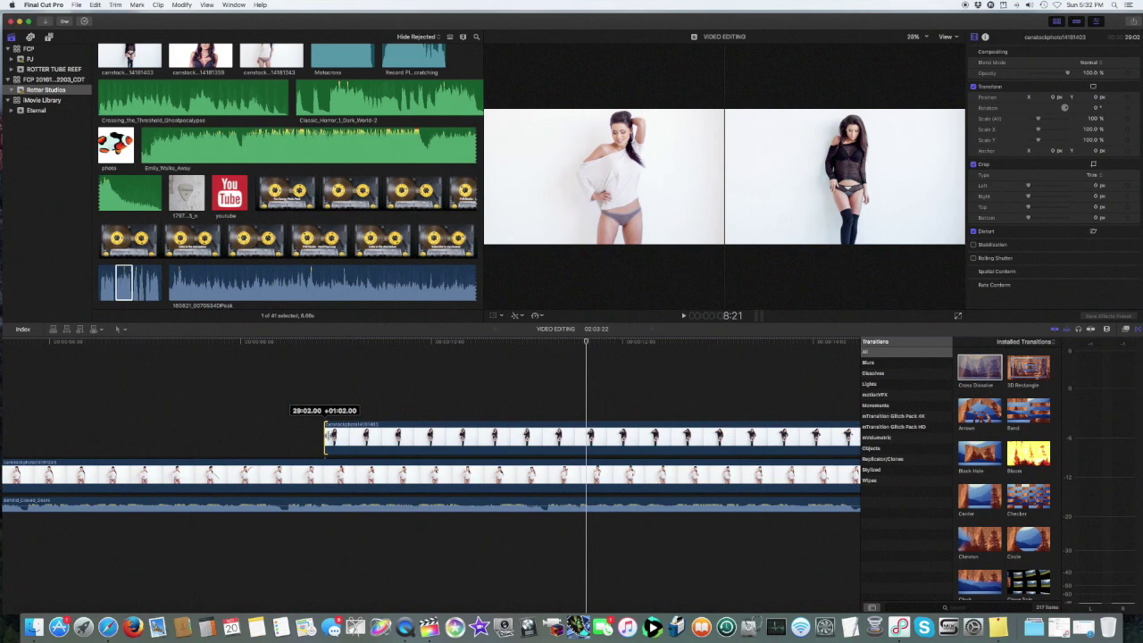
mouse_move(342, 436)
mouse_down()
mouse_move(393, 431)
mouse_move(341, 420)
mouse_up()
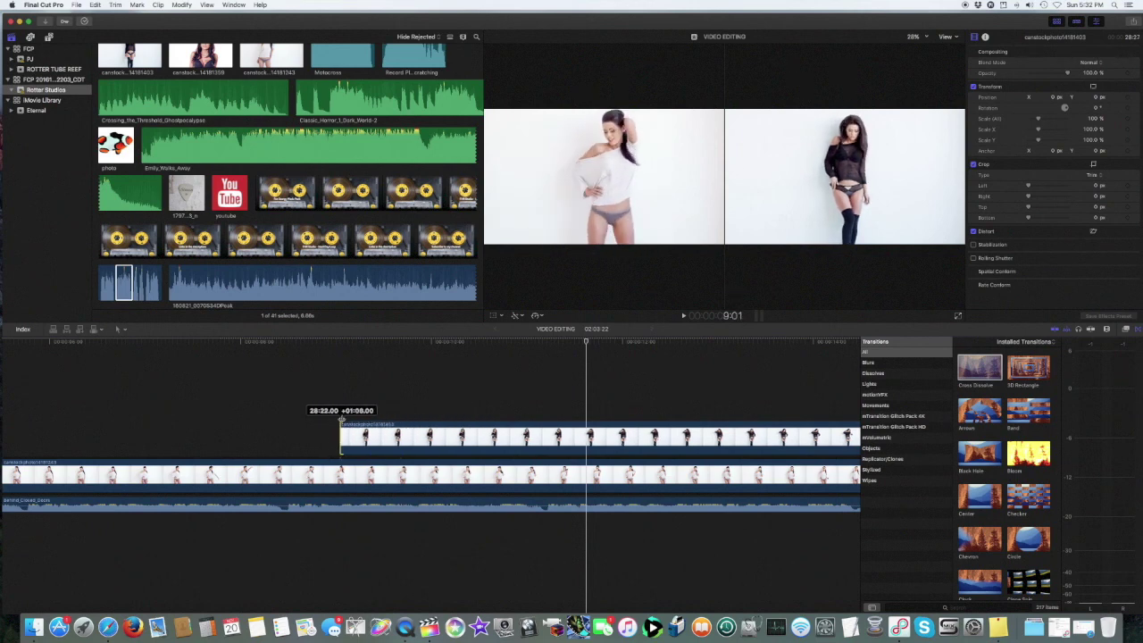
drag(425, 420, 375, 421)
key(space)
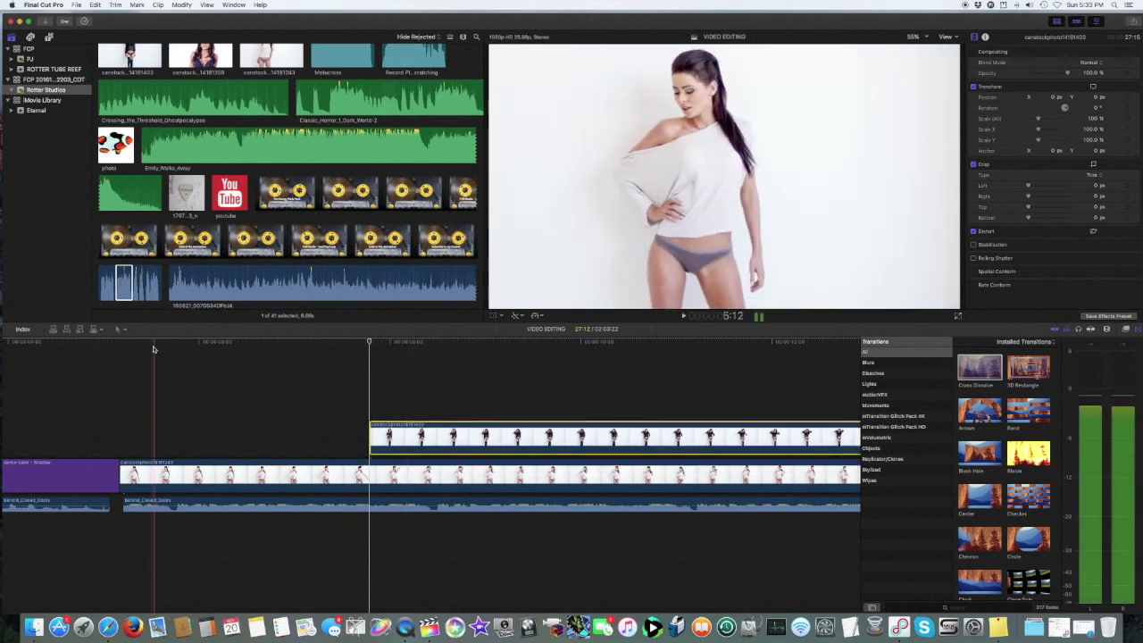